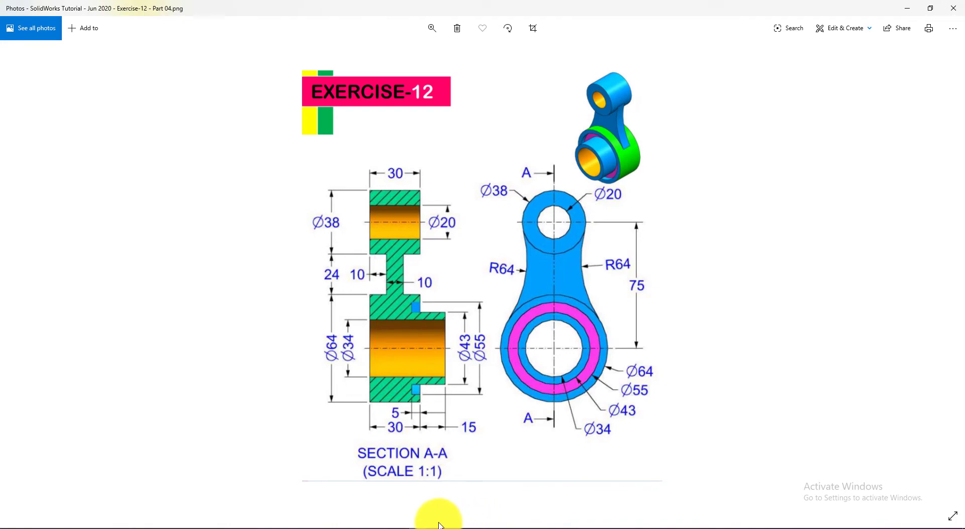
- Switch to SOLIDWORKS, create a new part document and apply a plain white background scene
left_click(399, 523)
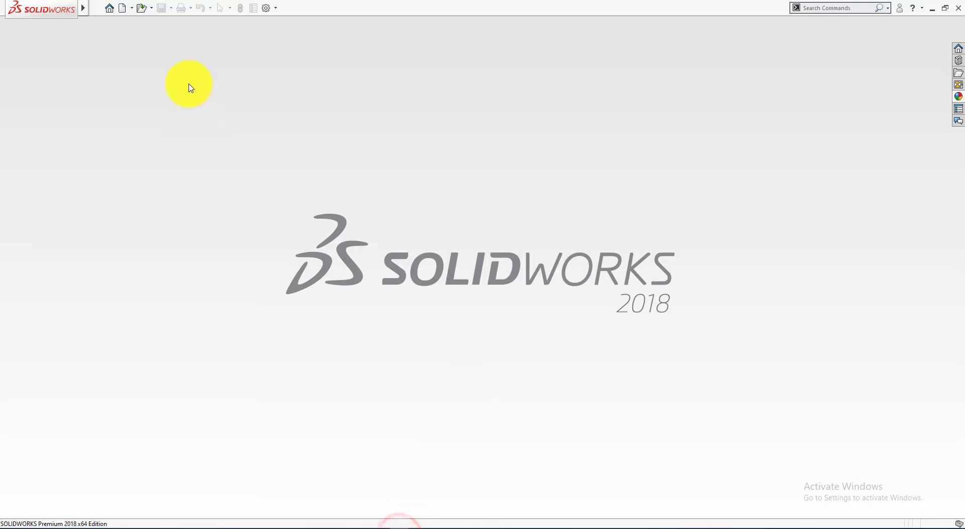
left_click(121, 9)
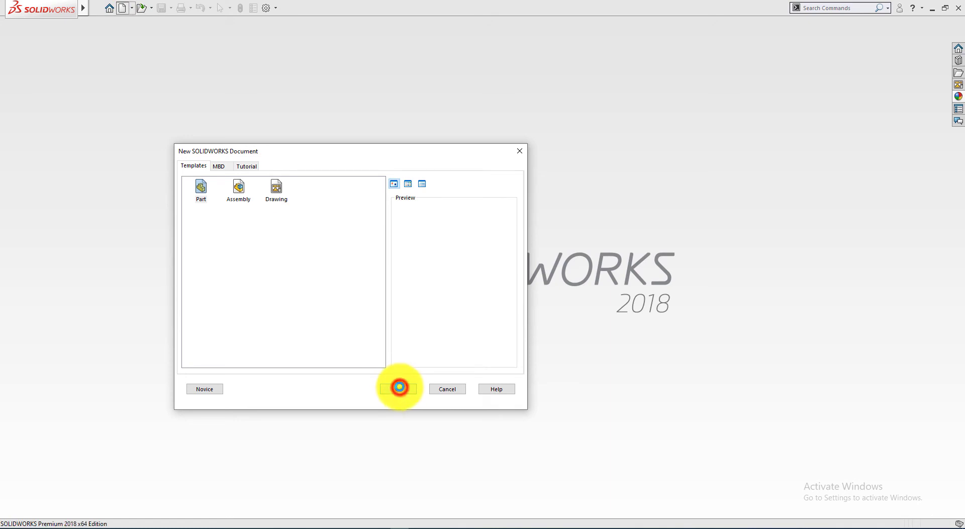
left_click(399, 386)
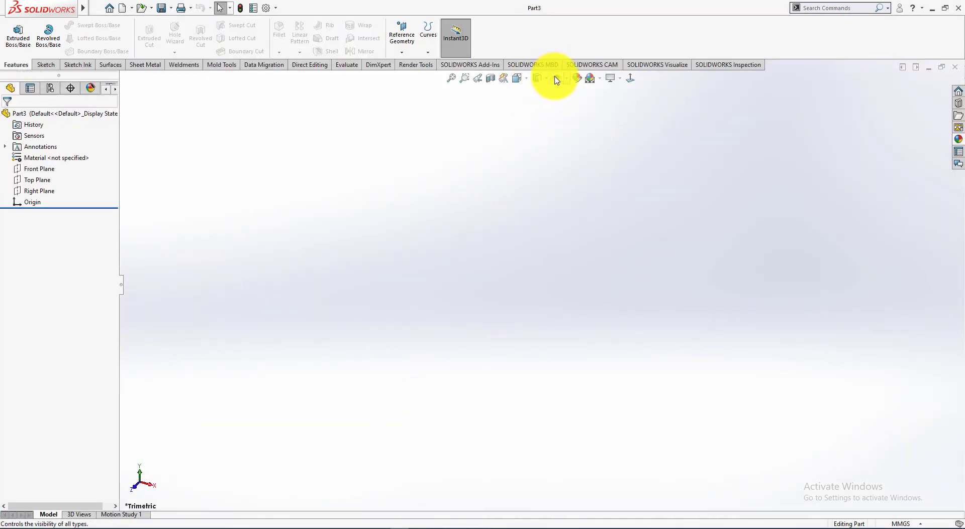
left_click(602, 80)
left_click(617, 107)
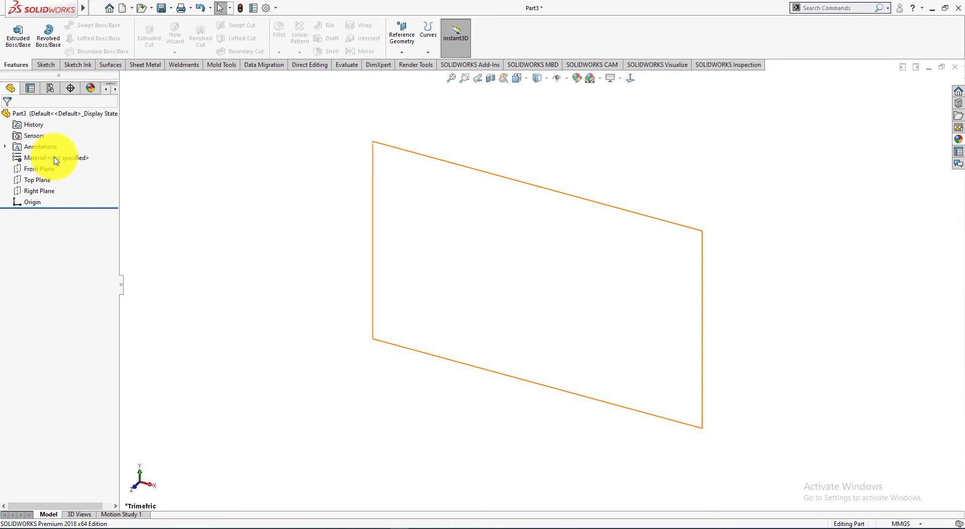
- Assign the steel material AISI 4340 Steel, normalized to the part
right_click(56, 160)
left_click(75, 161)
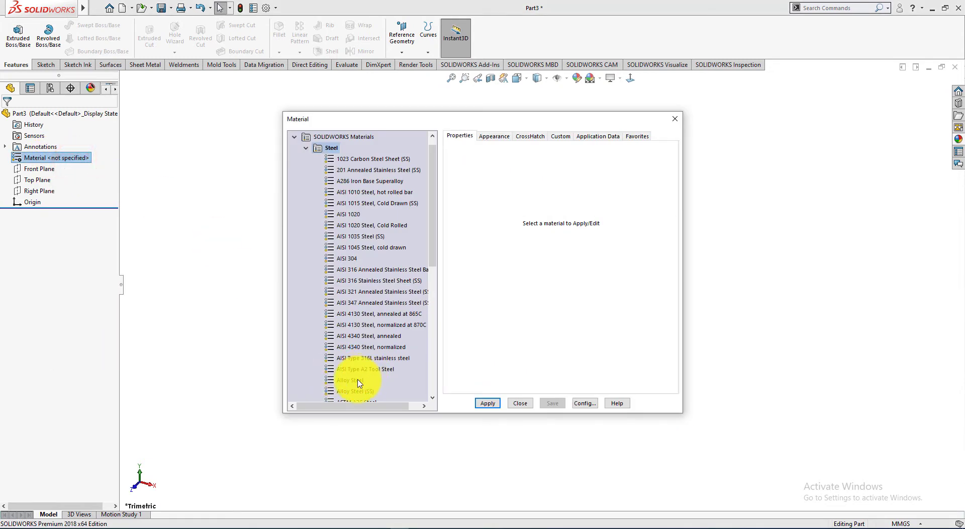
left_click(356, 347)
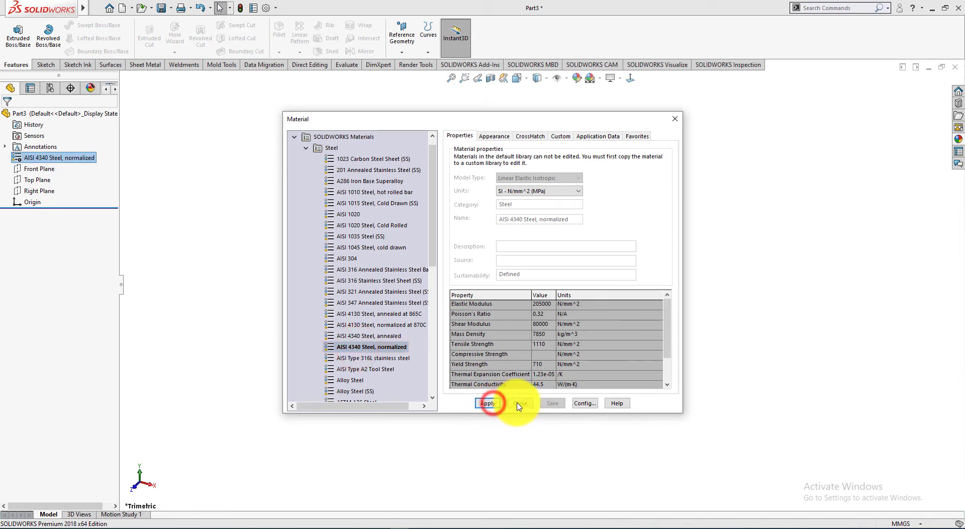
left_click(519, 404)
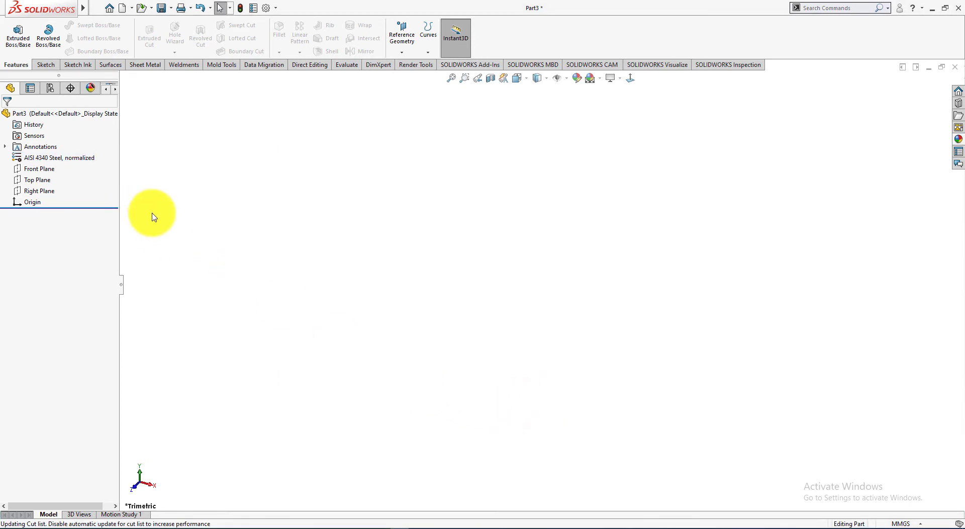
- Start a sketch on the Front Plane and draw a circle of about 19 mm radius centred on the origin
left_click(34, 170)
left_click(48, 152)
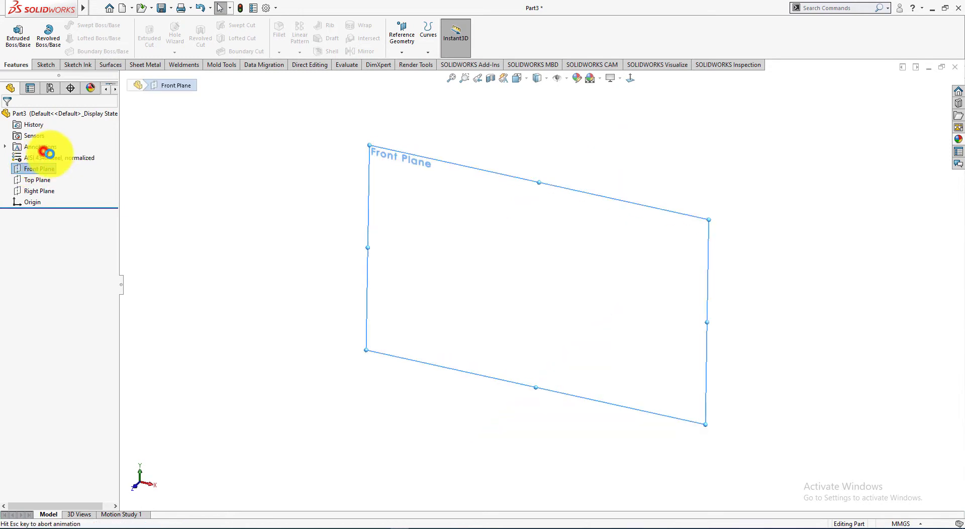
key("alt+Tab")
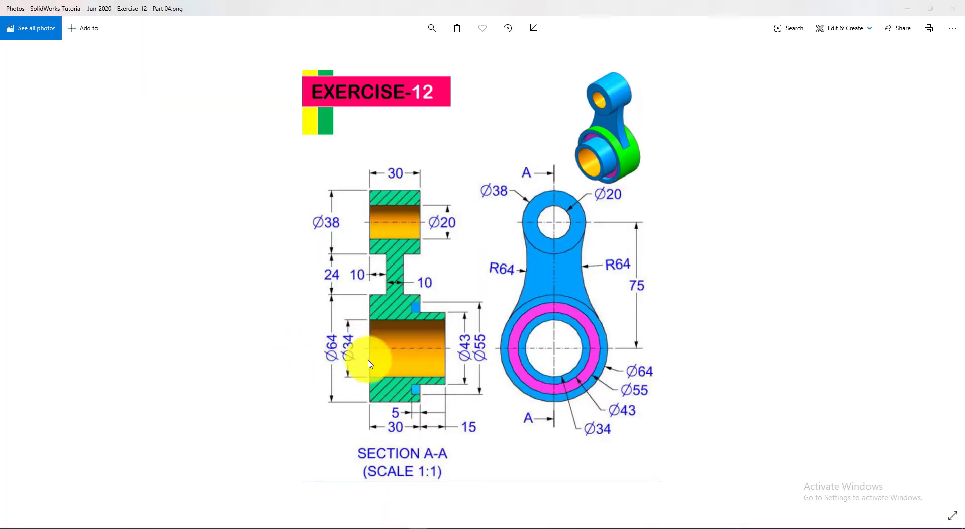
key("alt+Tab")
left_click(87, 25)
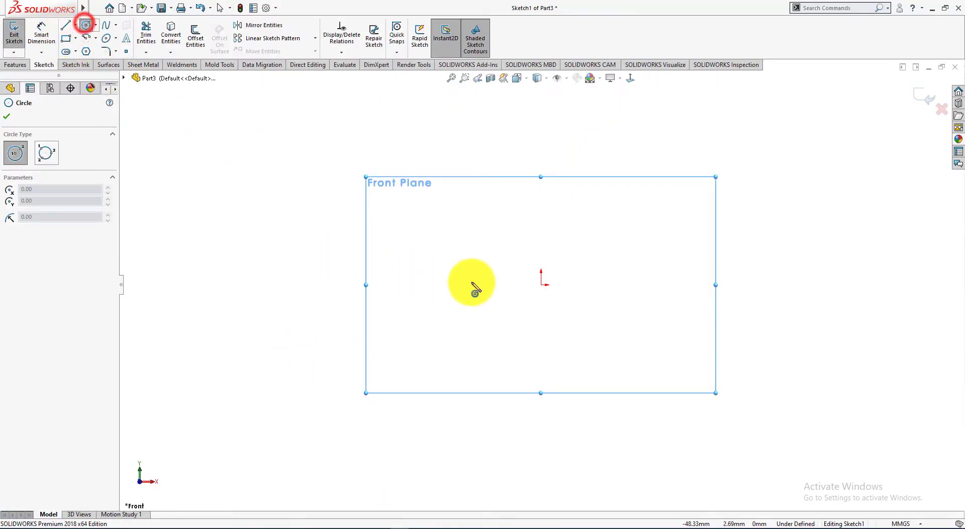
left_click(540, 284)
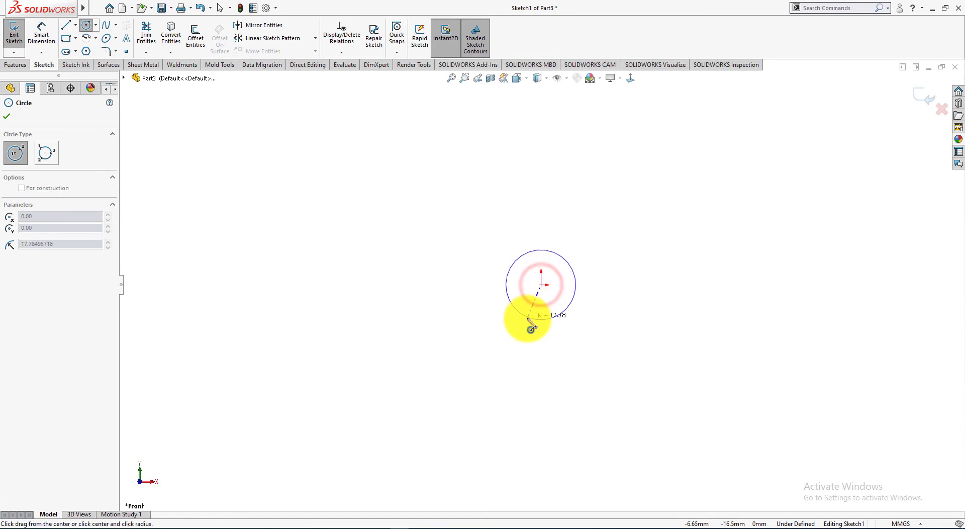
left_click(528, 323)
- Check the lower boss in the reference drawing and draw a larger concentric circle of about 41 mm radius at the origin
key("alt+Tab")
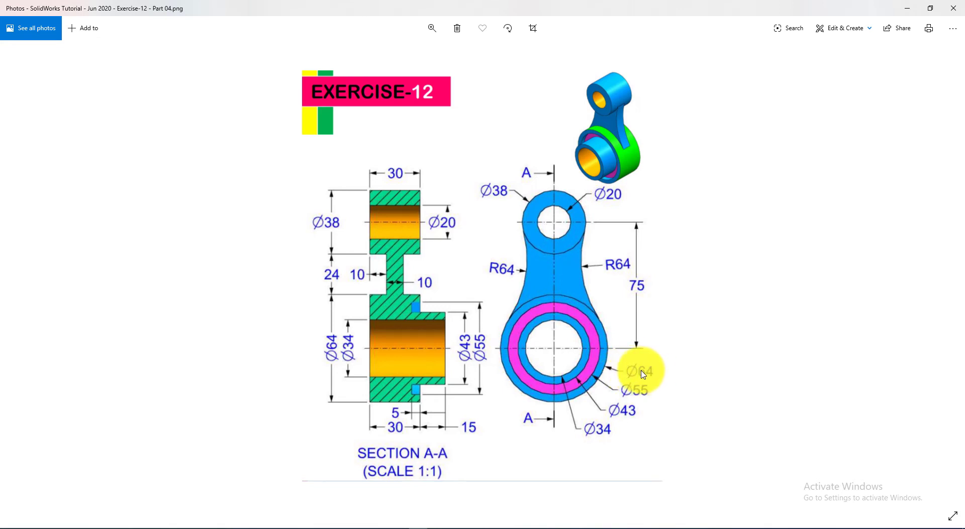
key("alt+Tab")
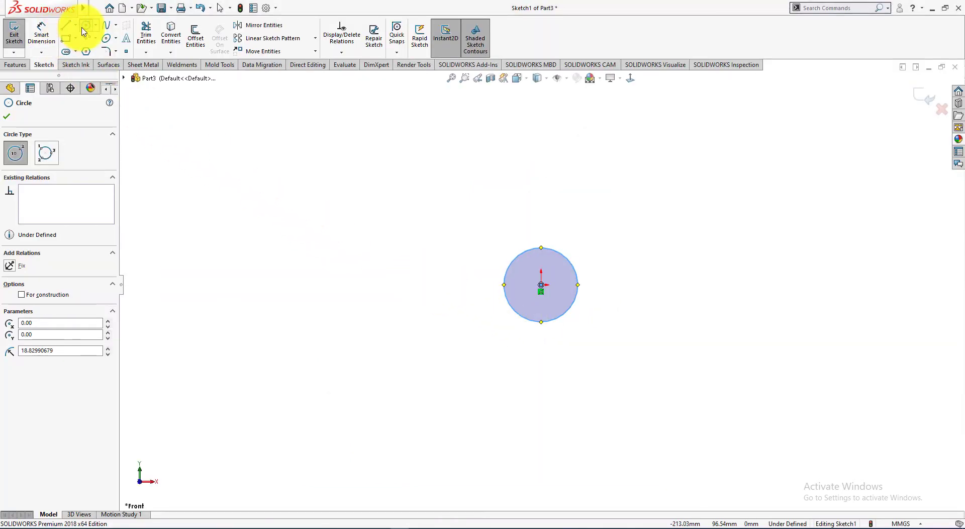
left_click(541, 286)
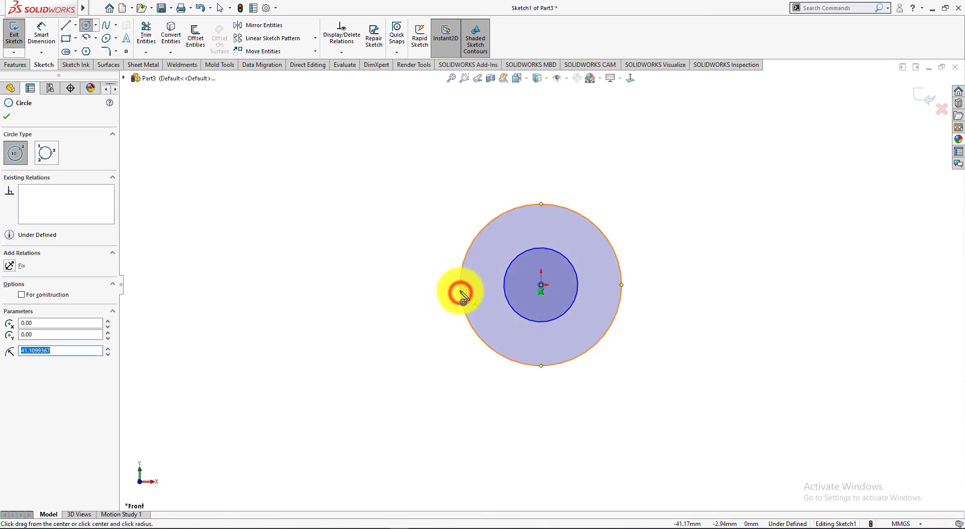
left_click(462, 296)
- Draw two concentric circles of about 22 mm and 41 mm radius, centred about 137 mm vertically above the origin
scroll(626, 150, "up", 4)
scroll(563, 166, "down", 2)
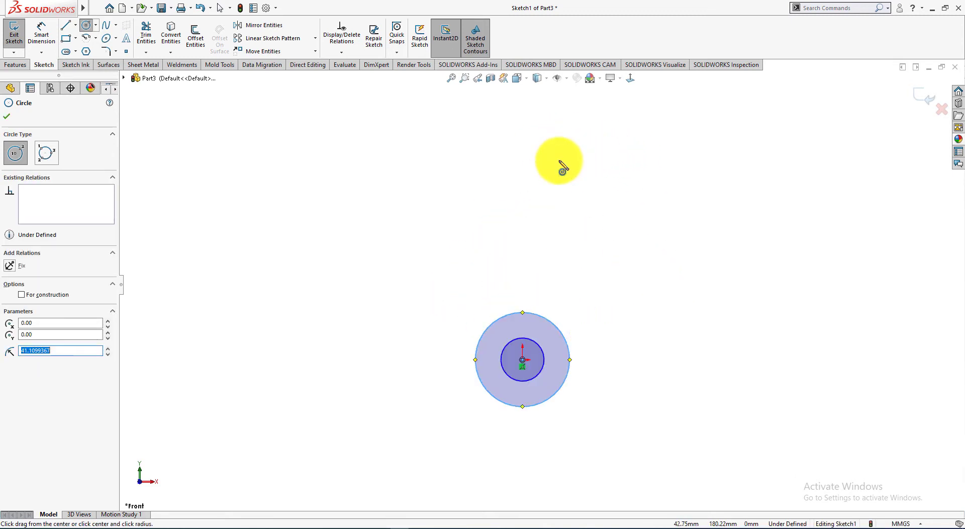
key("alt+Tab")
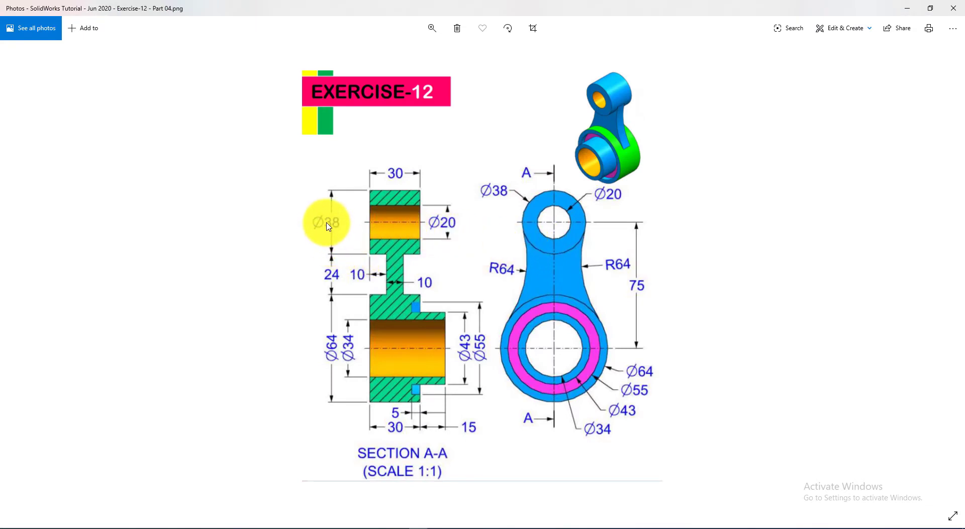
key("alt+Tab")
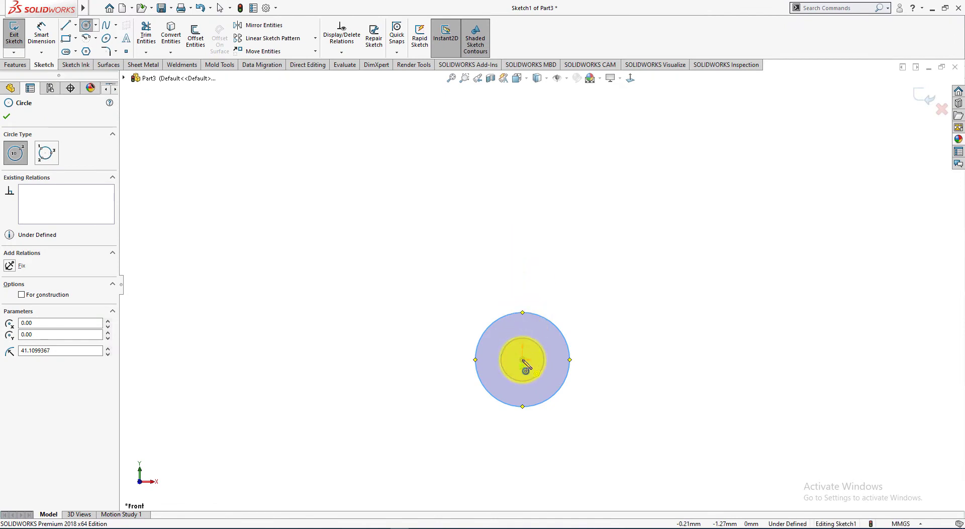
left_click(523, 202)
left_click(536, 222)
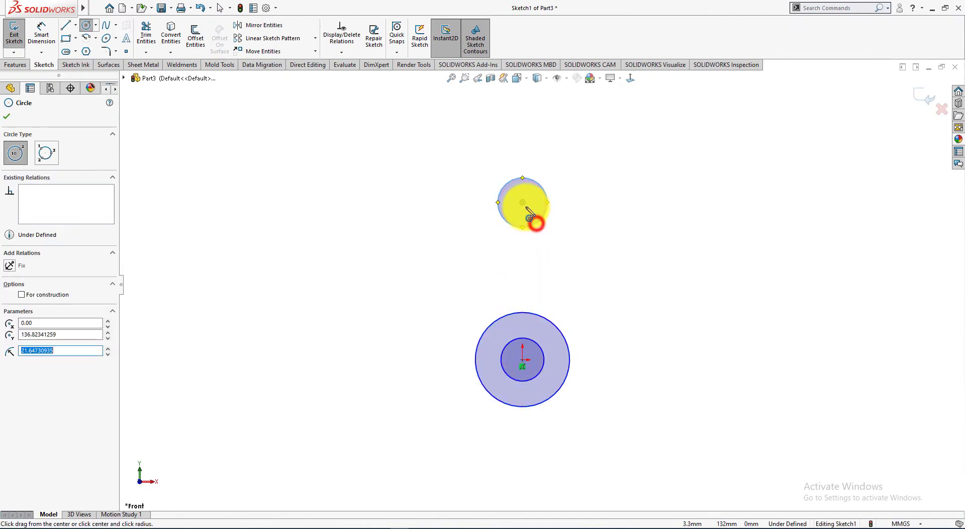
left_click(552, 239)
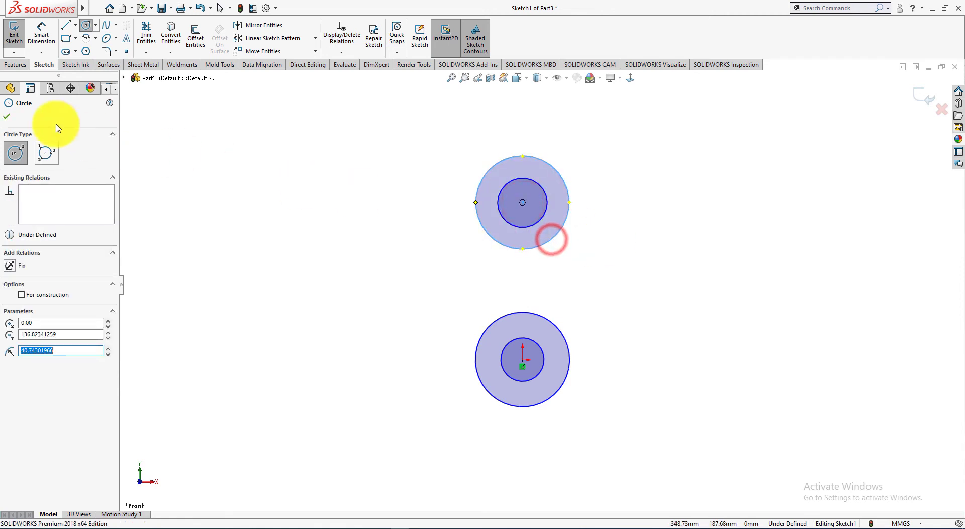
left_click(8, 118)
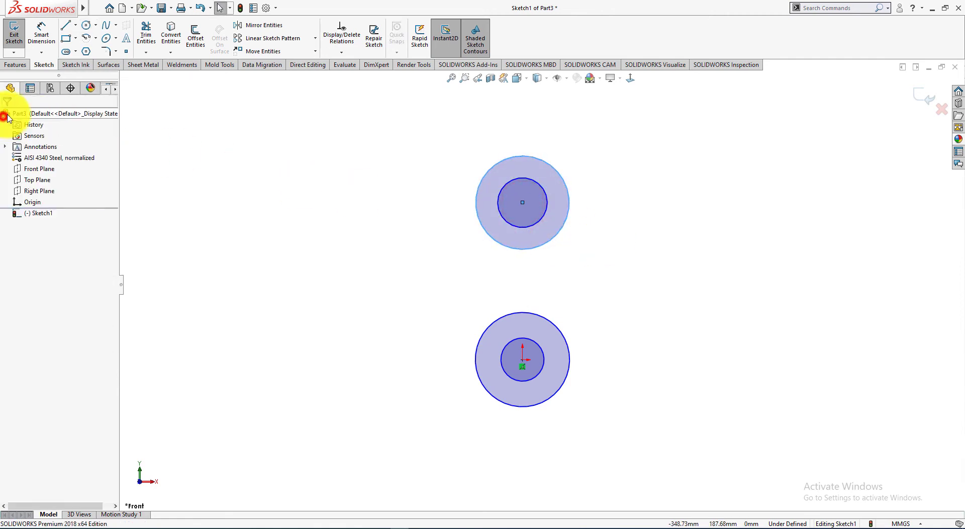
- Dimension the vertical distance between the upper circles' centre and the origin as 75 mm, following the reference drawing
left_click(41, 31)
key("alt+Tab")
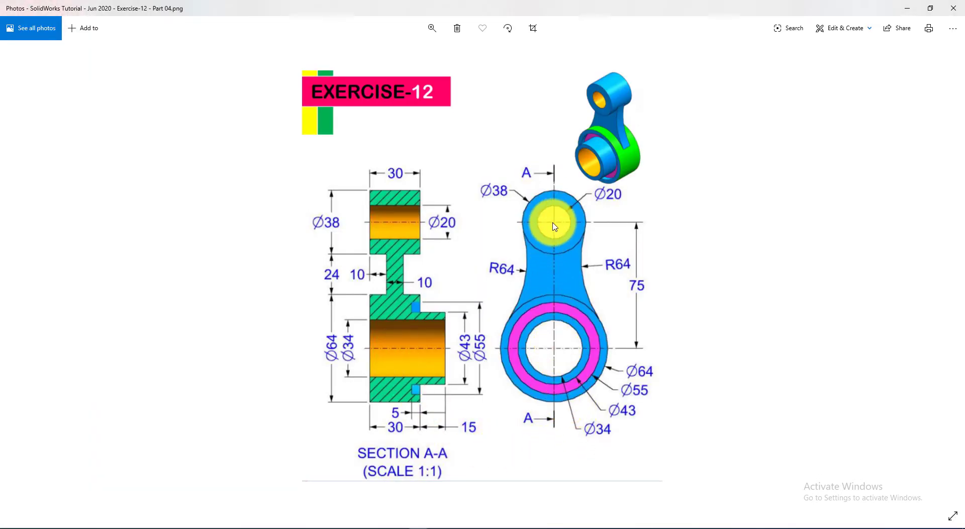
key("alt+Tab")
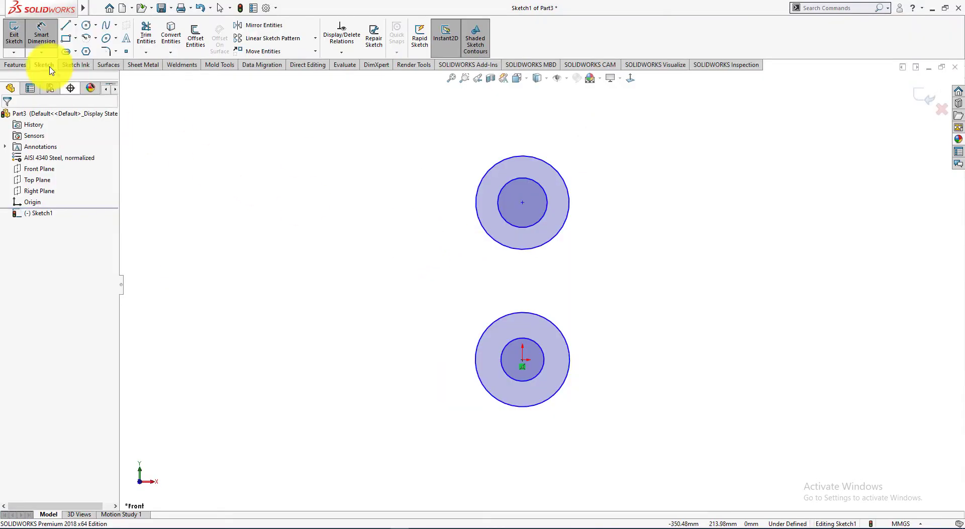
left_click(42, 36)
left_click(538, 366)
key("Escape")
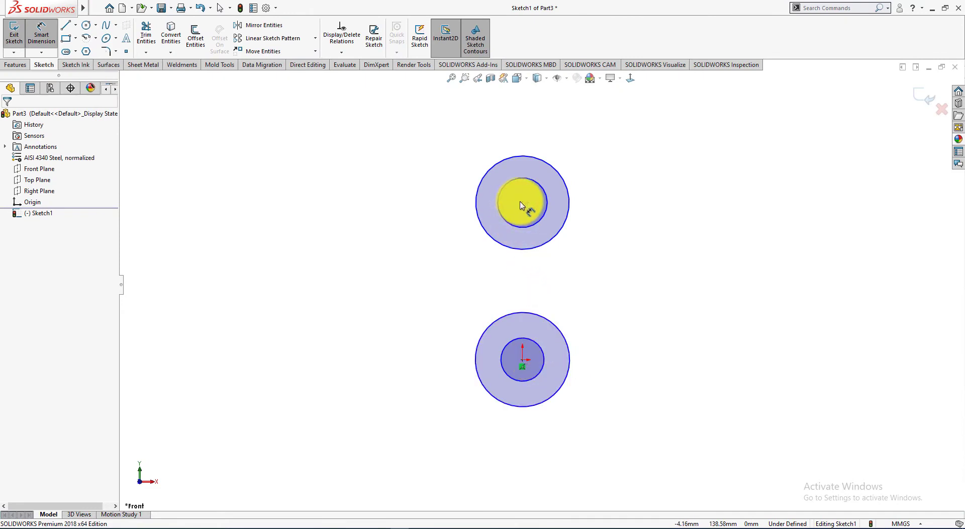
left_click(521, 203)
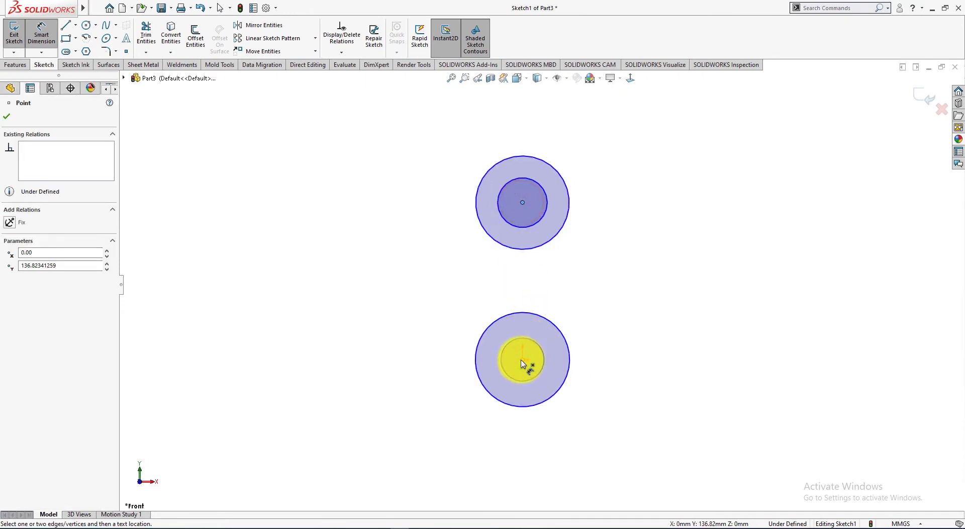
left_click(523, 361)
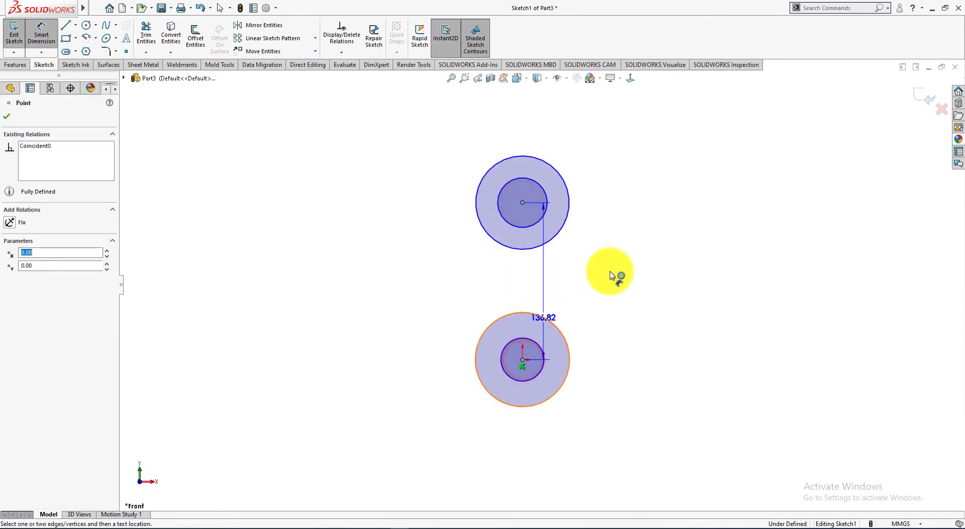
left_click(631, 263)
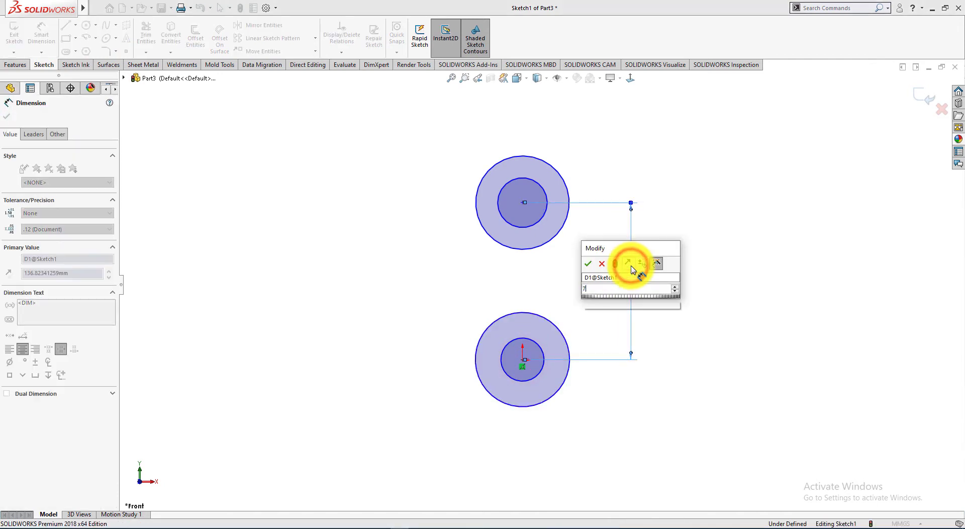
type("75")
key("Return")
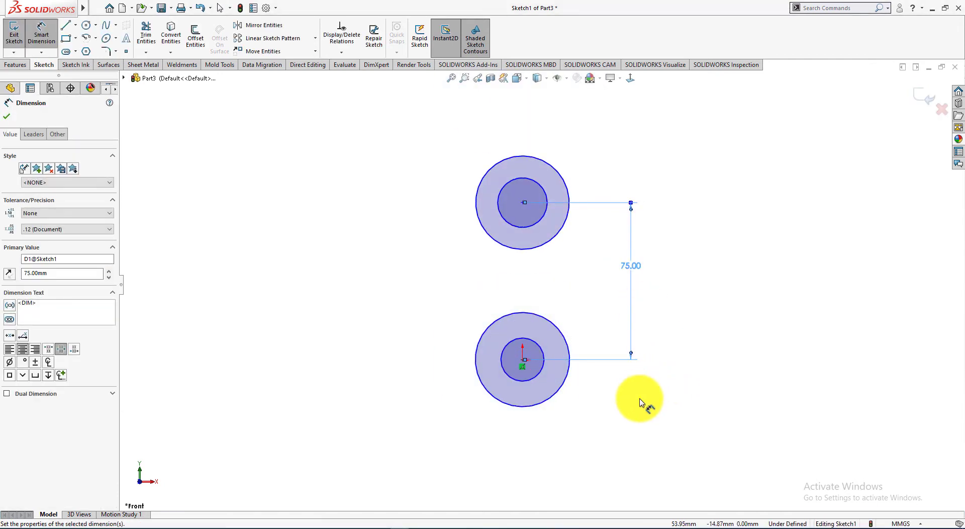
- Dimension the upper pair of circles from the reference drawing, with a 20 mm inner diameter and a 38 mm outer diameter
key("alt+Tab")
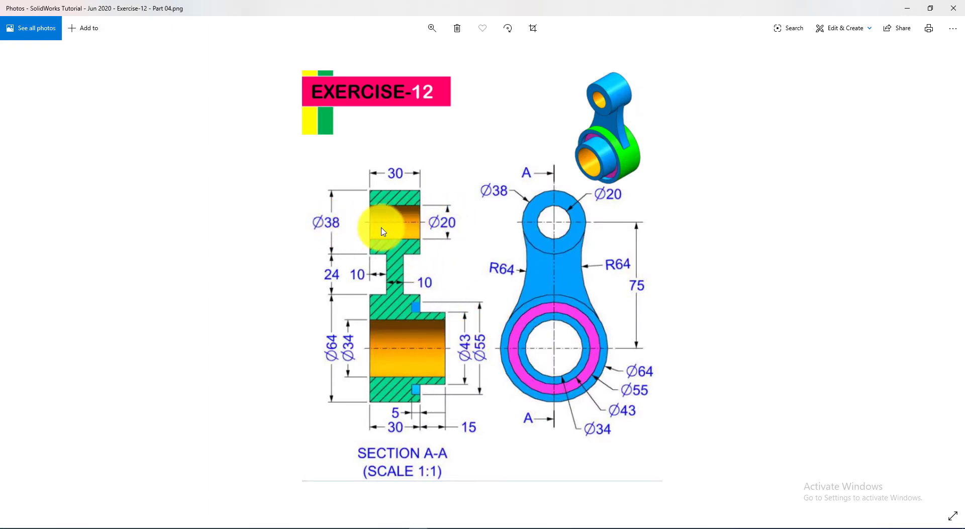
key("alt+Tab")
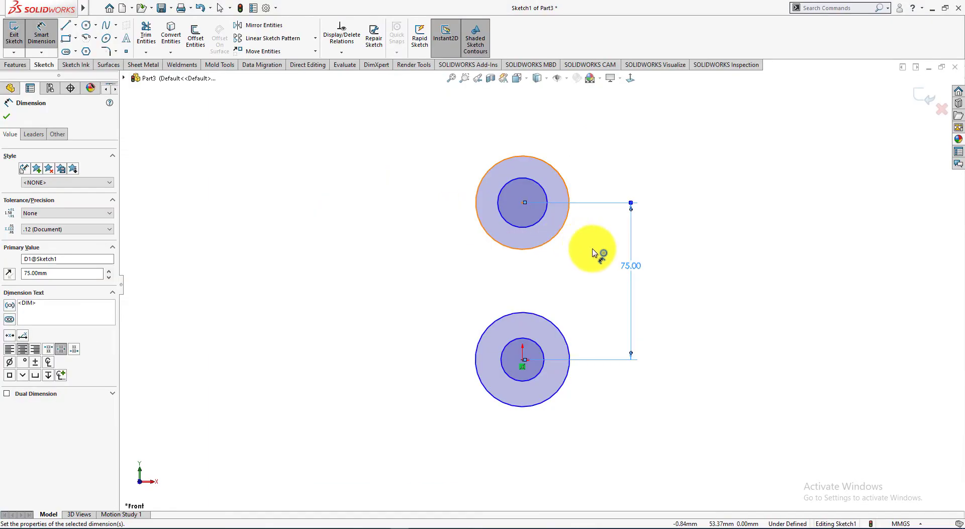
left_click(544, 215)
left_click(602, 191)
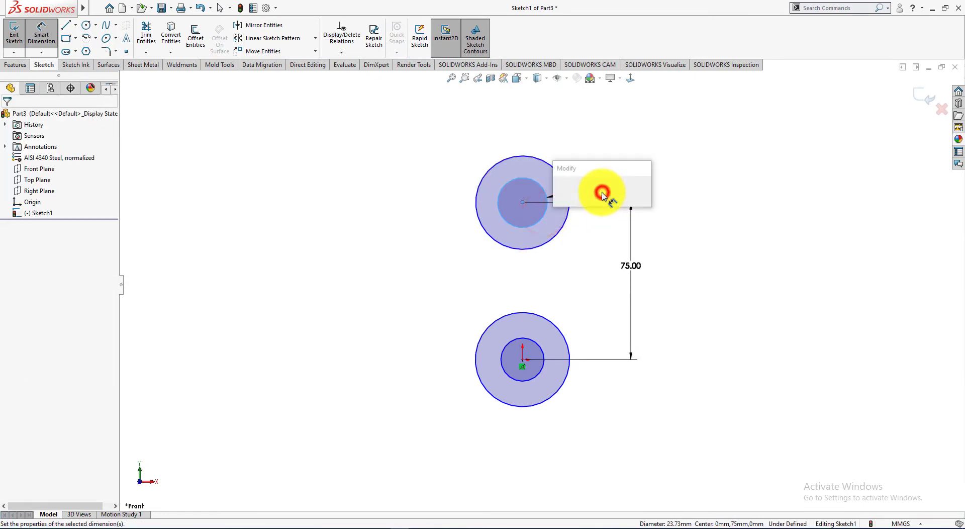
type("20")
key("Return")
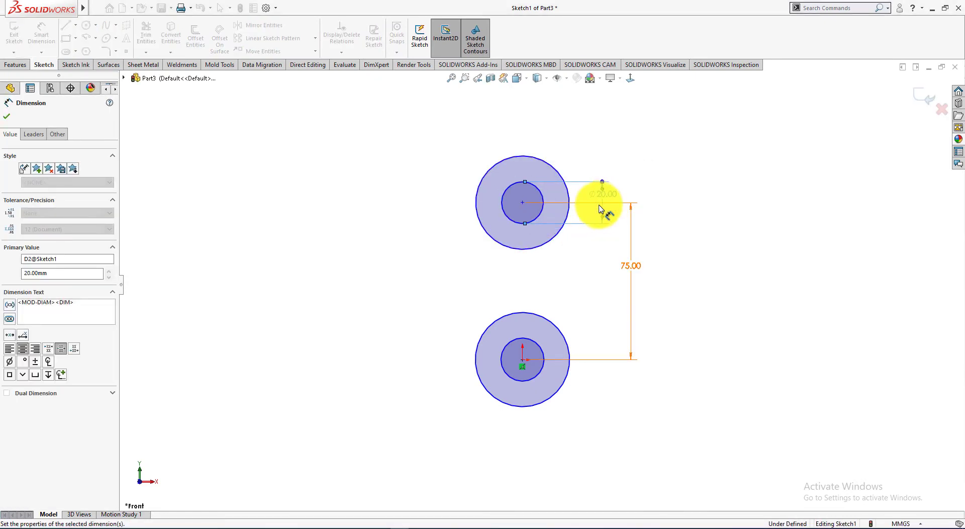
left_click(559, 174)
left_click(669, 195)
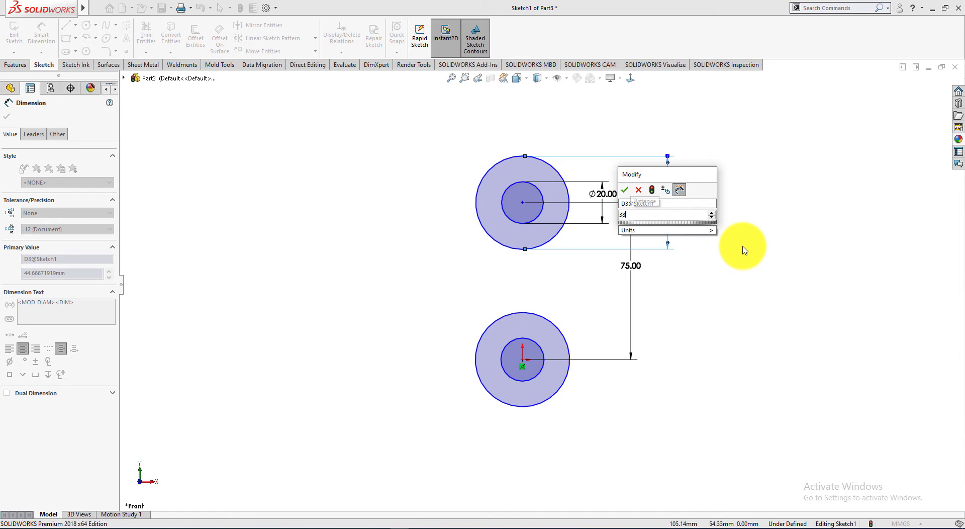
key("Return")
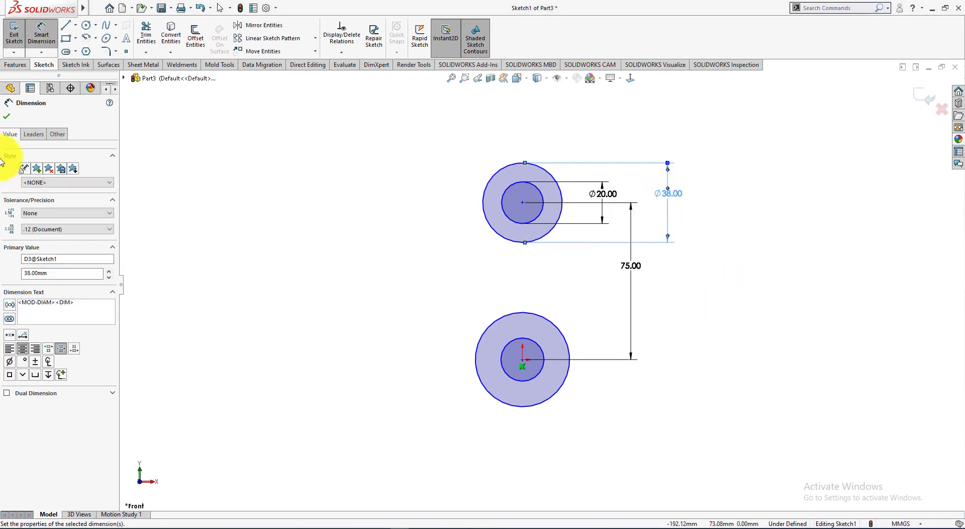
- Check the lower boss bore in the reference drawing and dimension the inner circle at the origin with a 34 mm diameter
key("alt+Tab")
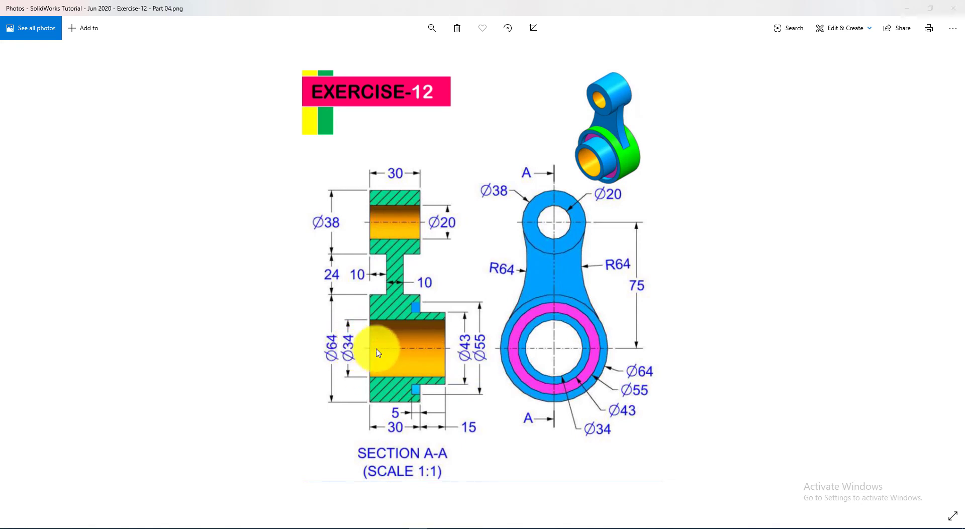
key("alt+Tab")
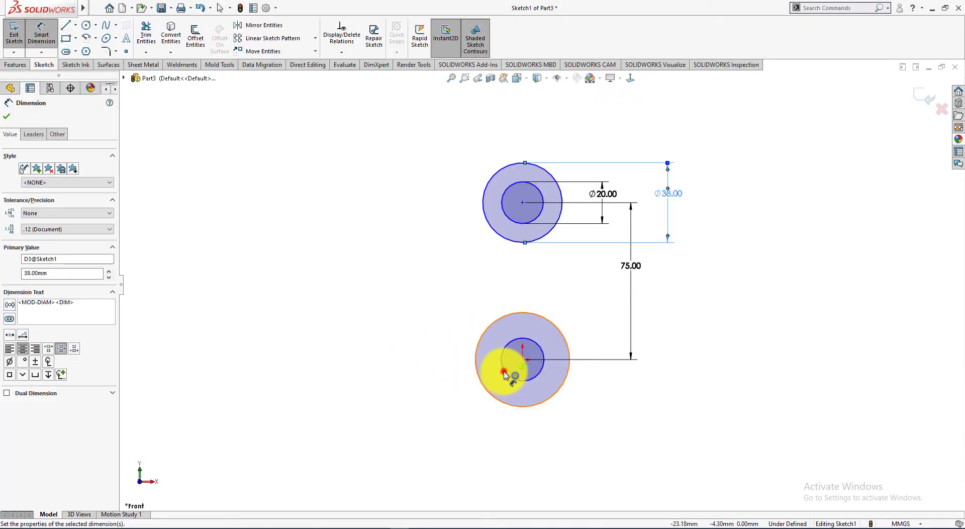
left_click(505, 374)
left_click(457, 361)
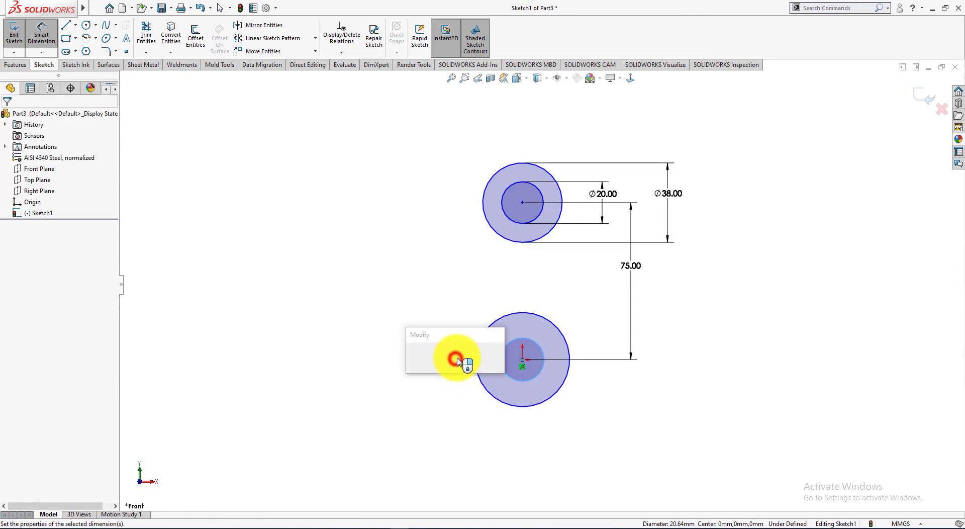
type("34")
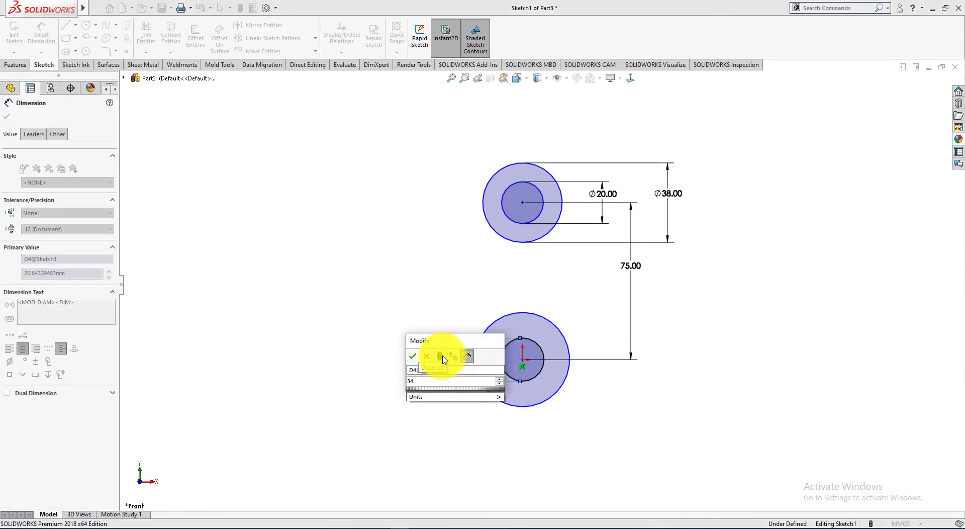
key("Return")
- Dimension the outer circle at the origin with a 64 mm diameter, following the reference drawing, and finish dimensioning
key("alt+Tab")
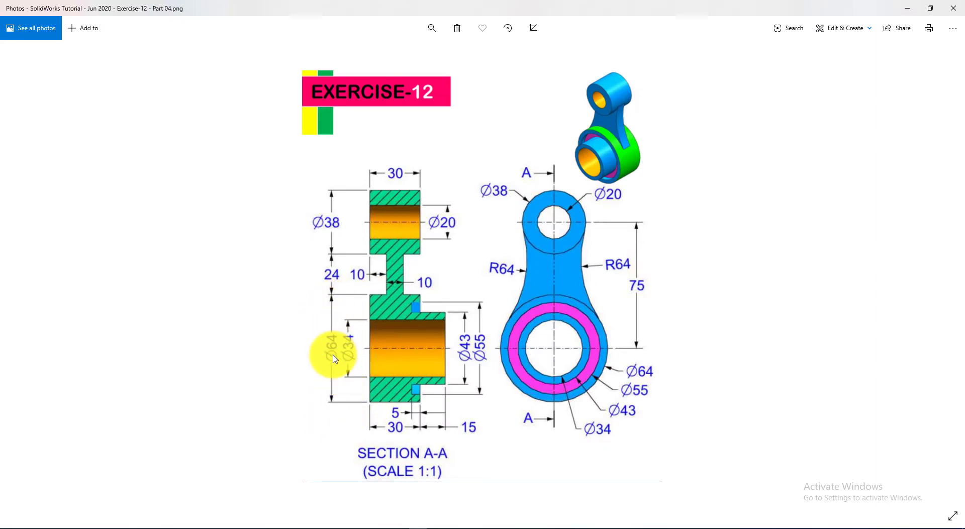
key("alt+Tab")
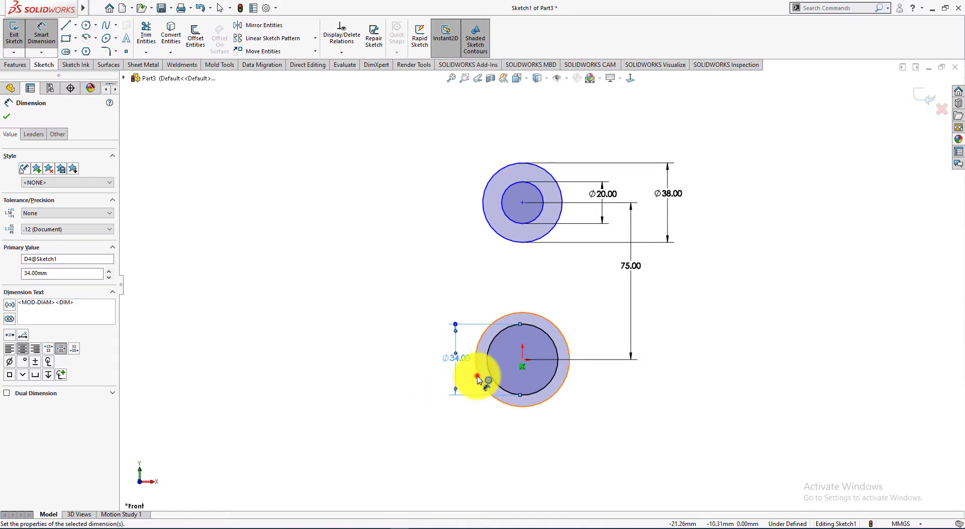
left_click(477, 377)
left_click(420, 358)
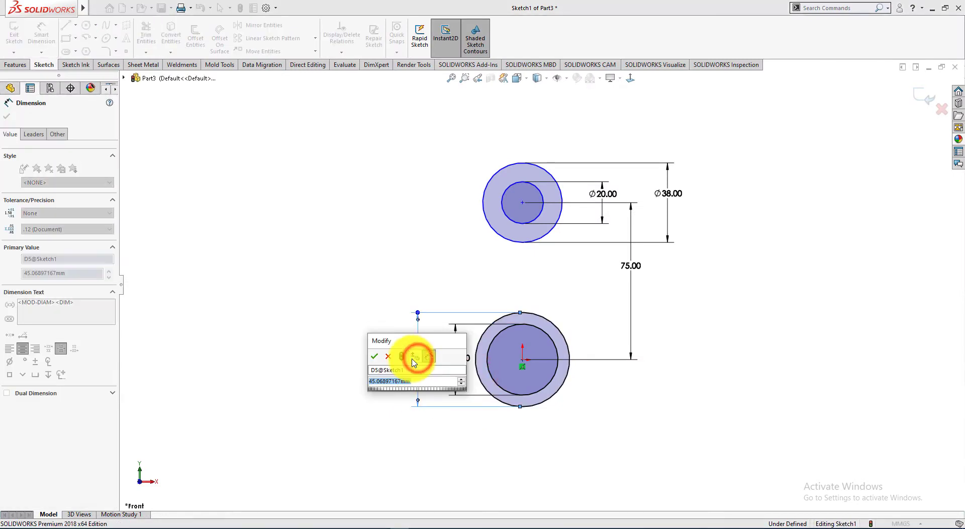
type("64")
key("Return")
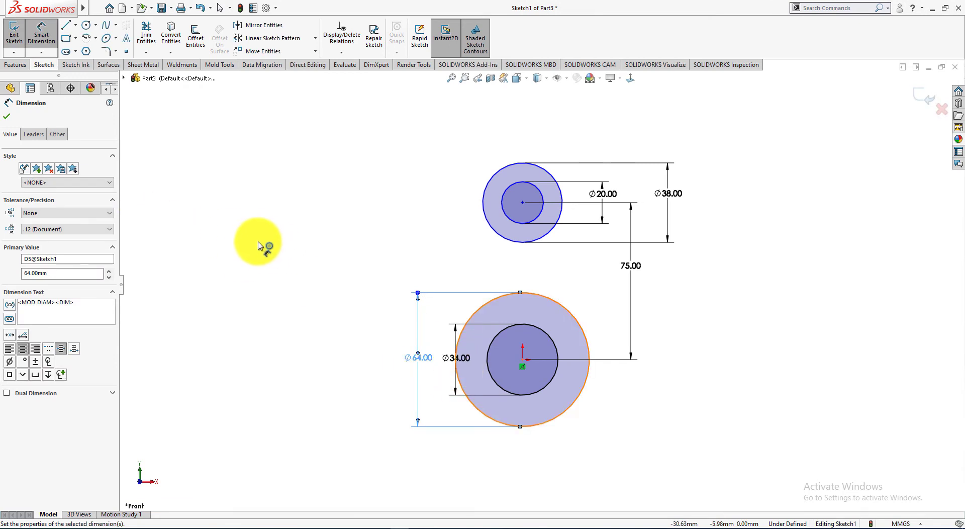
key("alt+Tab")
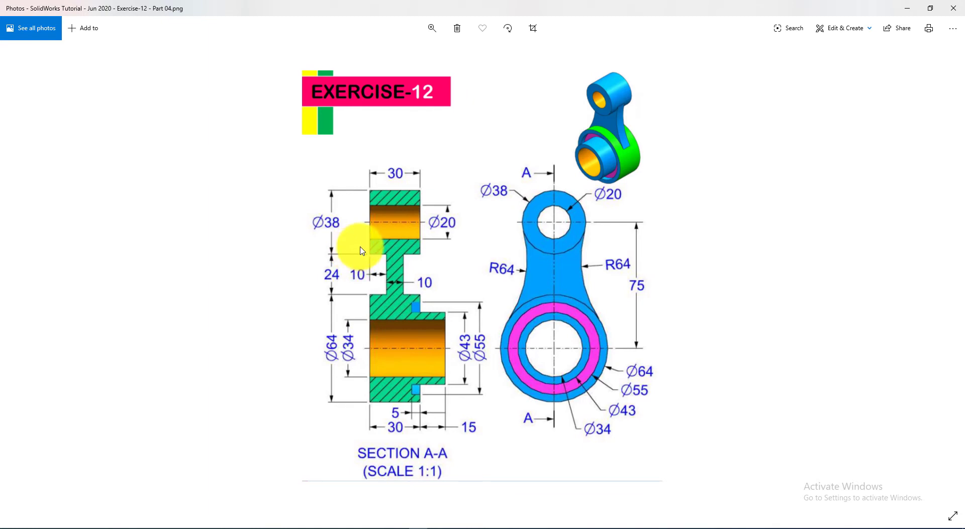
key("alt+Tab")
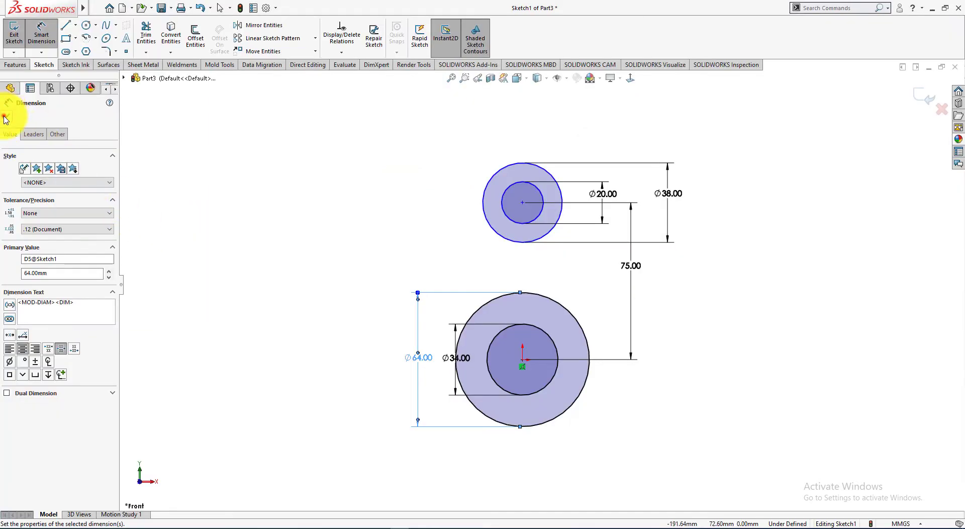
left_click(6, 117)
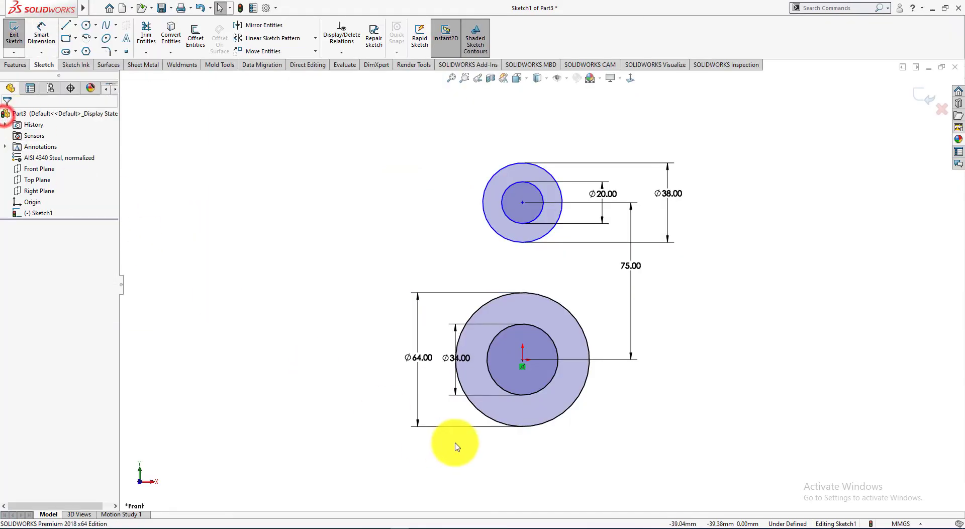
- Add a vertical relation between the origin and the centre of the upper circles
left_click(522, 359)
left_click(522, 203, "ctrl")
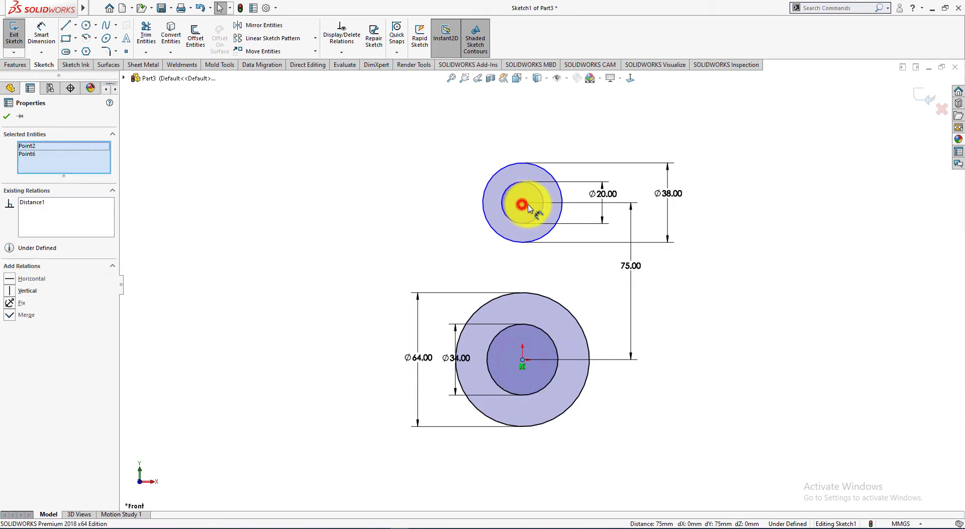
left_click(567, 159)
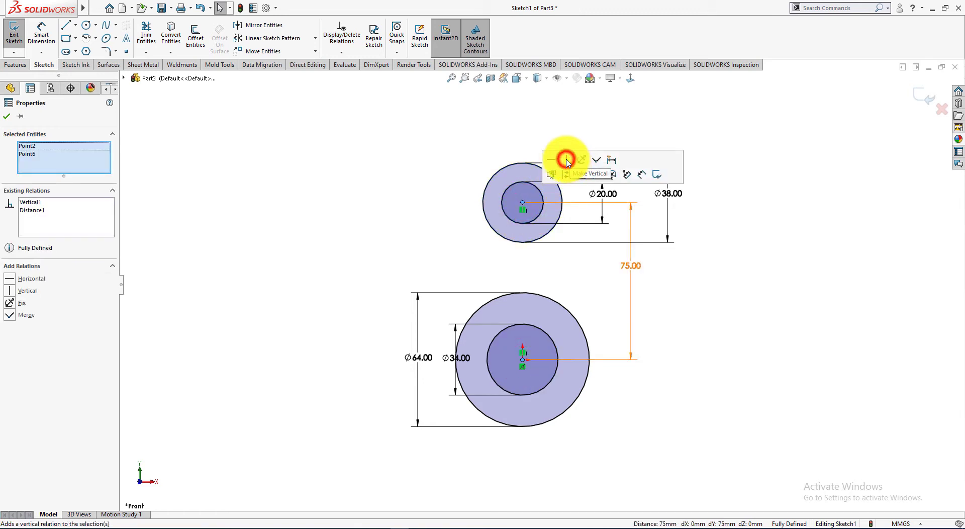
left_click(6, 117)
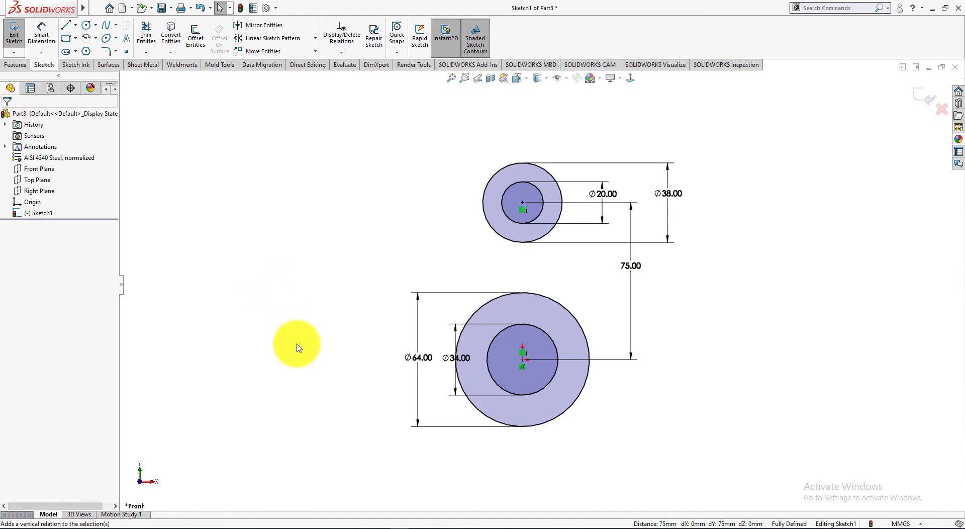
- Extrude both ring profiles as a blind boss 30 mm deep, taking the depth from the reference drawing's section view
key("alt+Tab")
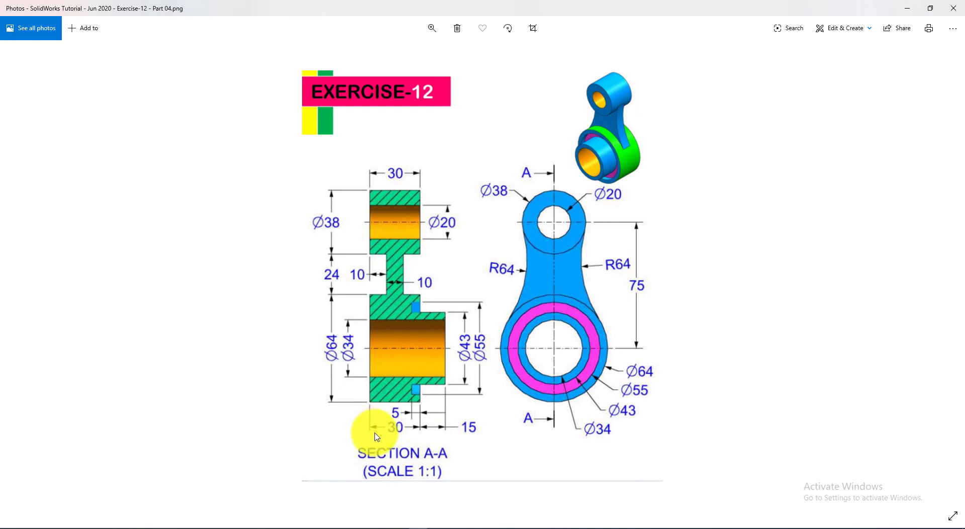
key("alt+Tab")
left_click(12, 65)
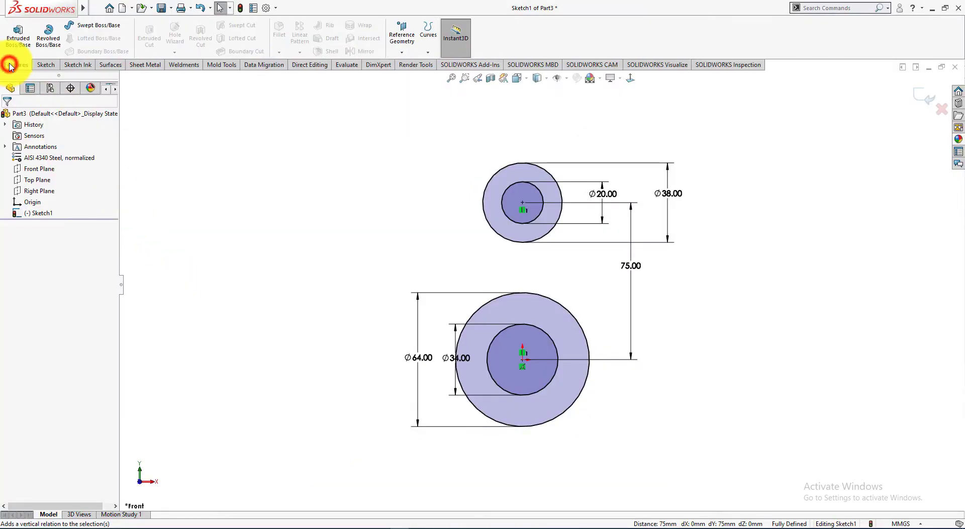
left_click(18, 33)
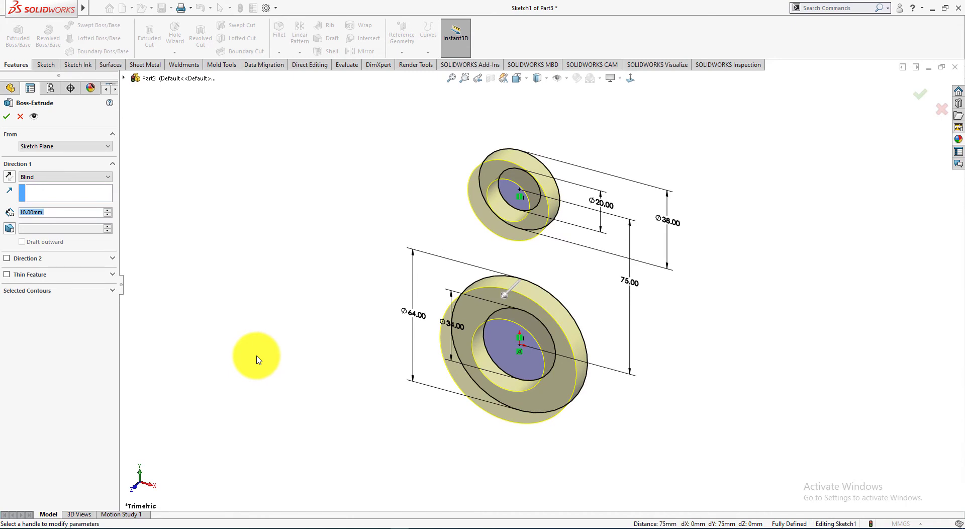
middle_click_drag(256, 360, 354, 232)
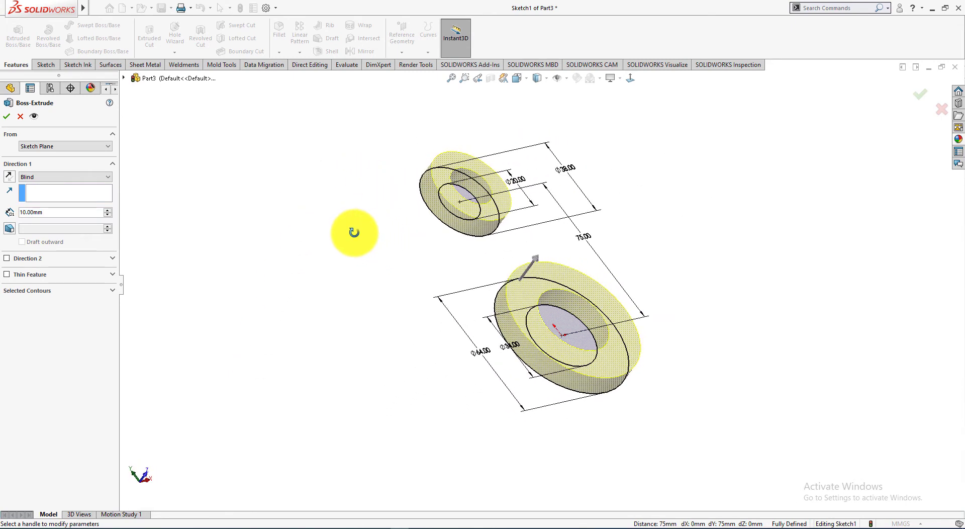
key("alt+Tab")
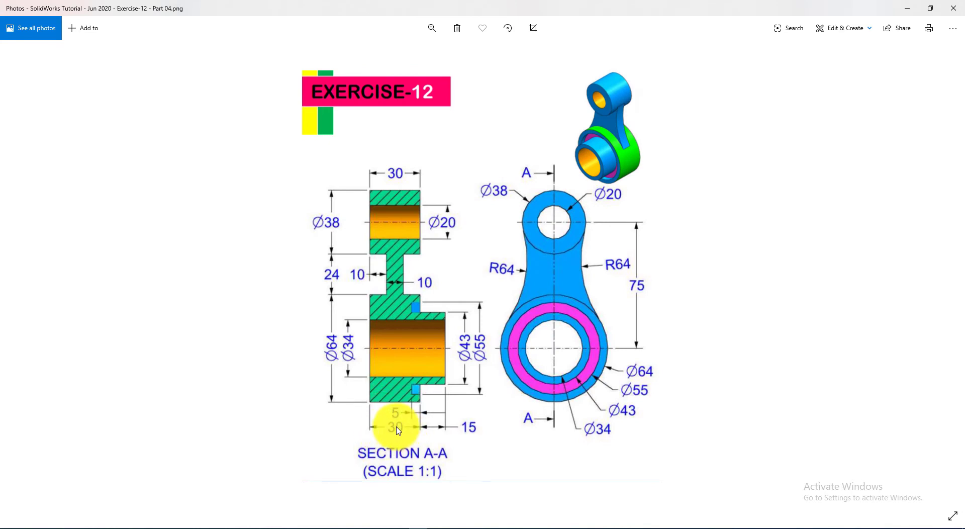
key("alt+Tab")
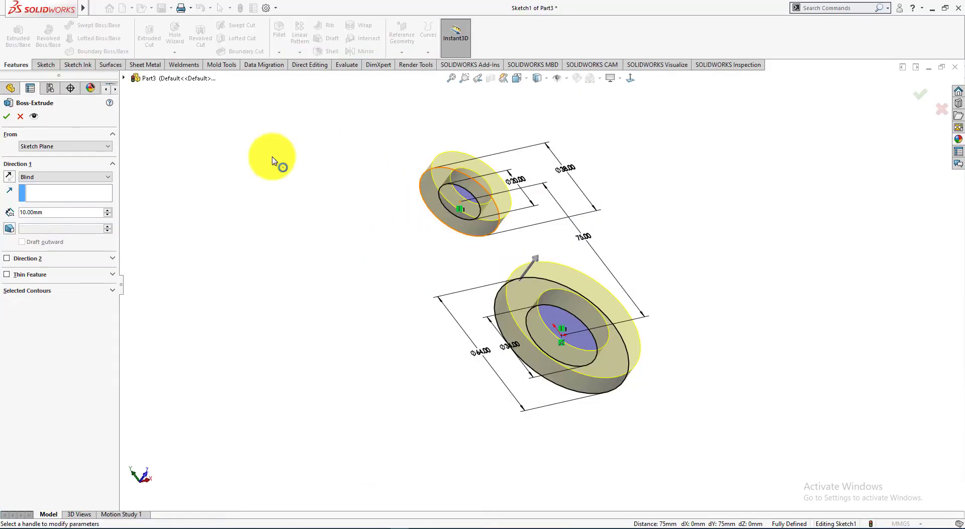
left_click(42, 212)
type("3")
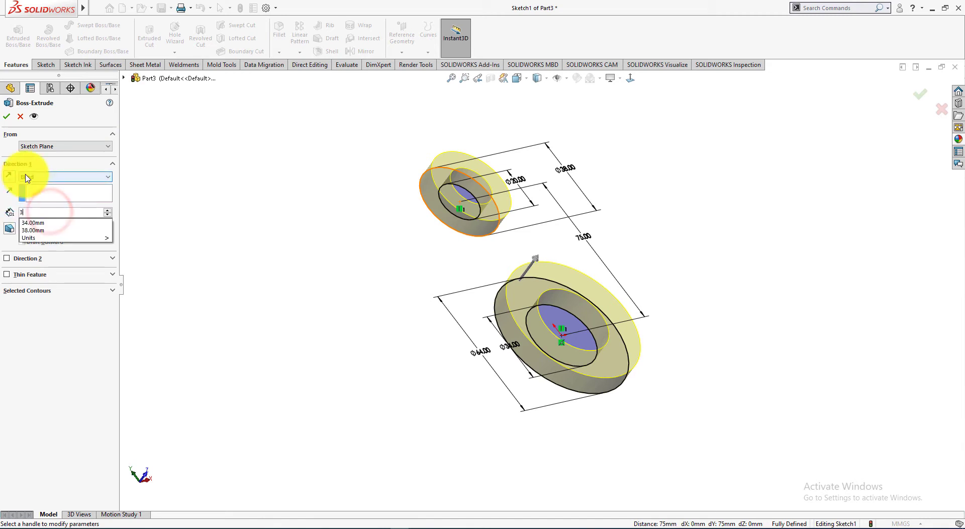
type("0")
key("Return")
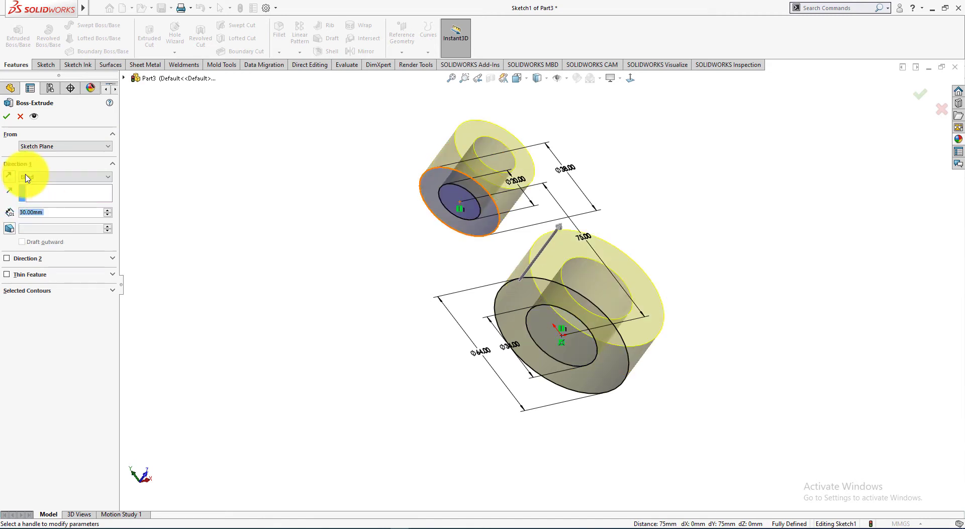
left_click(6, 115)
left_click(275, 308)
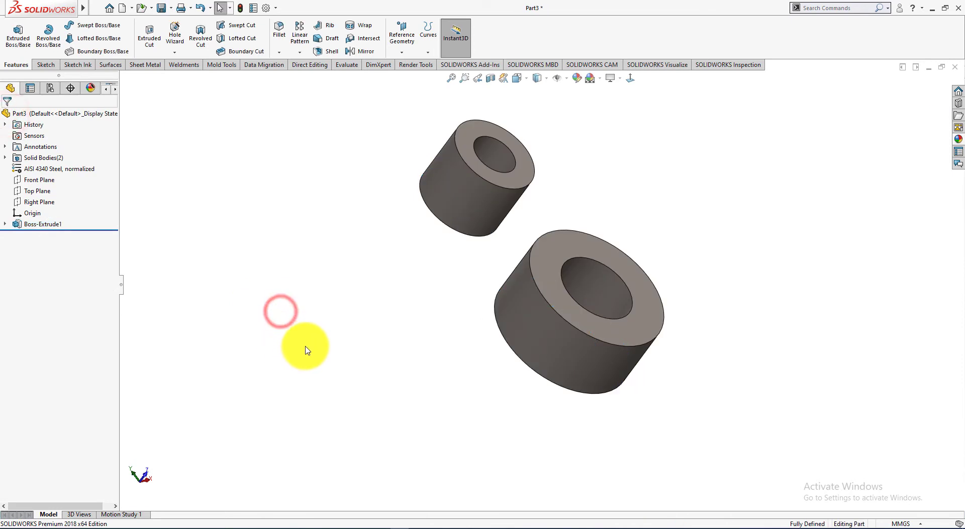
- Edit the boss extrusion of the two rings and change its end condition to Mid Plane
mouse_move(320, 310)
middle_mouse_down()
mouse_move(351, 259)
mouse_move(321, 305)
middle_mouse_up()
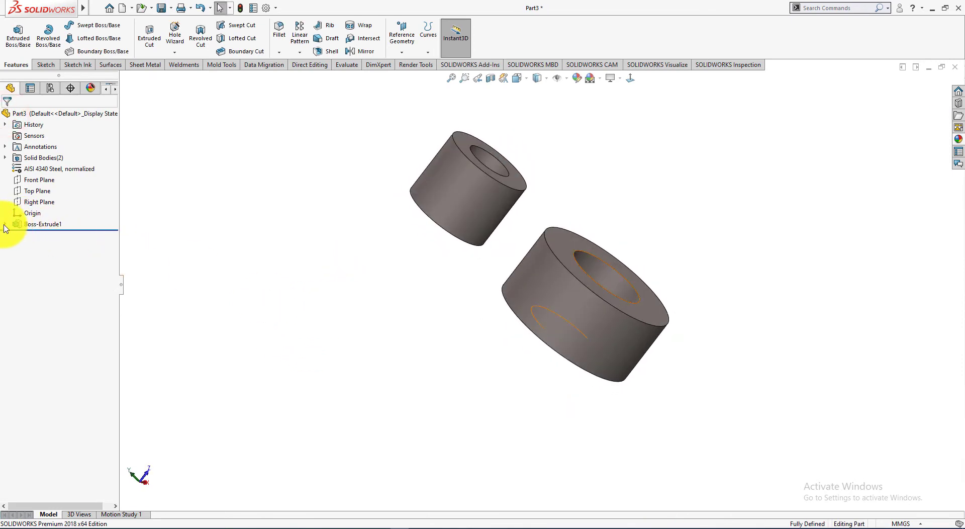
right_click(30, 224)
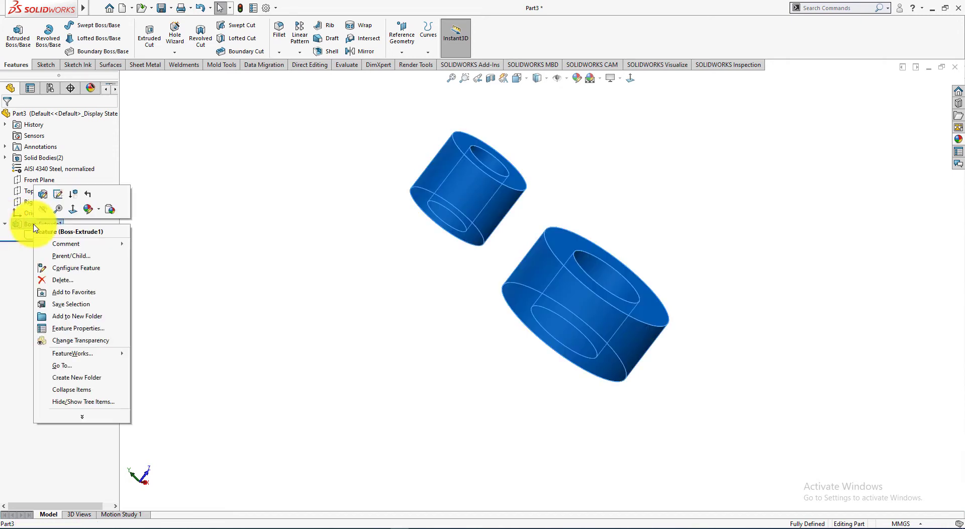
left_click(41, 197)
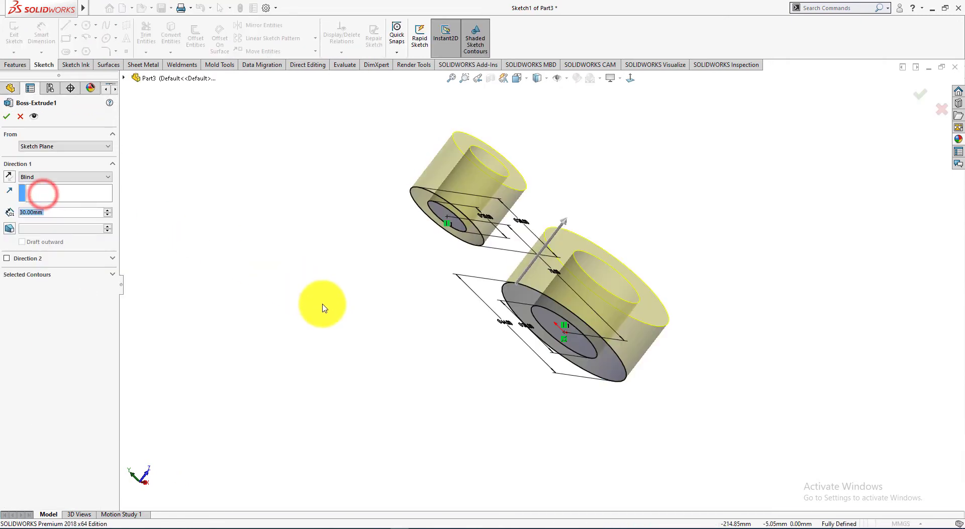
left_click(61, 178)
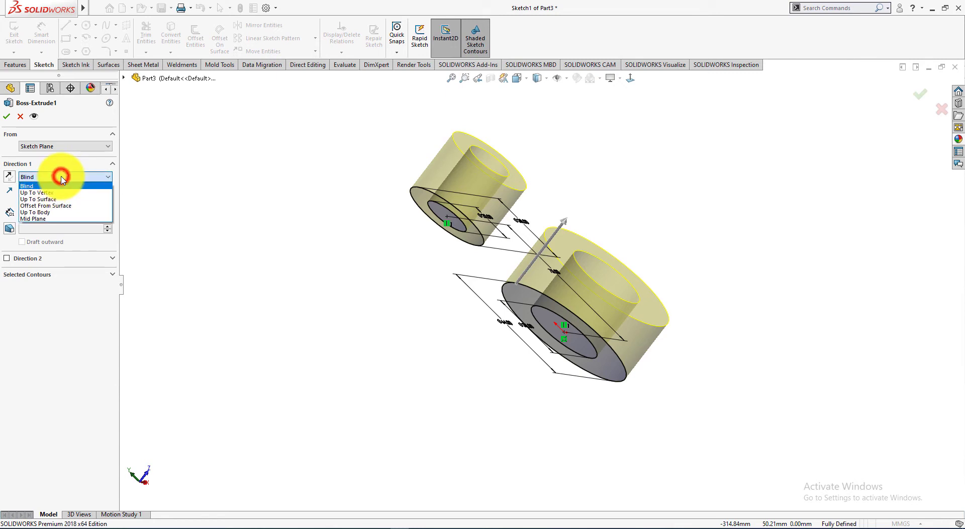
left_click(89, 219)
middle_click_drag(254, 255, 282, 309)
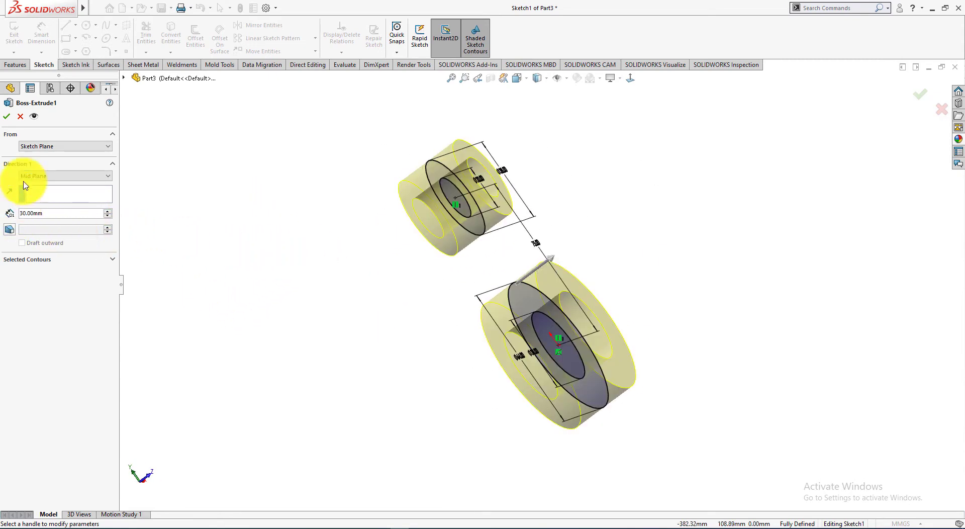
left_click(7, 117)
- Check the connecting web in the reference drawing and start a new sketch on the Front Plane, viewed normal to it
mouse_move(329, 298)
middle_mouse_down()
mouse_move(379, 321)
mouse_move(336, 263)
mouse_move(319, 368)
mouse_move(315, 279)
mouse_move(327, 317)
middle_mouse_up()
key("space")
left_click(86, 40)
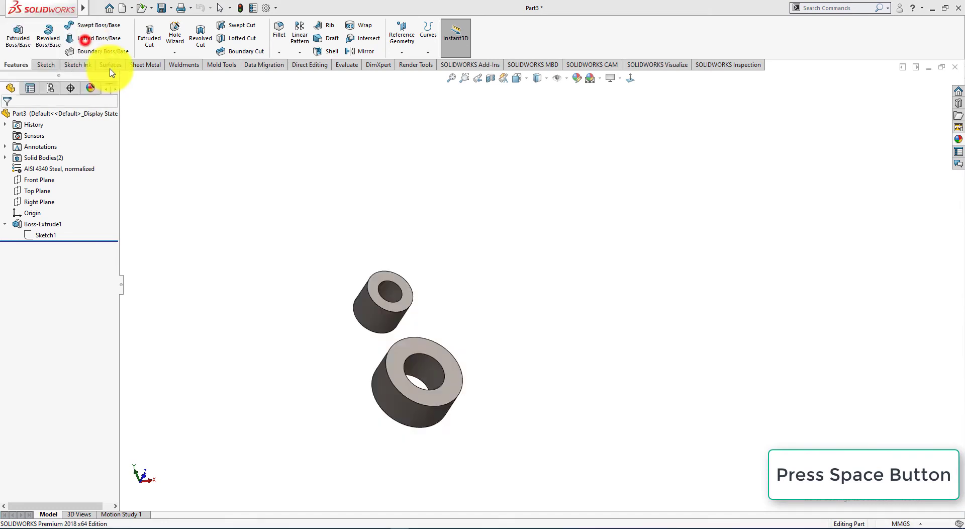
key("alt+Tab")
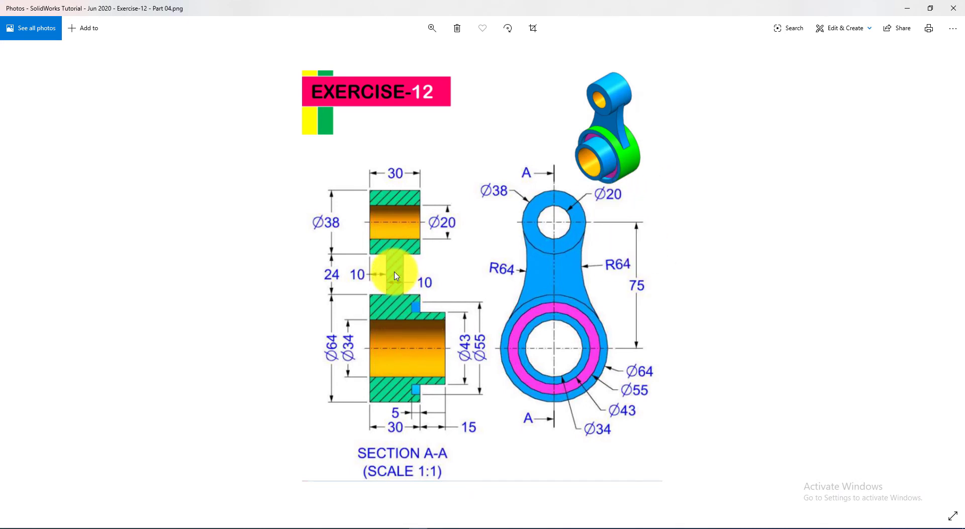
key("alt+Tab")
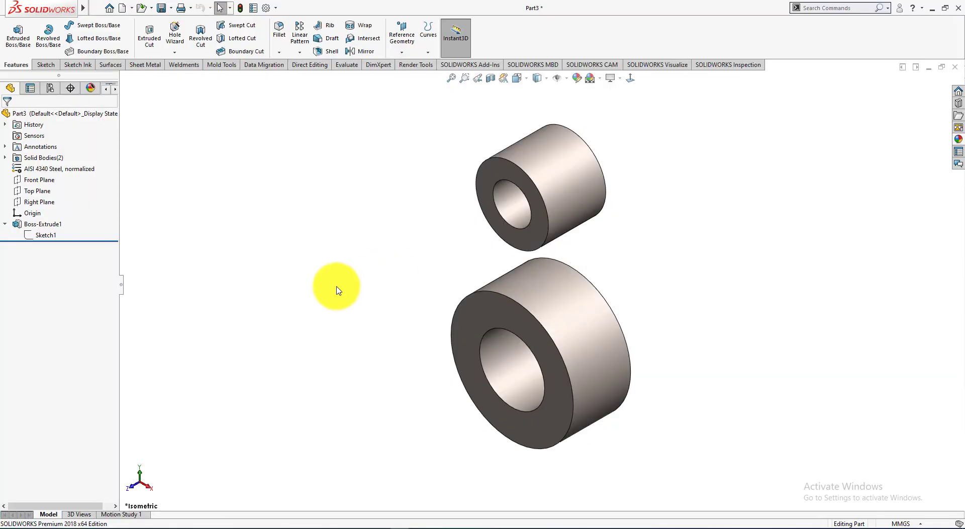
left_click(43, 181)
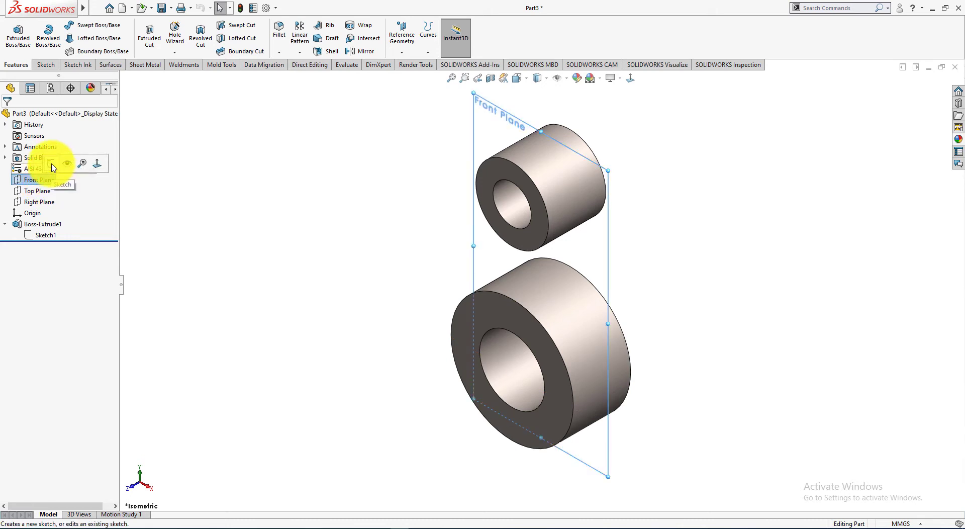
left_click(51, 163)
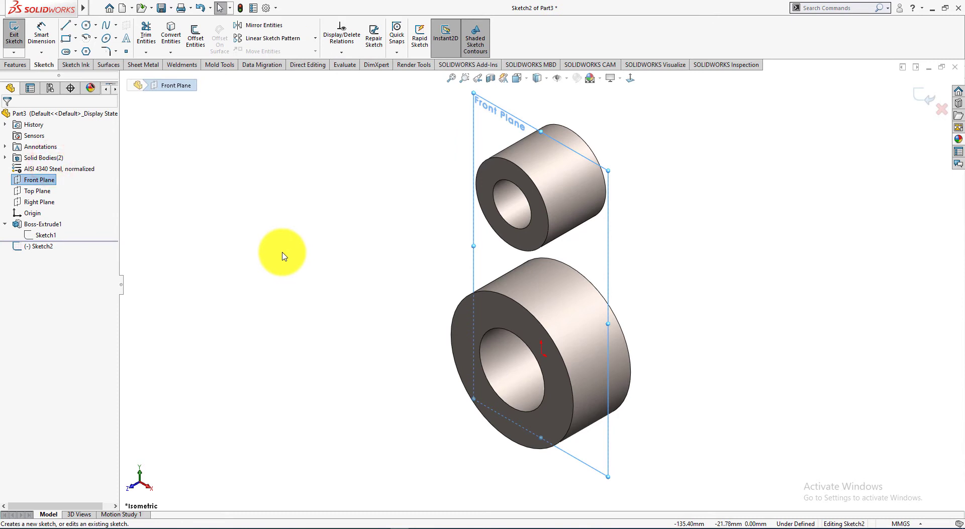
key("ctrl+8")
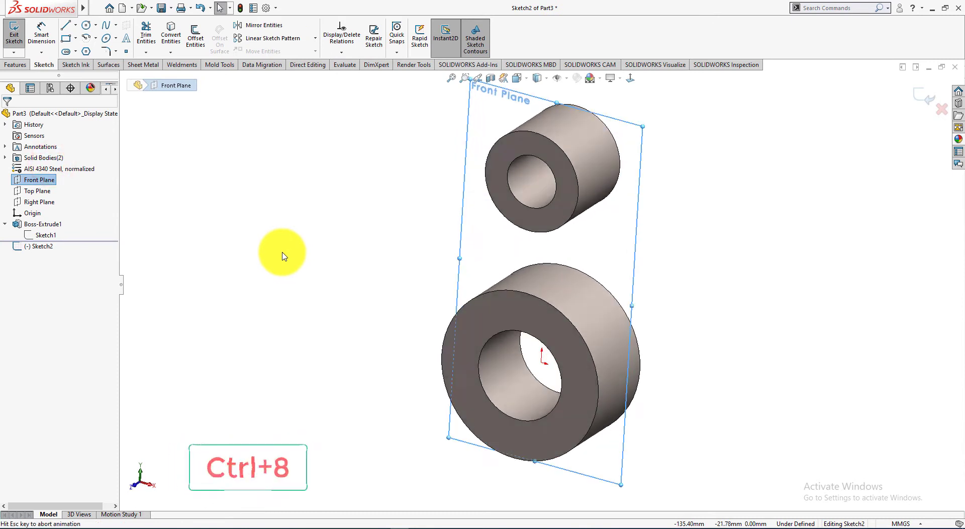
left_click(234, 241)
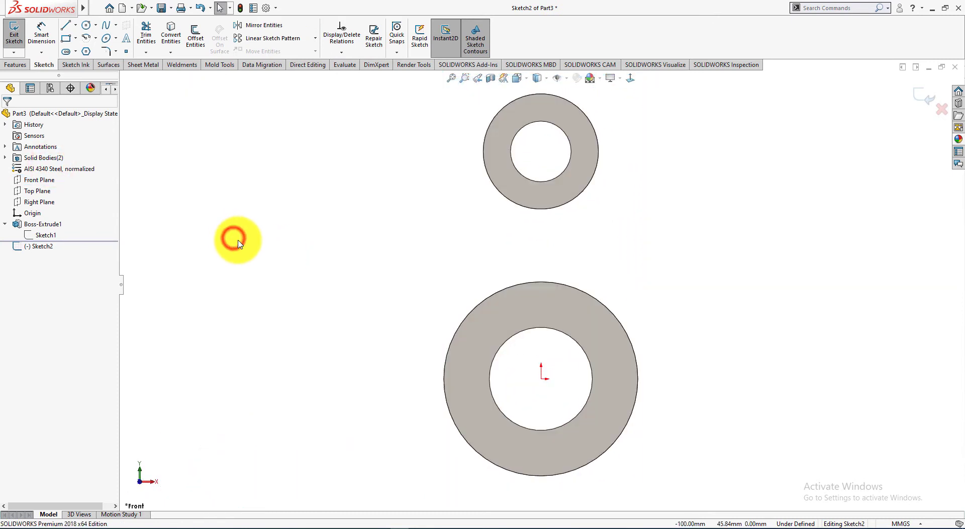
- Convert the outer circular edges of both rings into sketch entities in the web sketch
left_click(476, 308)
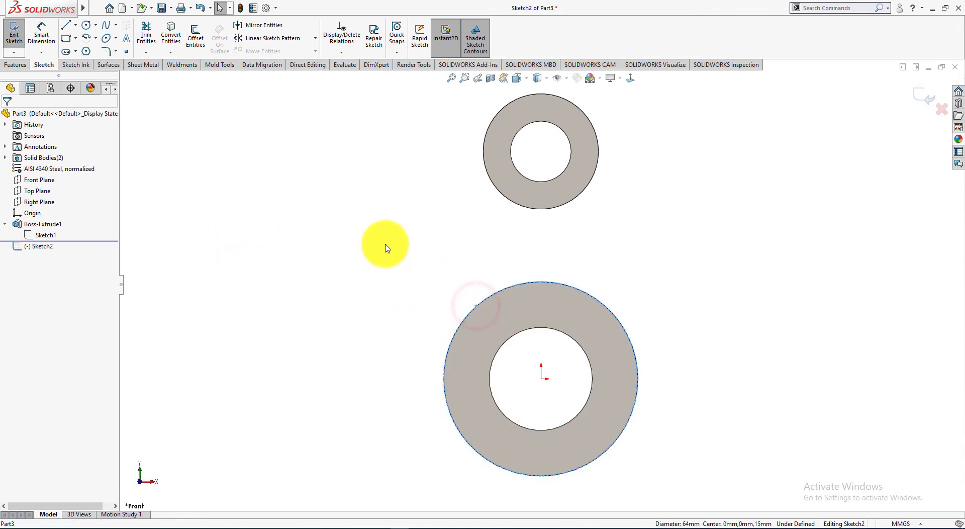
left_click(506, 198, "ctrl")
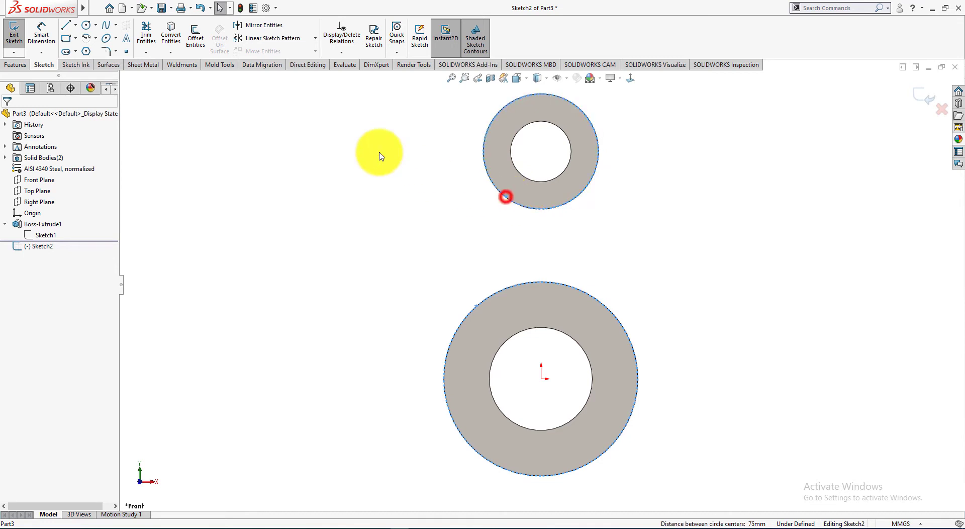
left_click(171, 32)
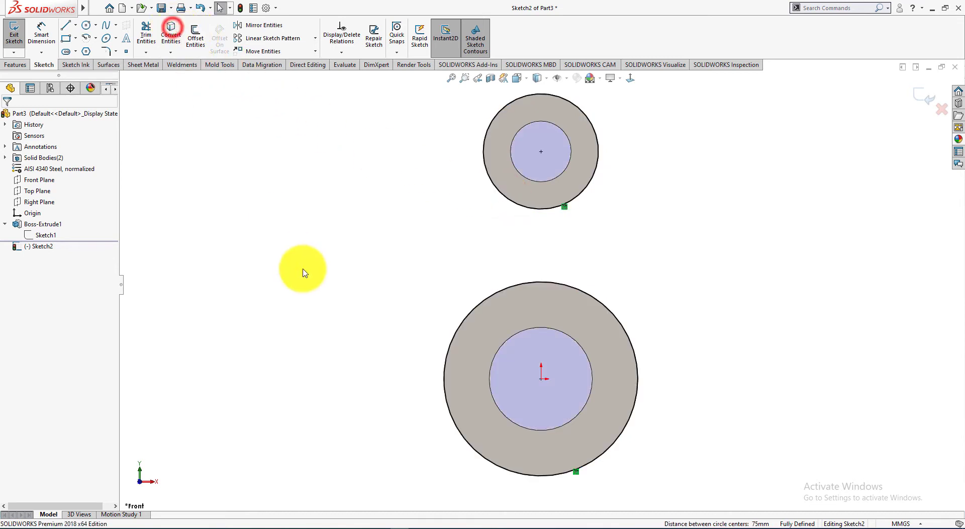
left_click(306, 277)
- Check the web's side arcs in the reference drawing and sketch one circle on each side of the rings, about 66 mm and 74 mm in diameter
key("alt+Tab")
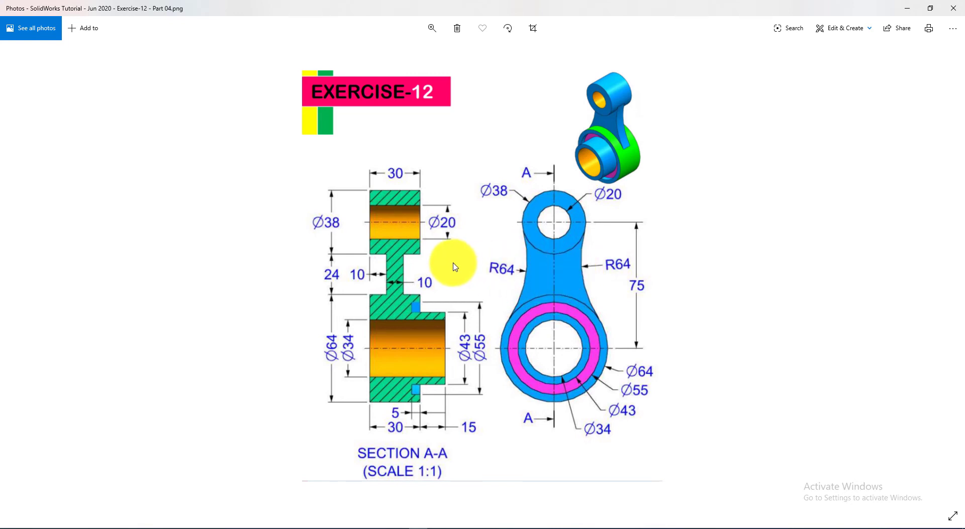
key("alt+Tab")
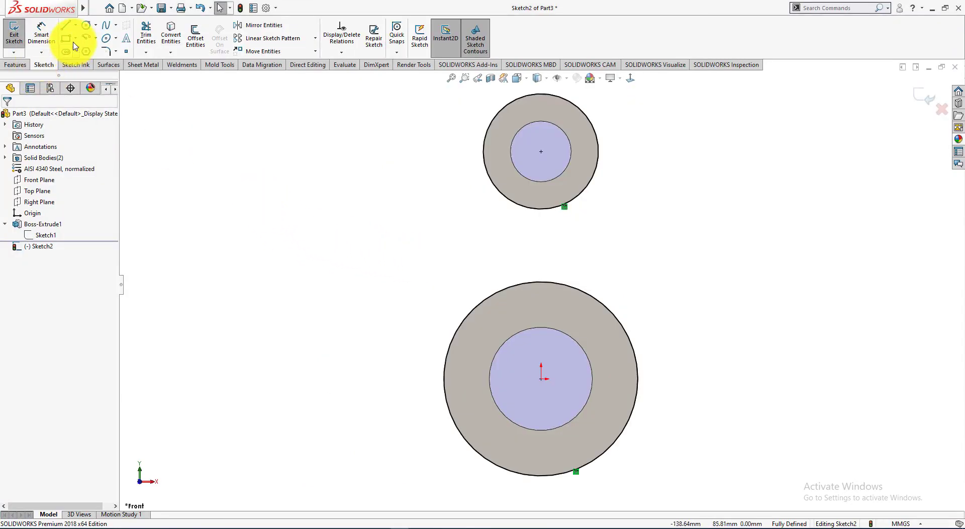
left_click(86, 25)
left_click(250, 257)
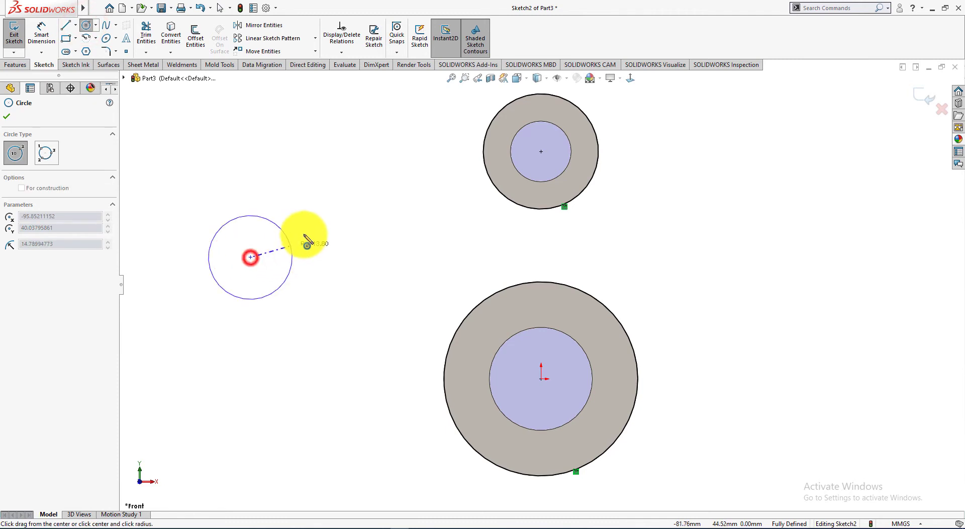
left_click(338, 211)
left_click(833, 253)
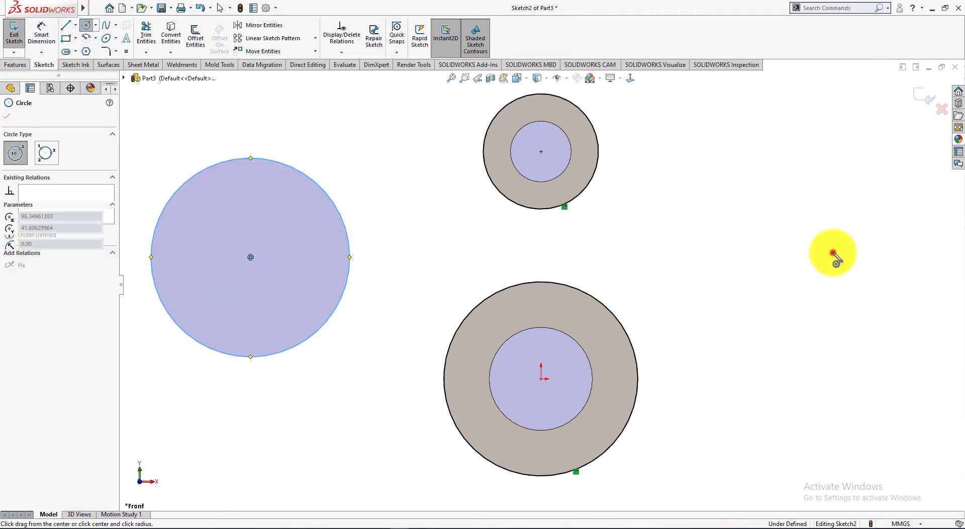
left_click(722, 229)
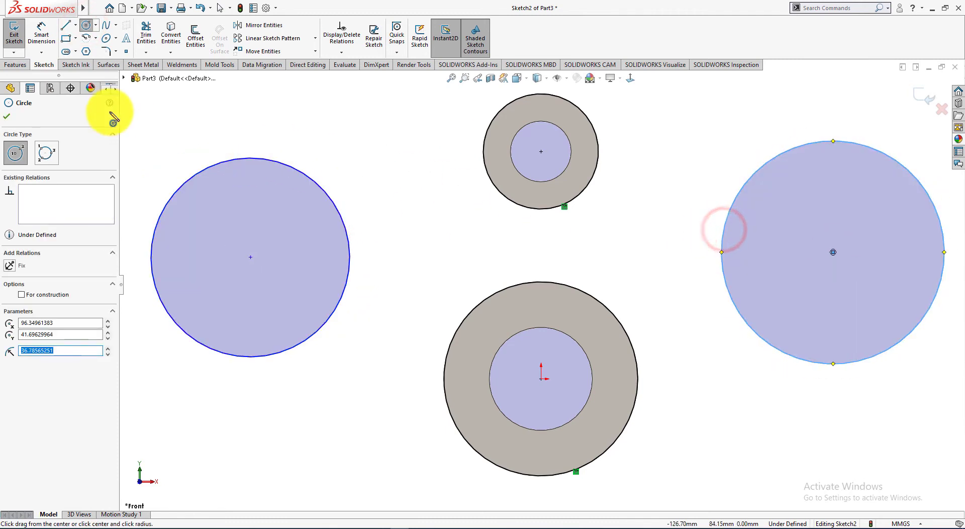
- Dimension the left side circle's diameter as 2*64 mm, taking the R64 radius from the reference drawing
left_click(41, 34)
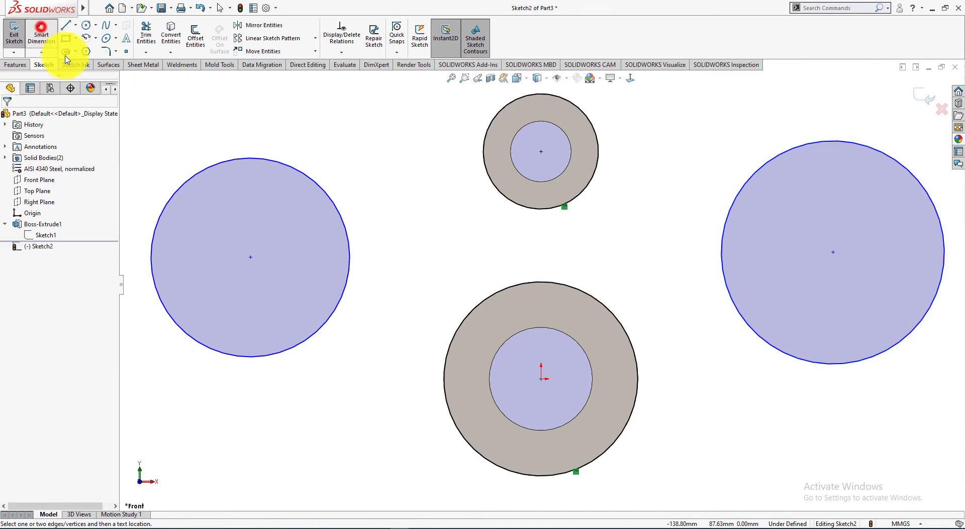
left_click(198, 343)
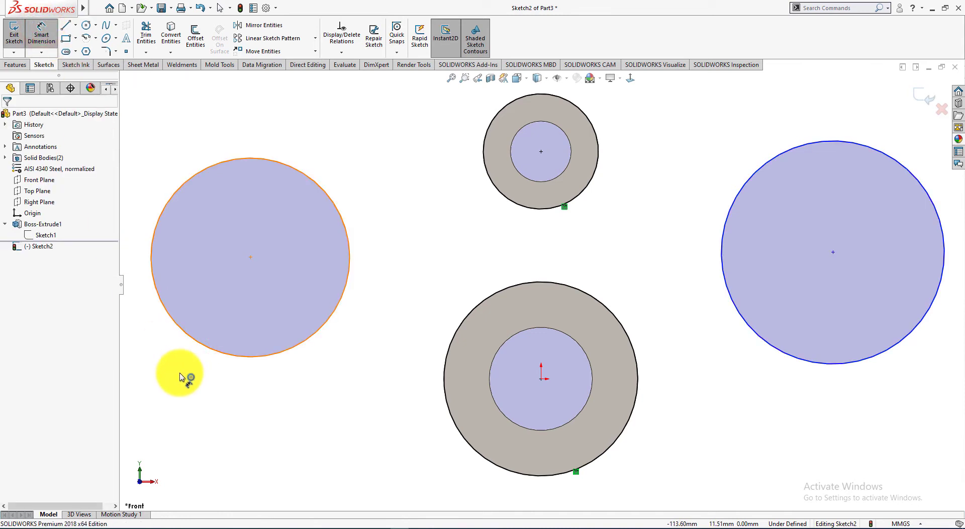
left_click(209, 384)
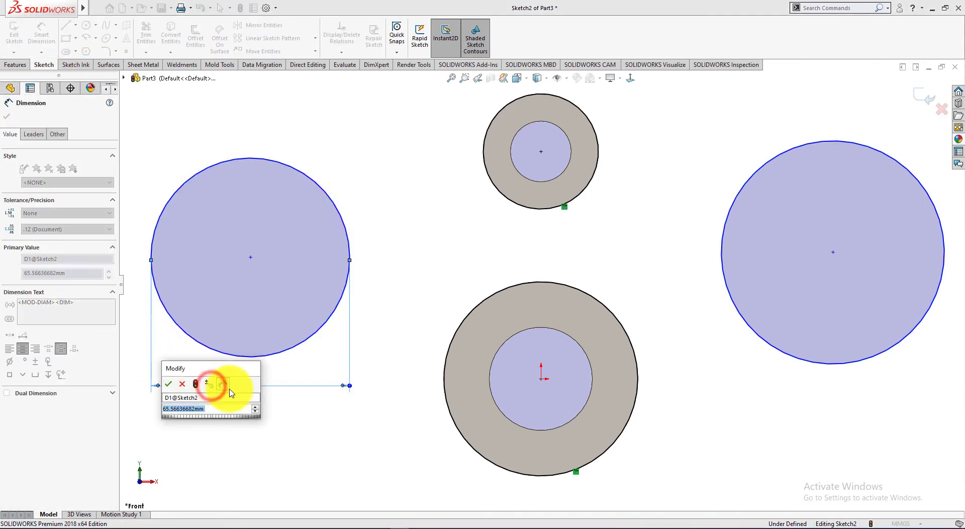
key("alt+Tab")
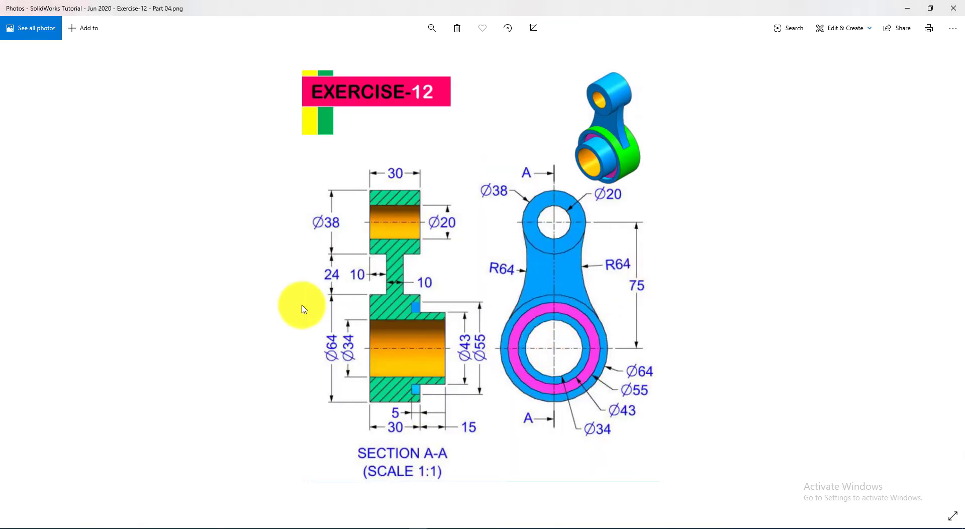
key("alt+Tab")
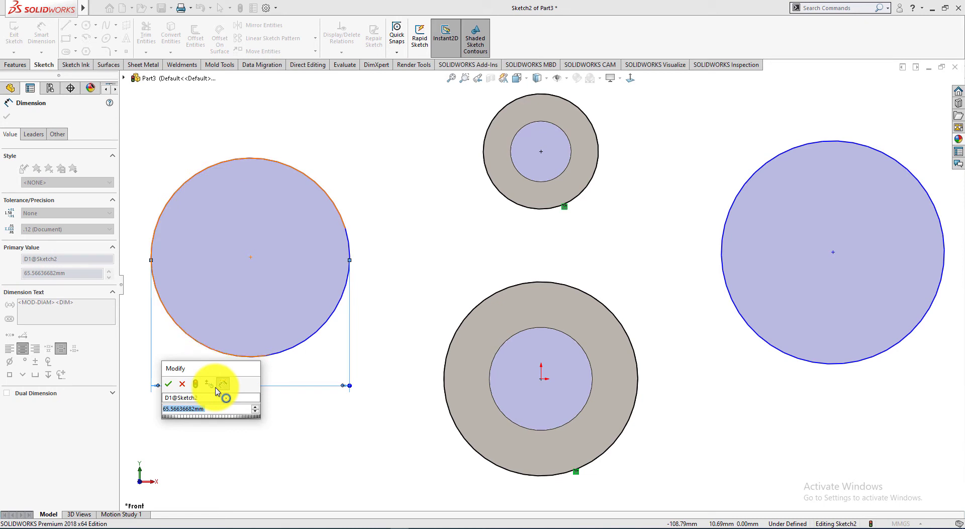
type("=")
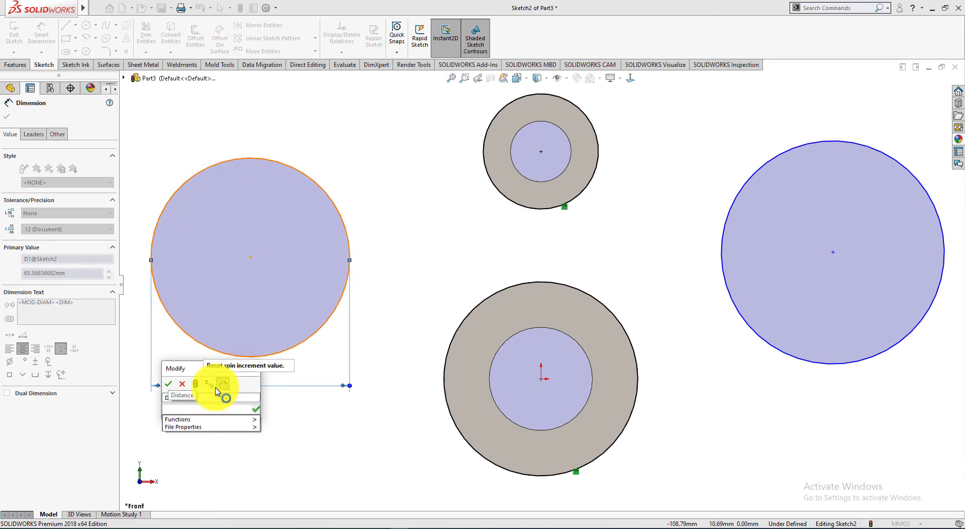
type("2*64")
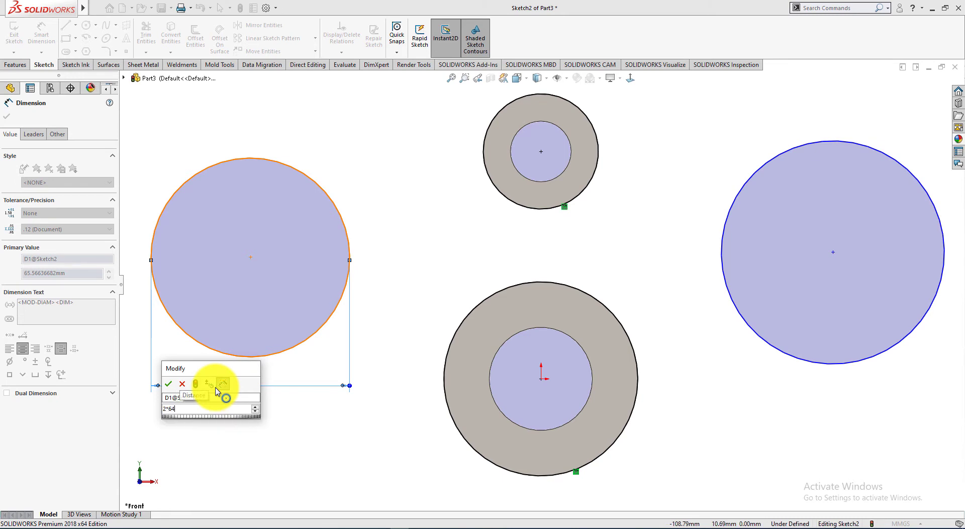
key("Return")
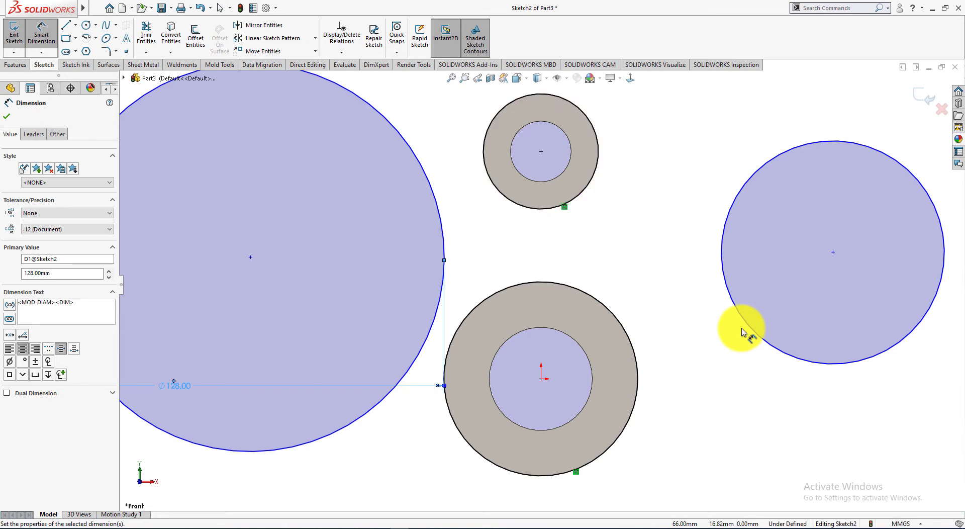
- Dimension the right side circle's diameter as 2*64 mm and finish dimensioning
left_click(746, 325)
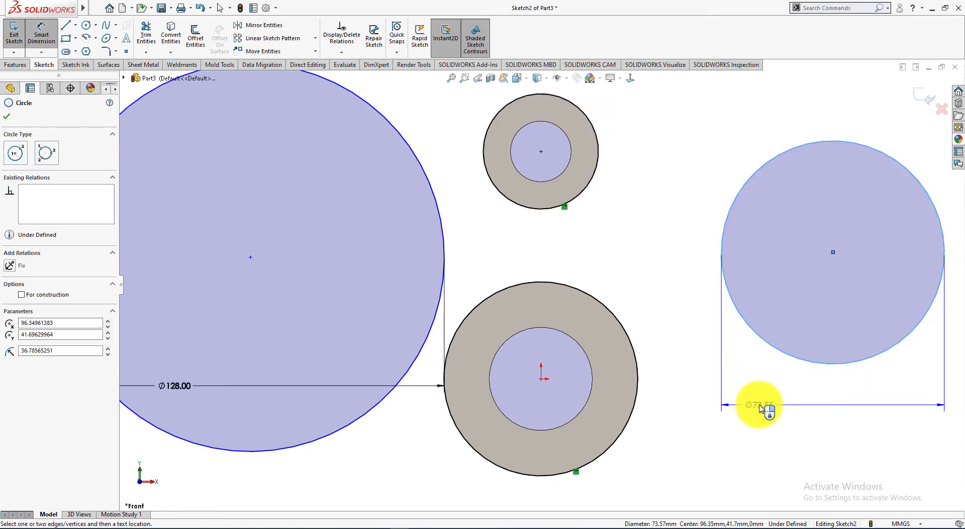
left_click(758, 405)
type("2*64")
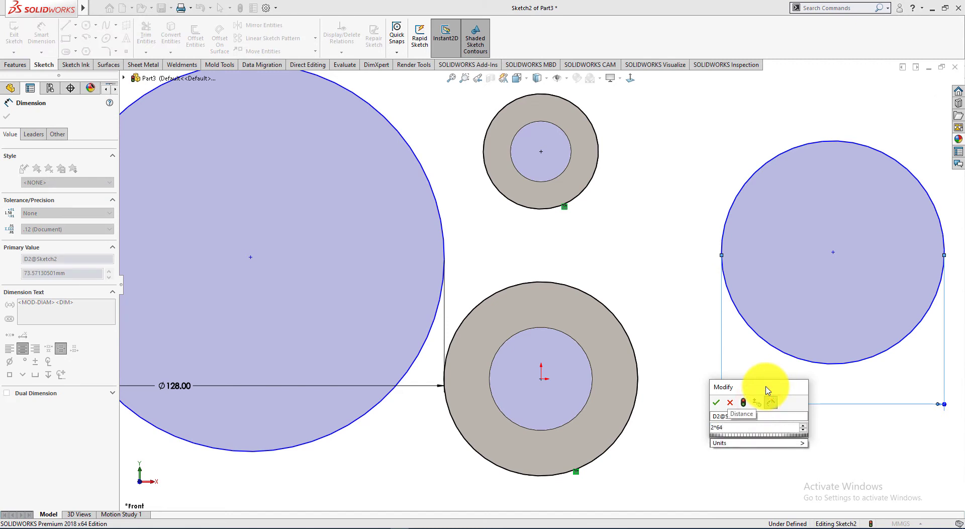
key("Return")
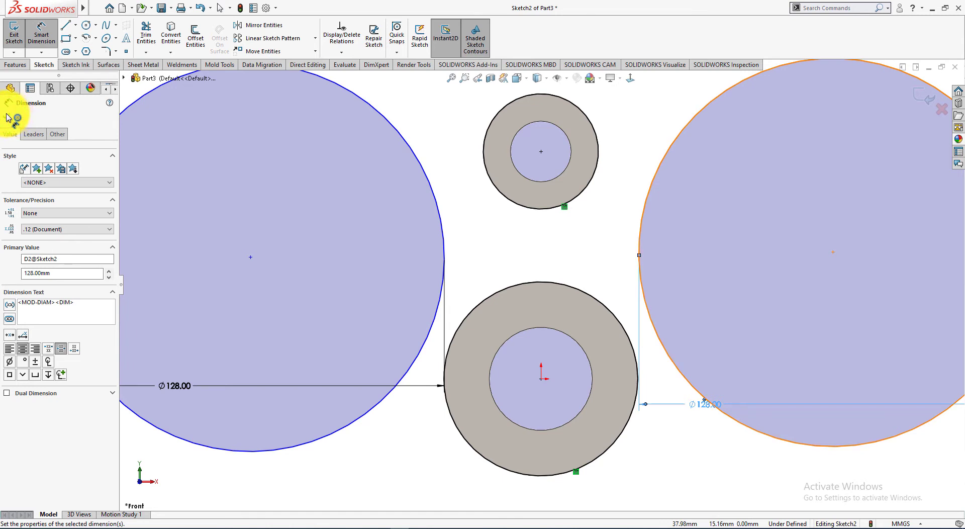
left_click(7, 117)
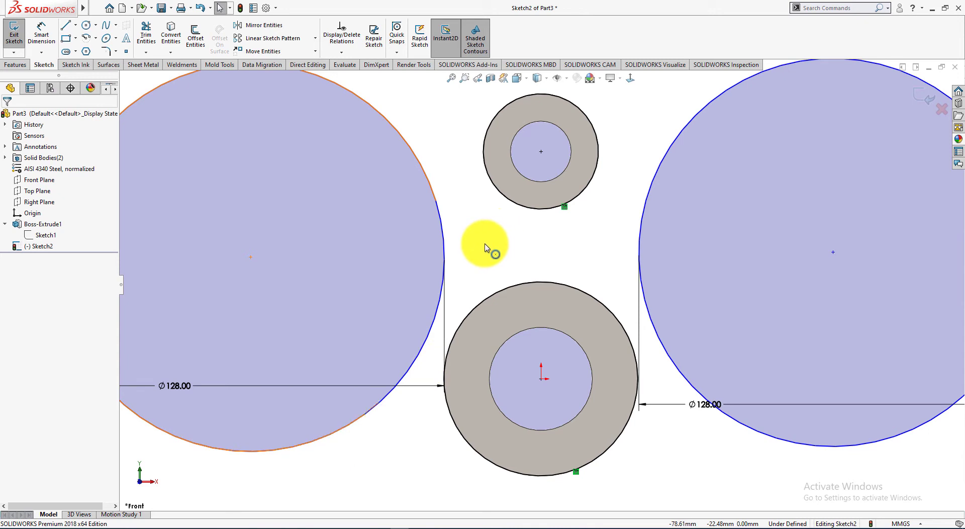
- Add a tangent relation between the left side circle and the upper ring's outer circle
left_click(493, 189)
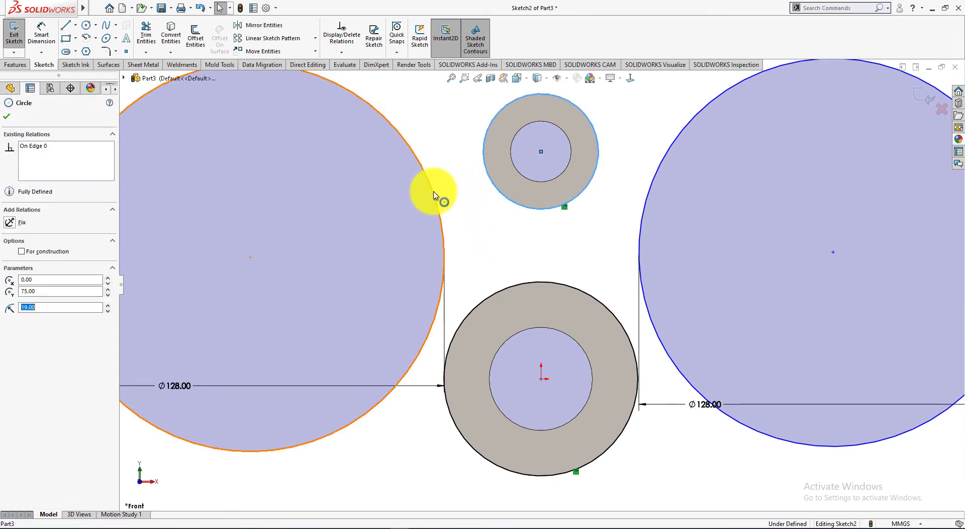
left_click(432, 192)
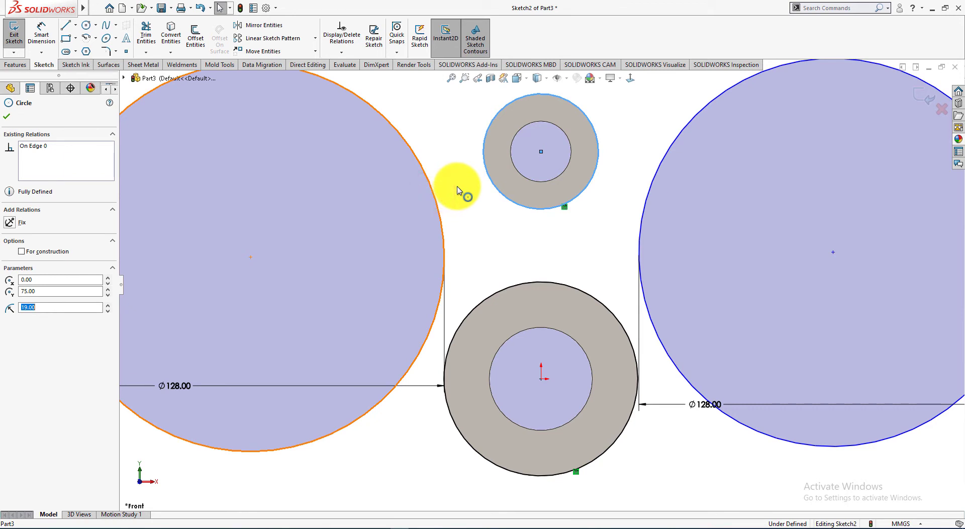
left_click(458, 190, "ctrl")
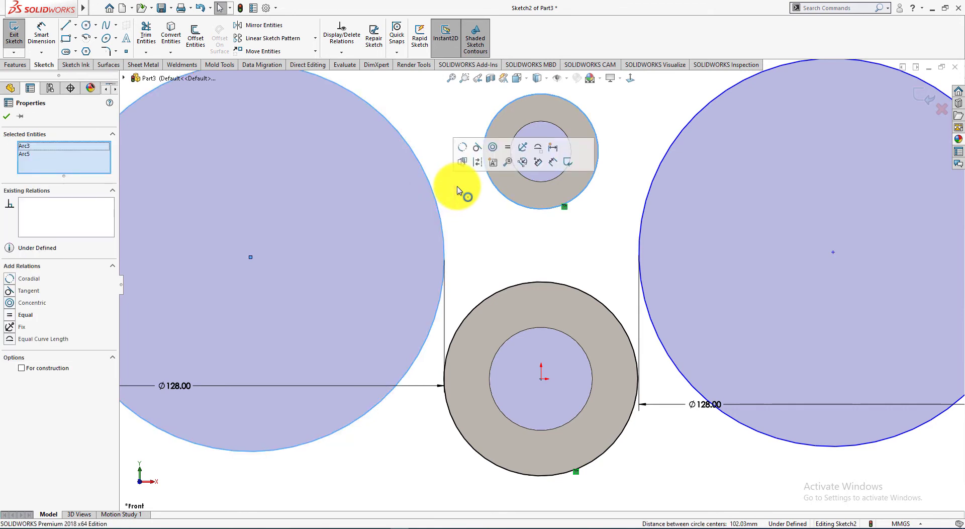
left_click(477, 151)
left_click(560, 235)
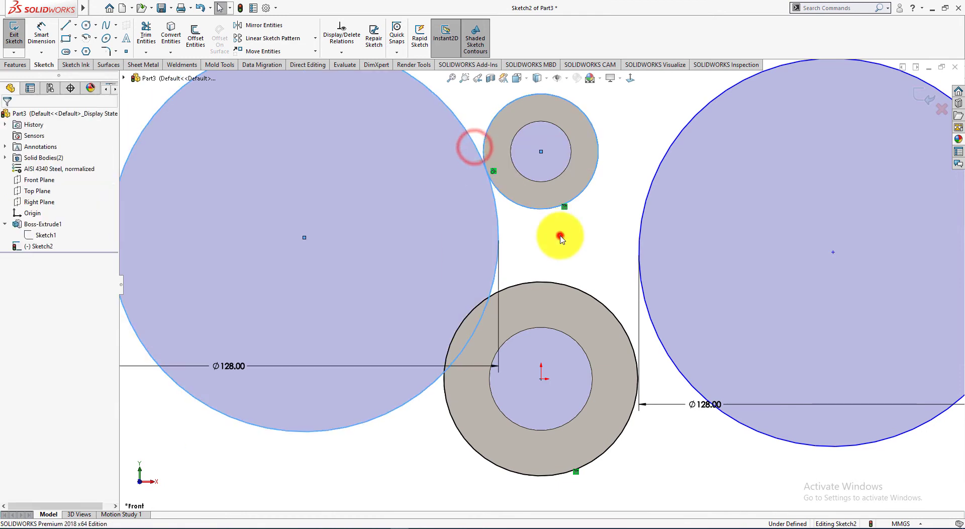
- Make the left side circle tangent to the lower ring's outer circle
left_click(450, 415)
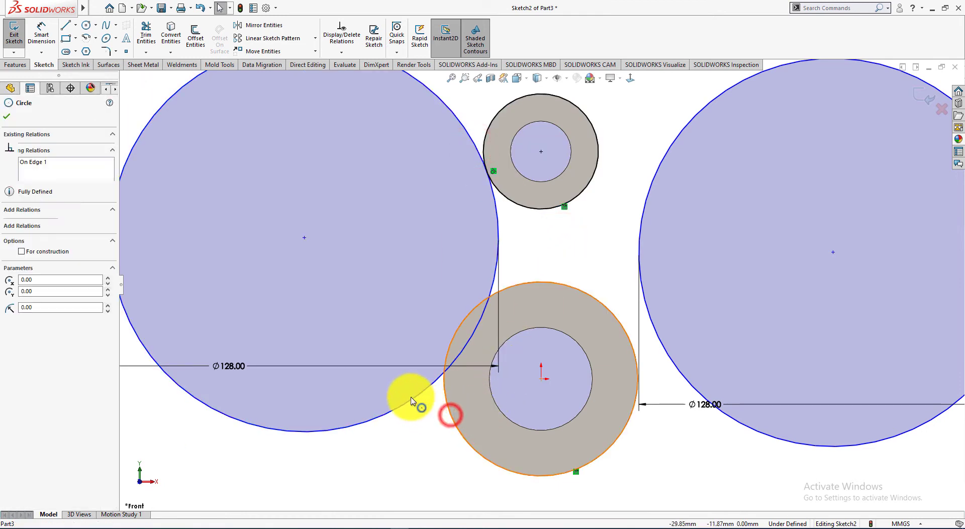
left_click(413, 399)
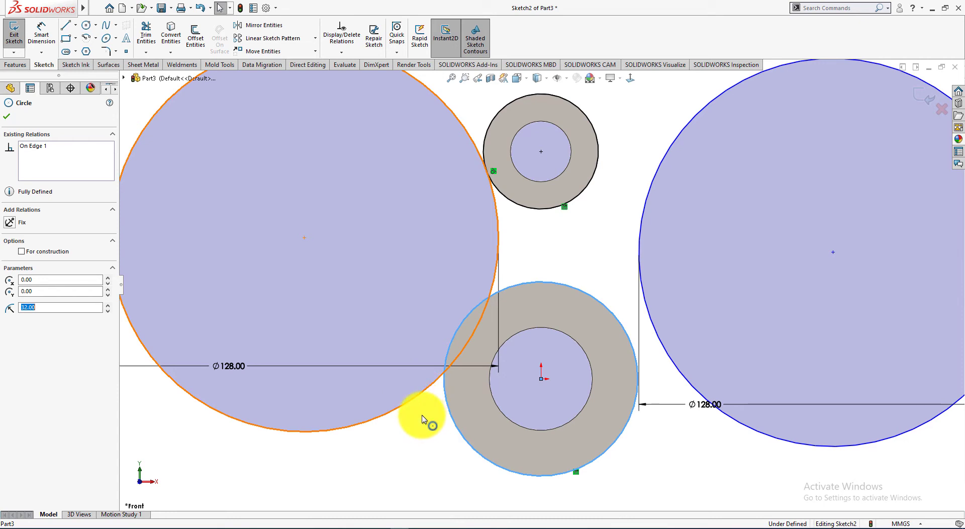
left_click(423, 417, "ctrl")
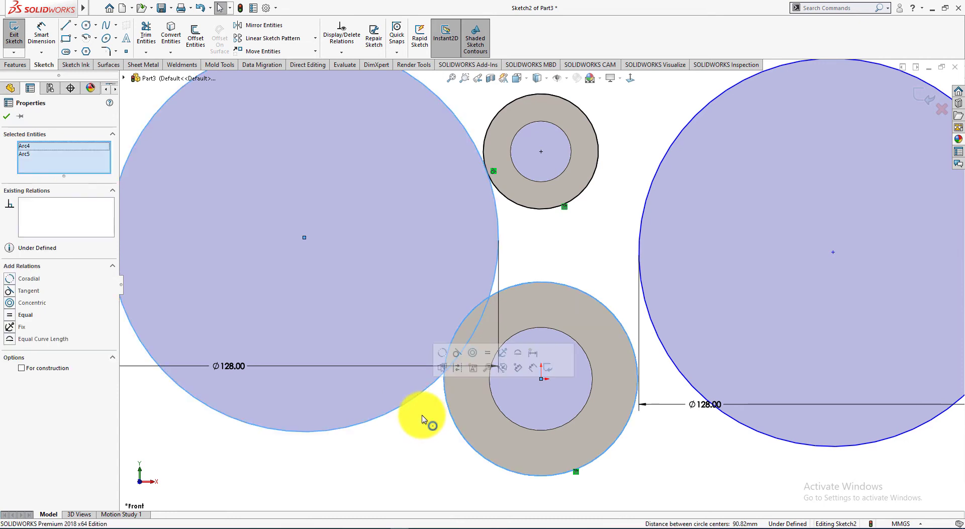
left_click(457, 353)
left_click(409, 478)
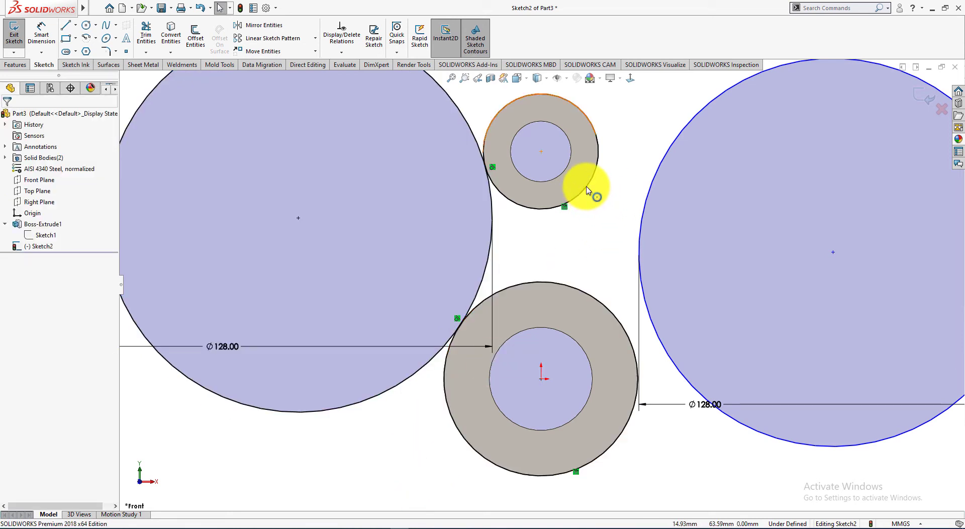
- Add a tangent relation between the right side circle and the upper ring's outer circle
left_click(586, 186)
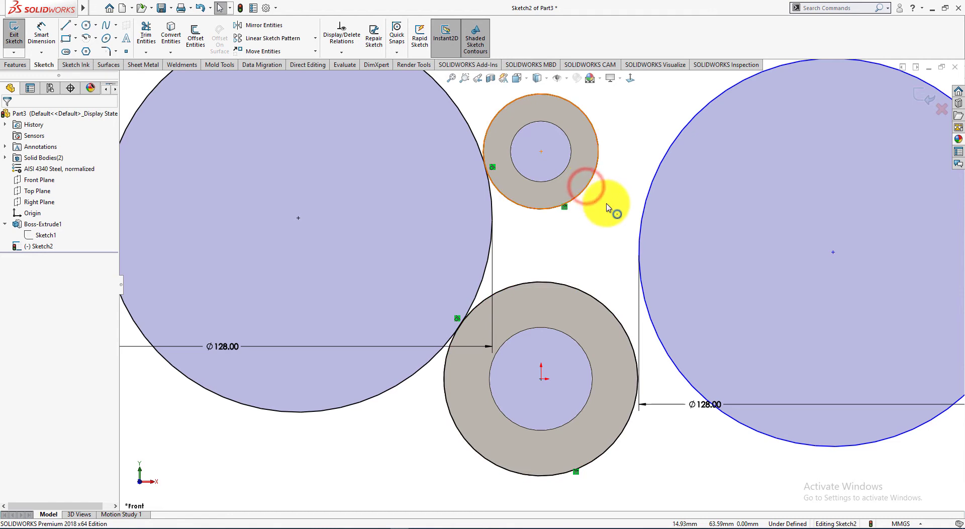
left_click(643, 209)
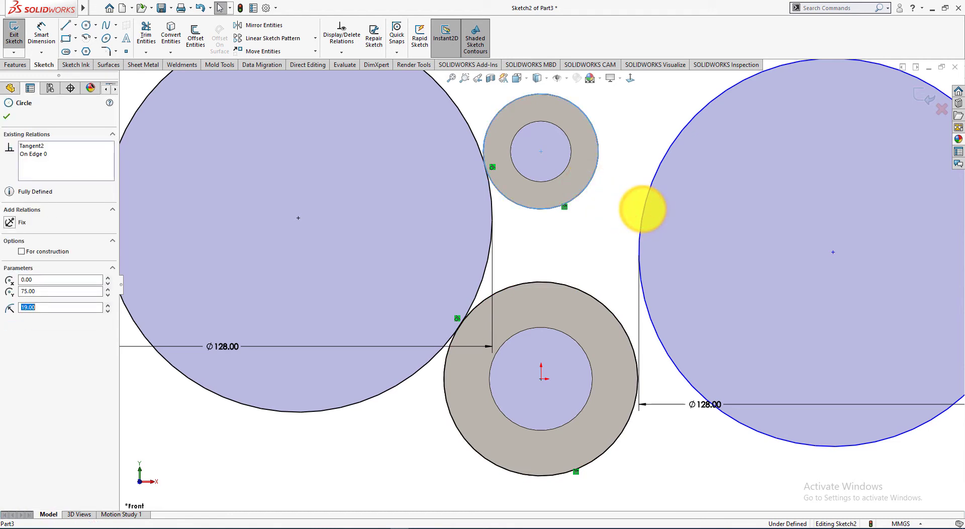
left_click(643, 209, "ctrl")
left_click(687, 165)
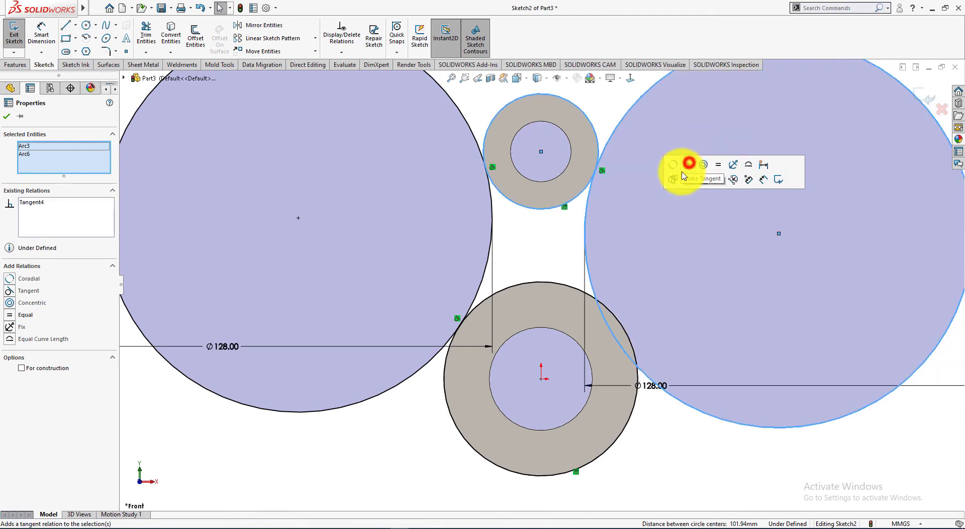
left_click(780, 477)
- Make the right side circle tangent to the lower ring's outer circle
left_click_drag(627, 424, 678, 399)
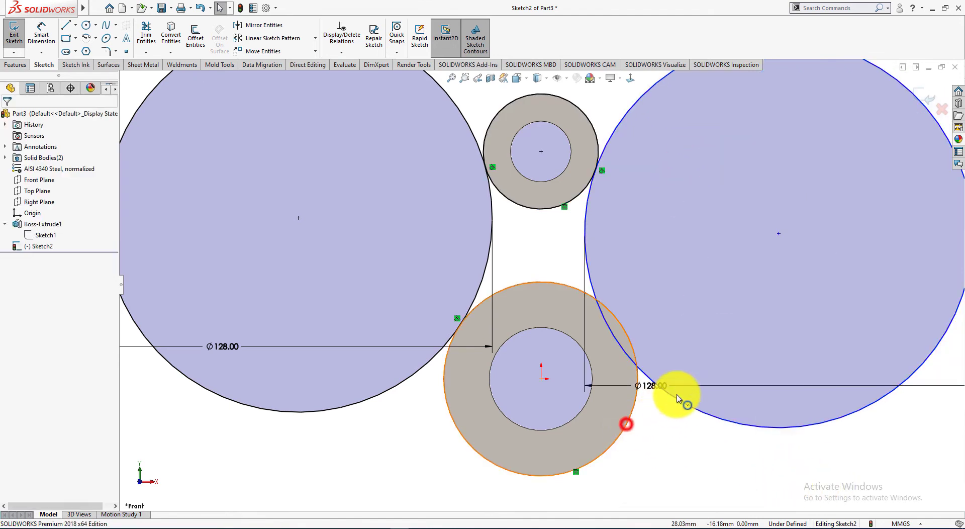
left_click(674, 398, "ctrl")
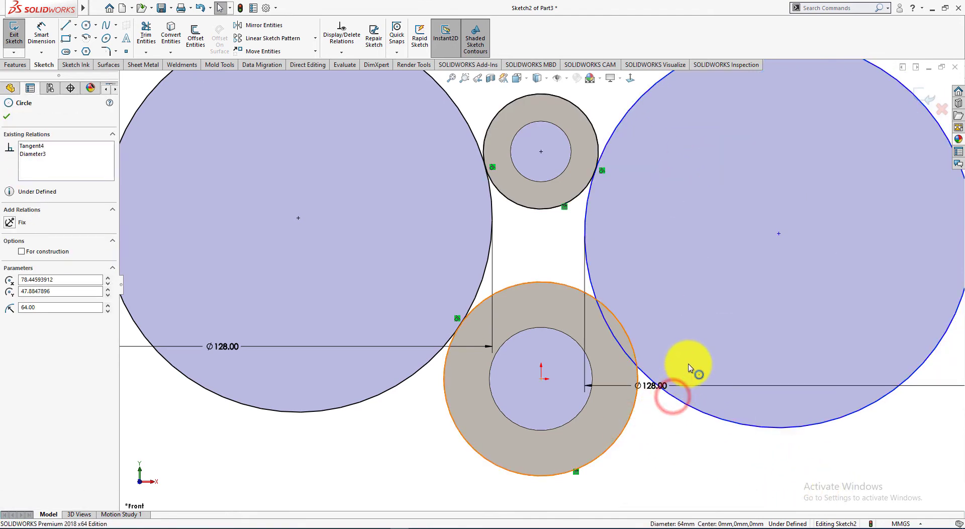
left_click(717, 352)
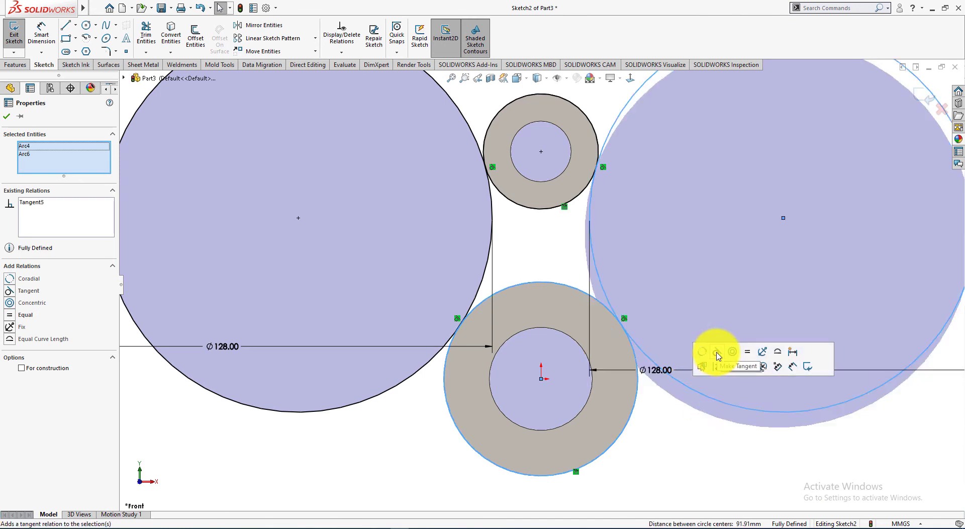
left_click(689, 471)
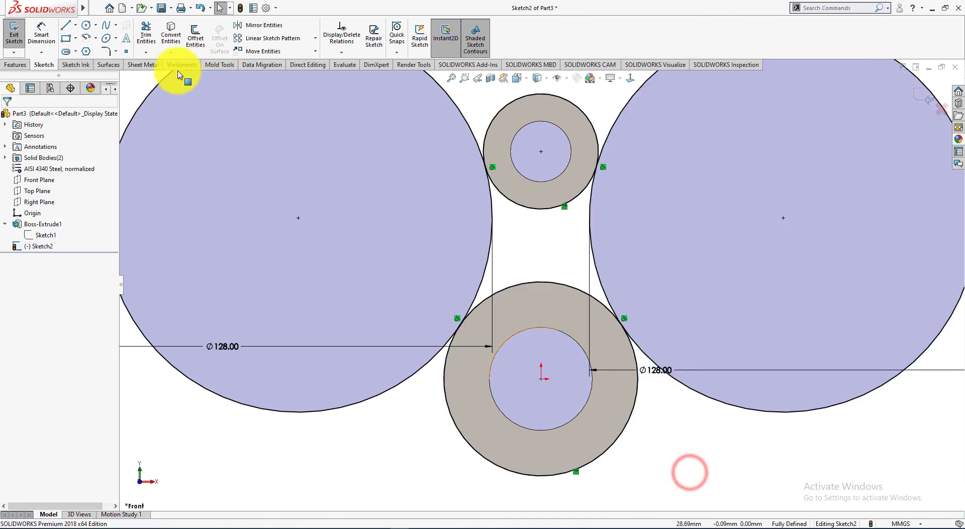
- Trim the two side circles and both converted boss circles, leaving only the closed web outline between the bosses
left_click(148, 27)
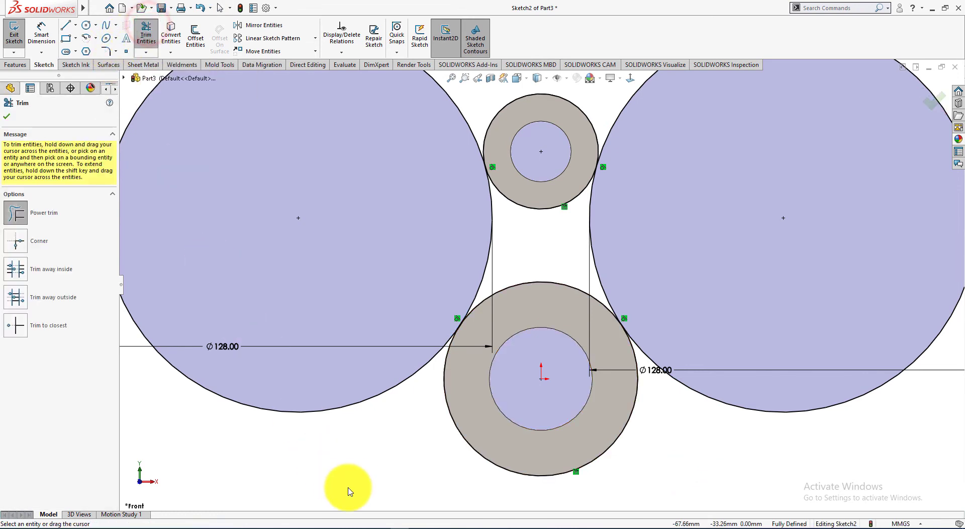
left_click_drag(367, 436, 378, 396)
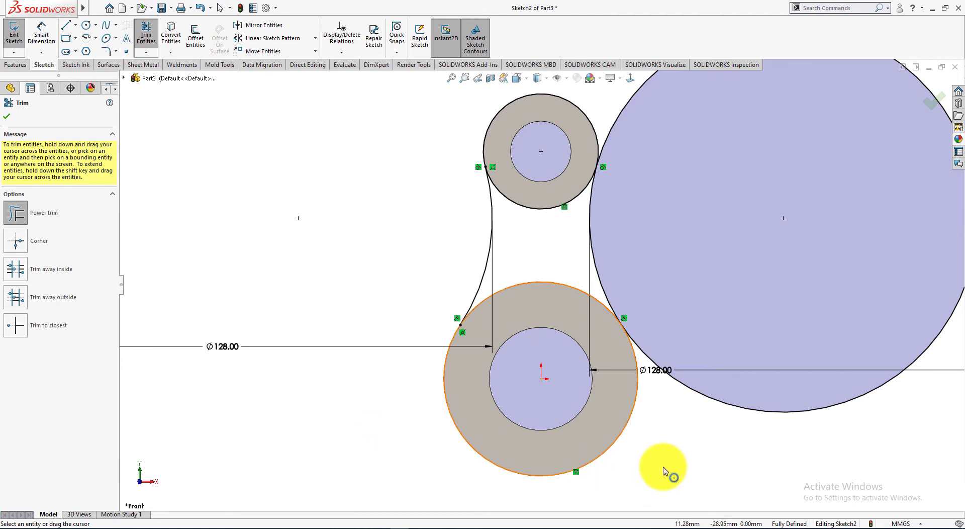
left_click_drag(663, 461, 693, 384)
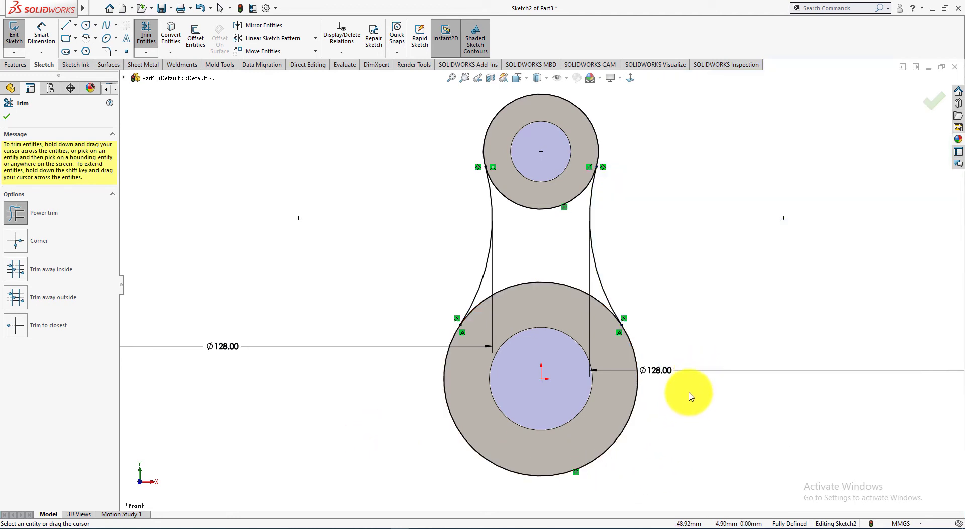
mouse_move(661, 338)
left_mouse_down()
mouse_move(624, 352)
mouse_move(657, 330)
left_mouse_up()
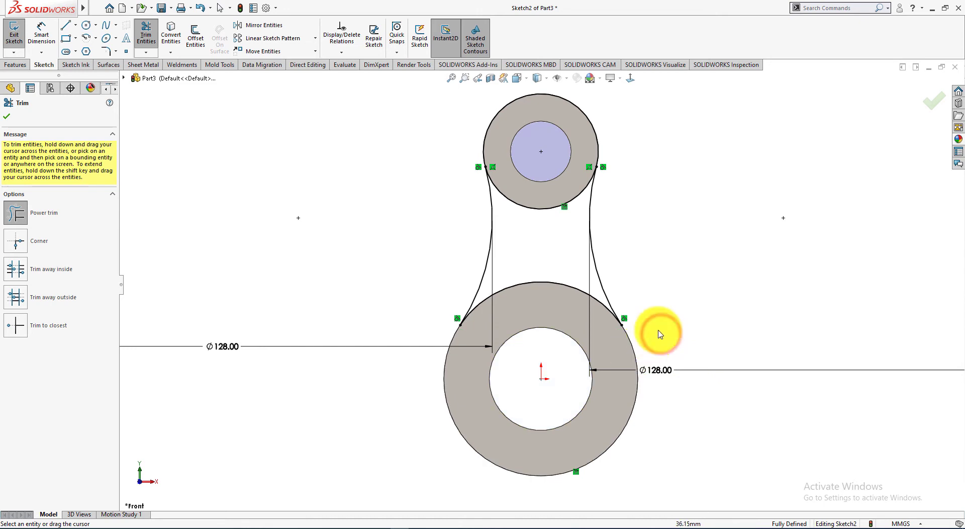
mouse_move(698, 156)
middle_mouse_down()
mouse_move(683, 161)
mouse_move(683, 141)
mouse_move(643, 184)
mouse_move(654, 180)
middle_mouse_up()
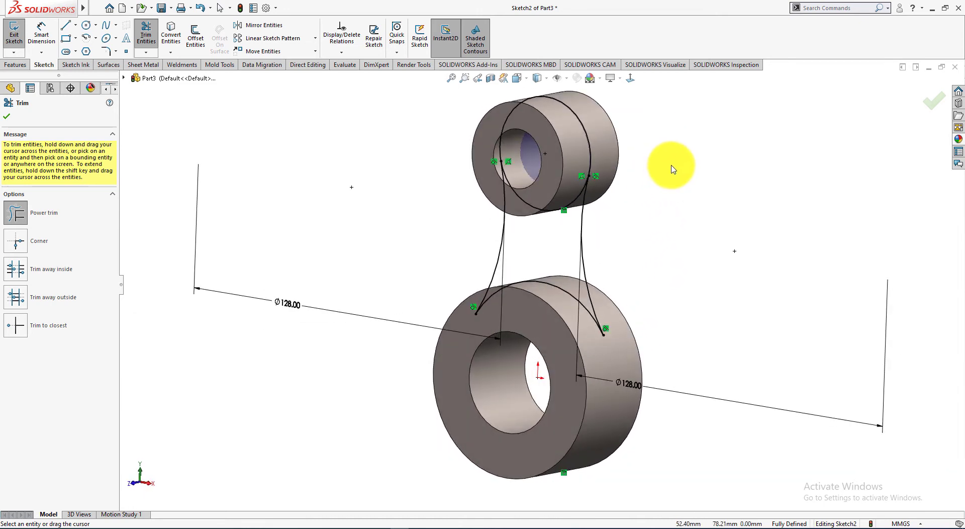
mouse_move(671, 160)
left_mouse_down()
mouse_move(594, 155)
mouse_move(653, 196)
left_mouse_up()
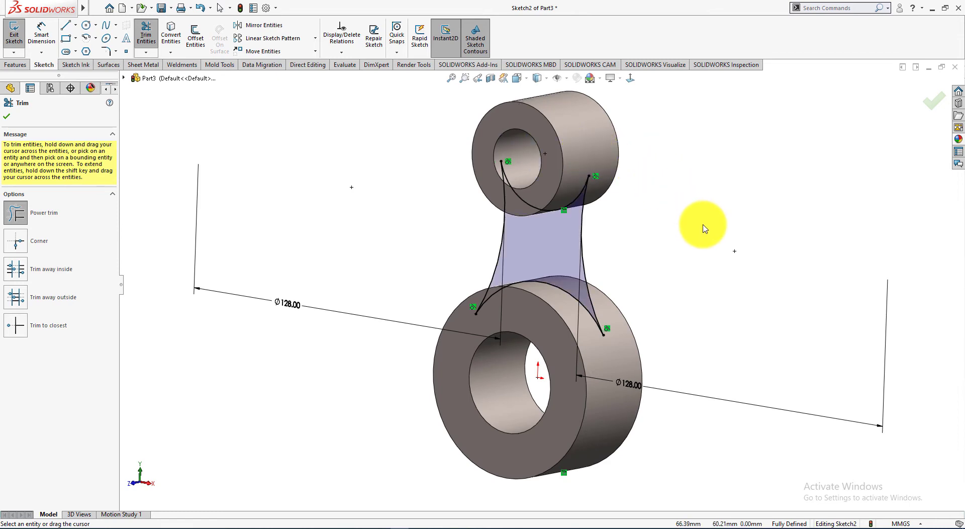
- Check the web thickness in the reference drawing and set up a boss extrusion of the web profile with a depth of 10 mm
mouse_move(704, 229)
middle_mouse_down()
mouse_move(771, 149)
mouse_move(711, 244)
mouse_move(653, 248)
mouse_move(748, 239)
mouse_move(771, 217)
mouse_move(776, 228)
mouse_move(709, 262)
mouse_move(724, 266)
middle_mouse_up()
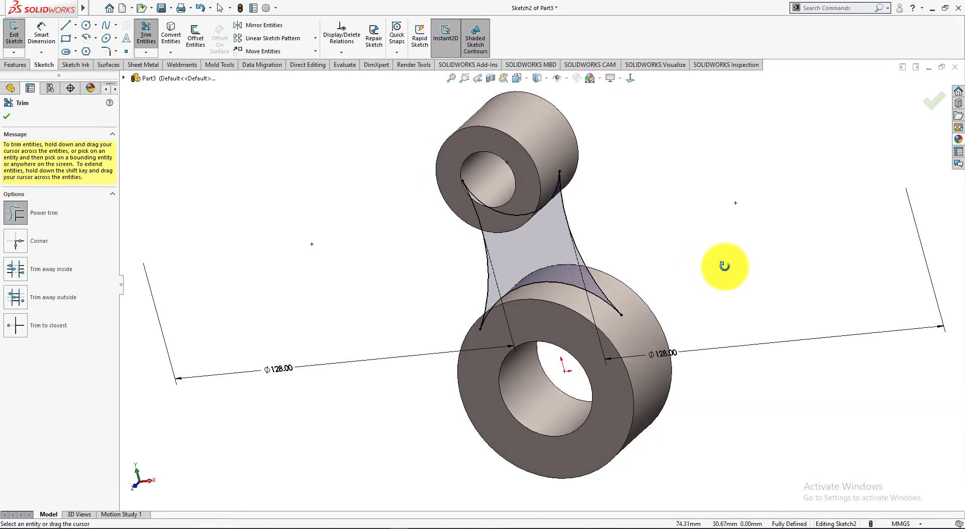
key("alt+Tab")
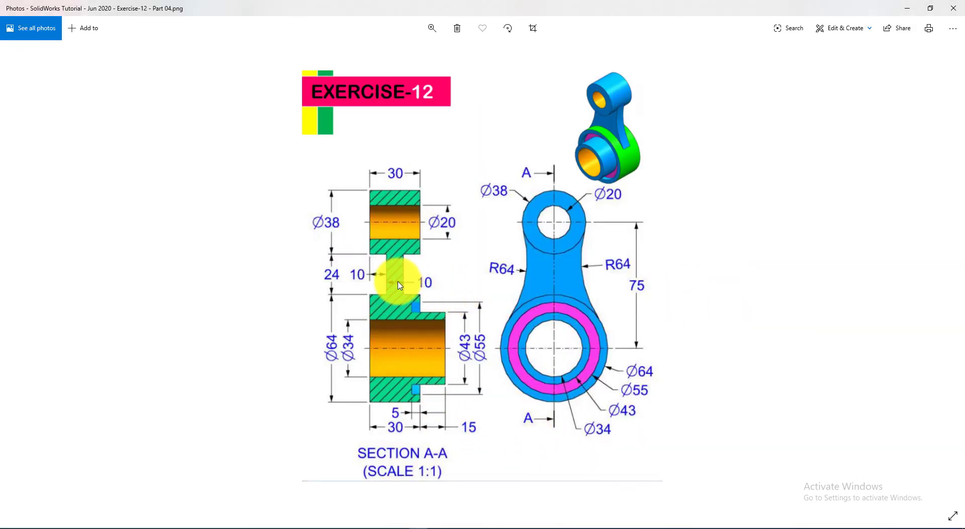
key("alt+Tab")
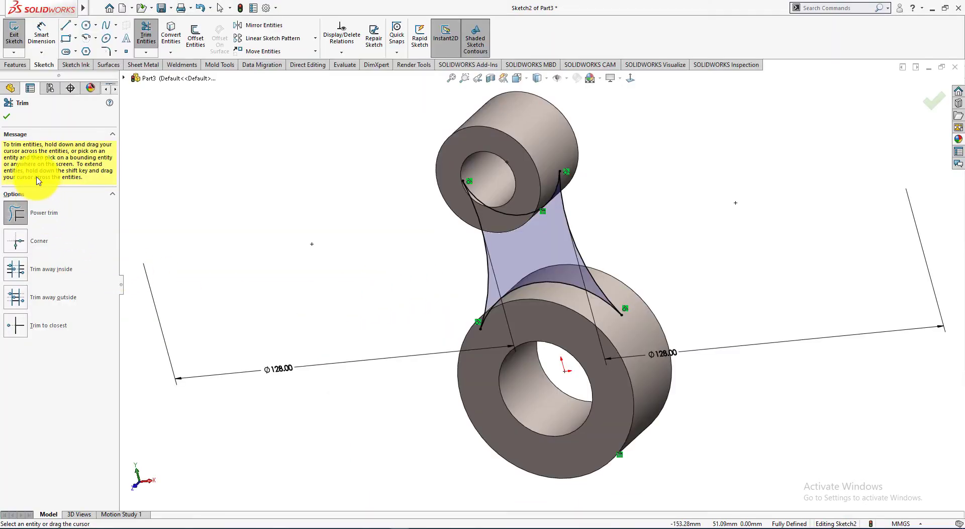
left_click(15, 65)
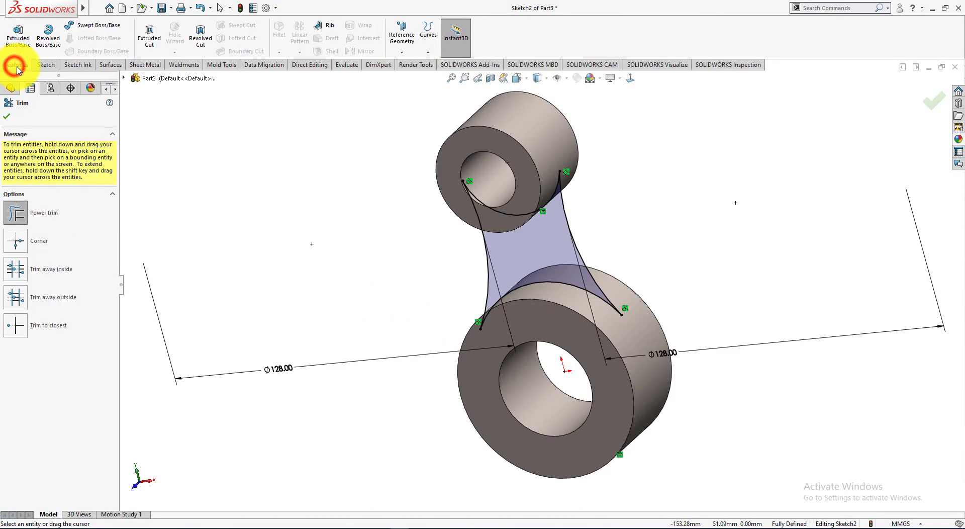
left_click(18, 35)
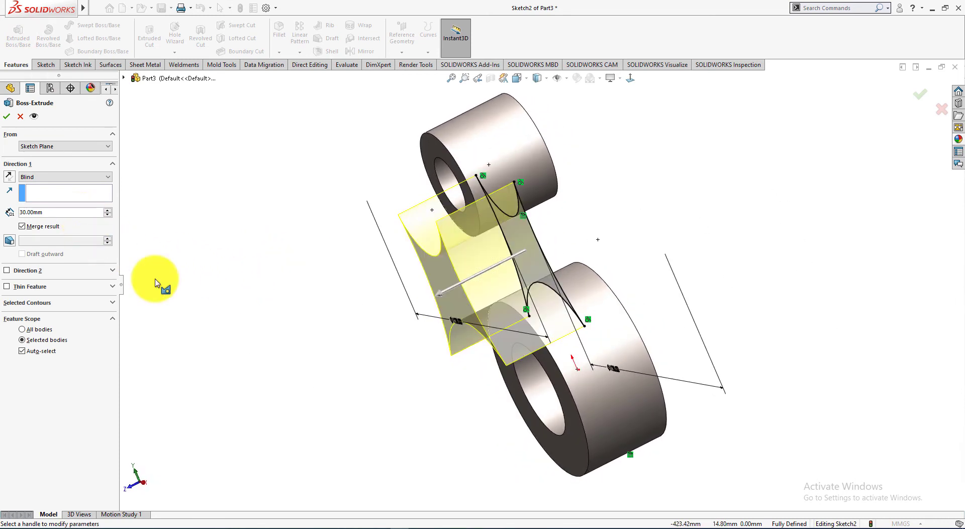
key("alt+Tab")
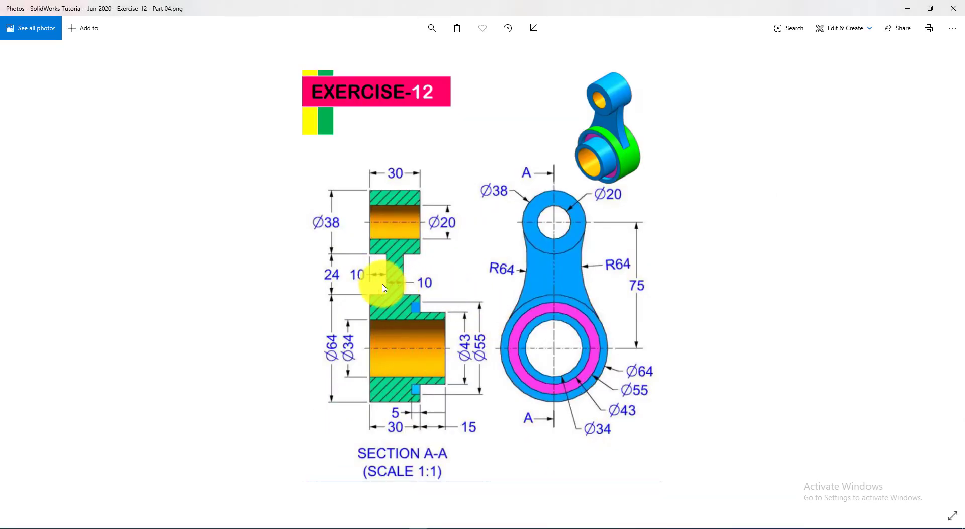
key("alt+Tab")
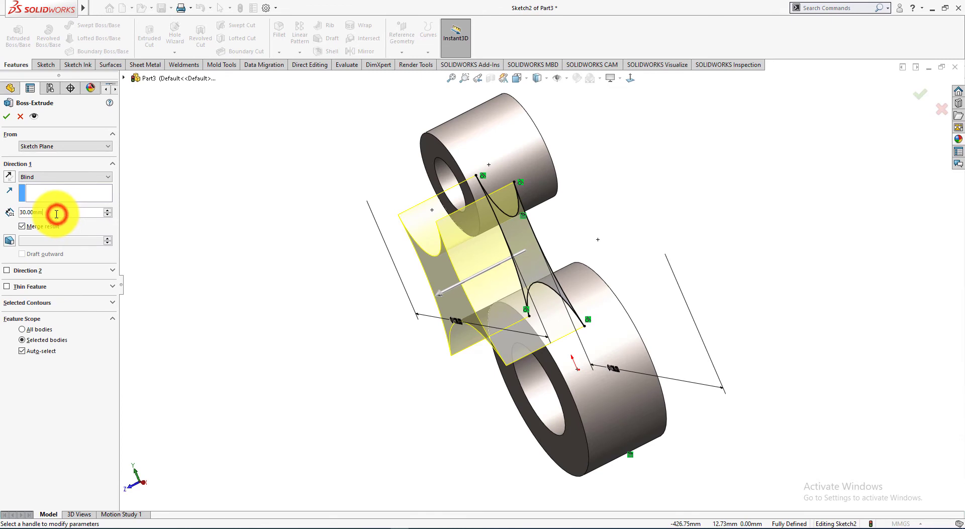
left_click_drag(56, 214, 2, 213)
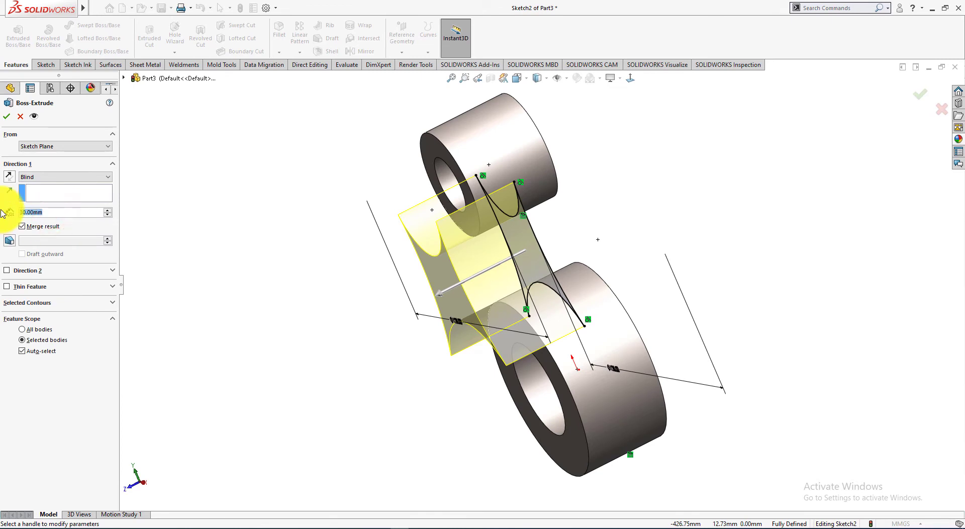
type("10")
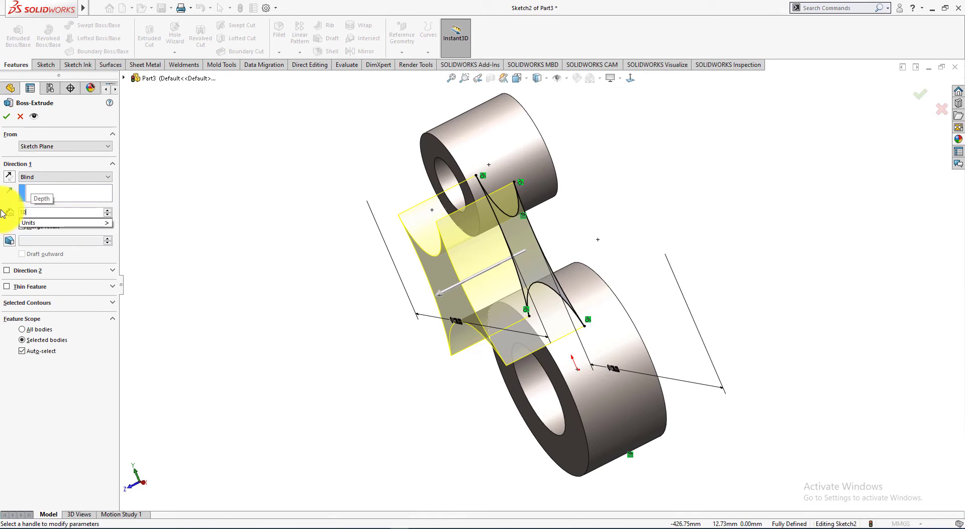
- Set the web extrusion's end condition to Mid Plane and create the feature
left_click(60, 176)
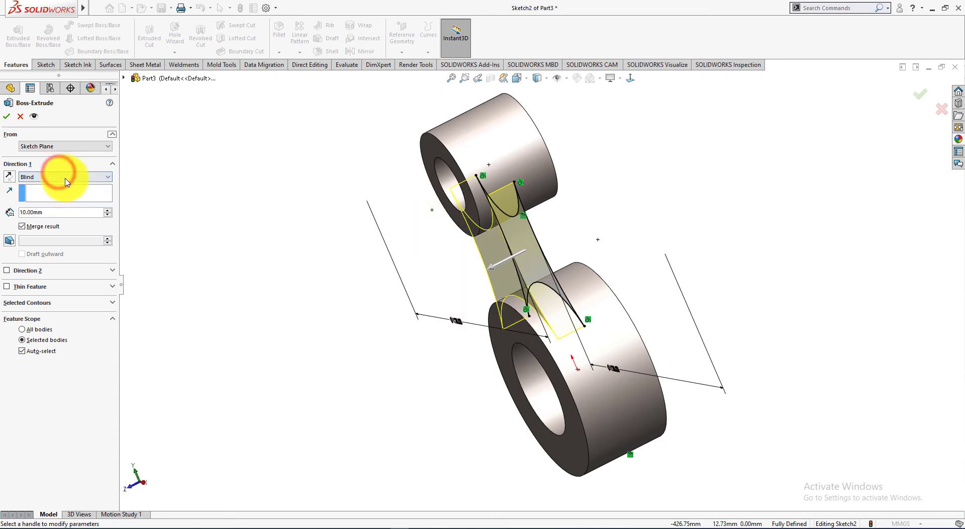
left_click(66, 177)
left_click(56, 218)
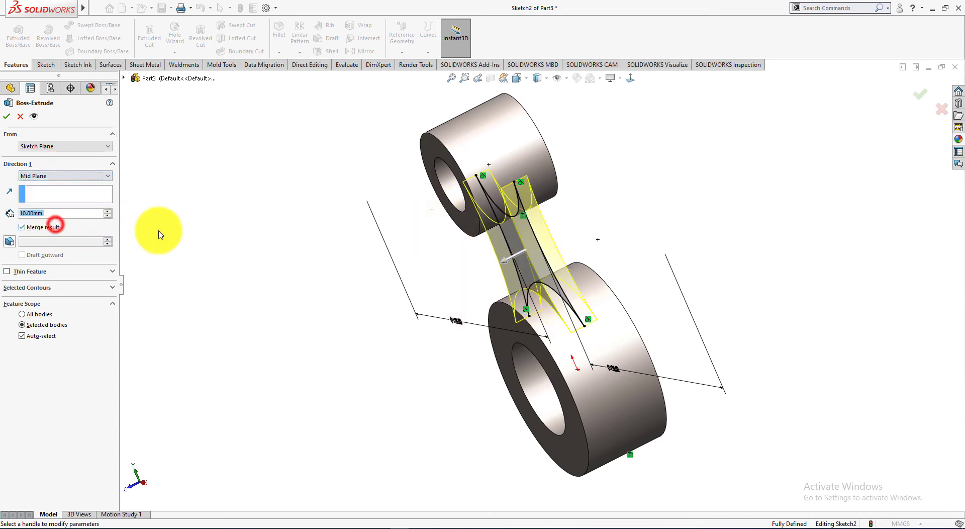
middle_click_drag(233, 241, 372, 215)
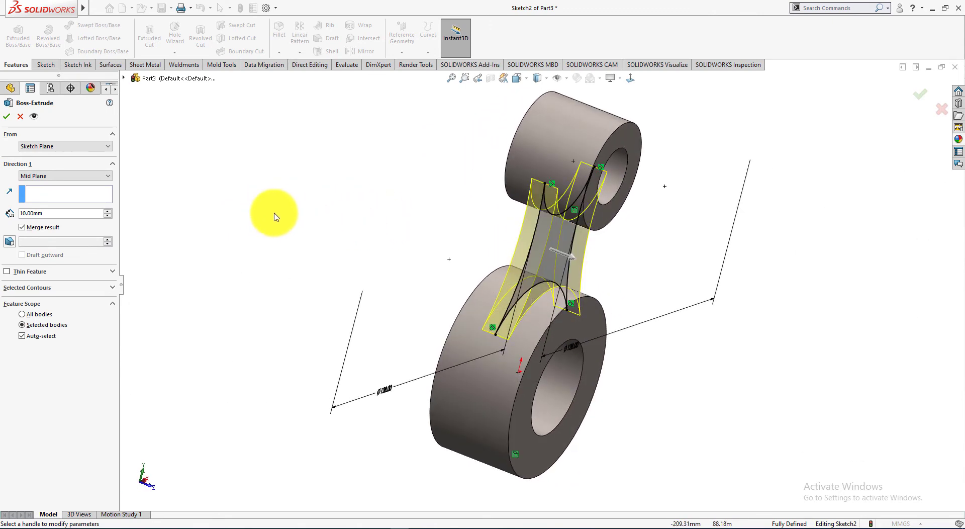
left_click(7, 120)
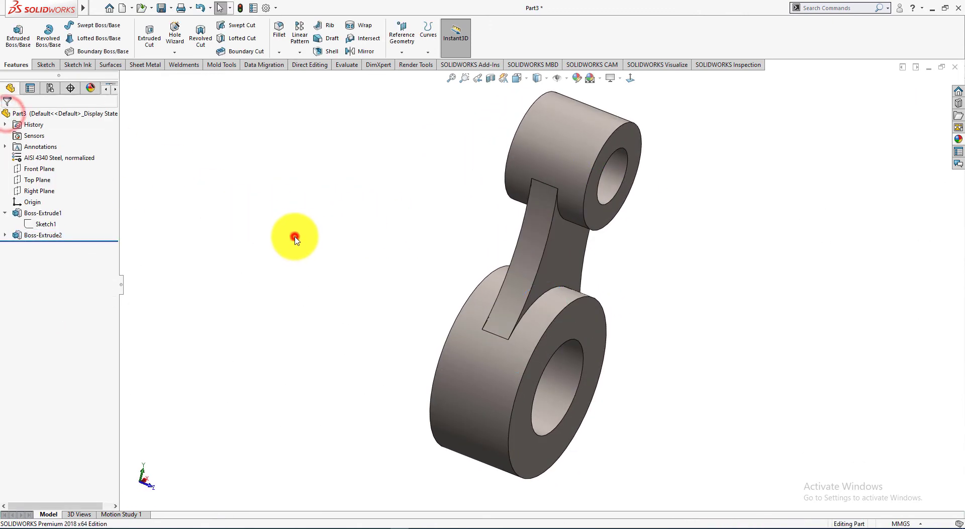
- Inspect the part in isometric view and examine the lower boss's collar and groove dimensions in the reference drawing
middle_click_drag(291, 237, 215, 164)
middle_click_drag(177, 248, 201, 237)
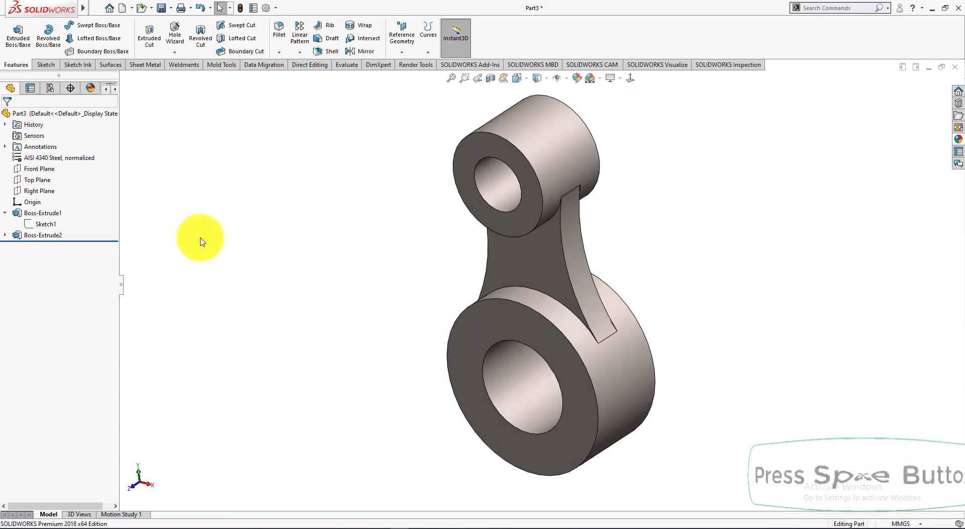
key("space")
left_click(86, 39)
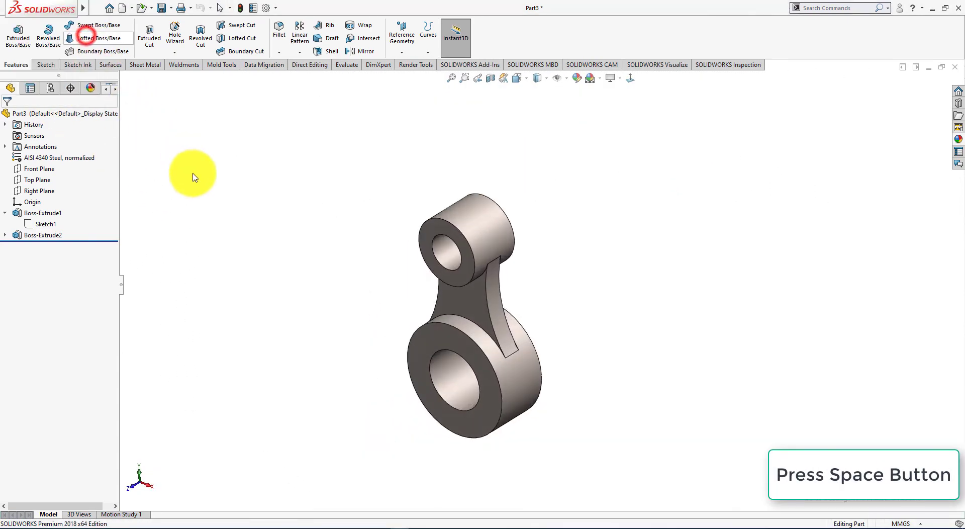
key("alt+Tab")
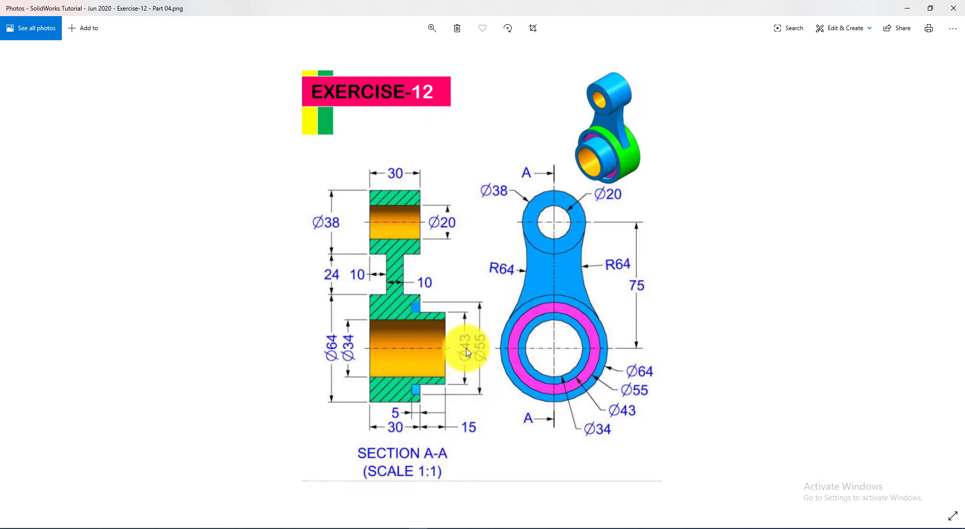
key("alt+Tab")
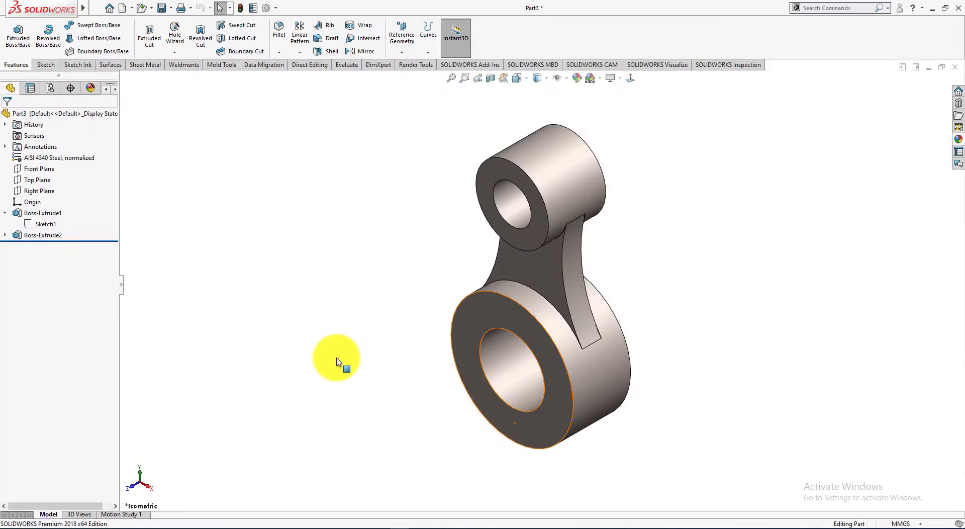
key("alt+Tab")
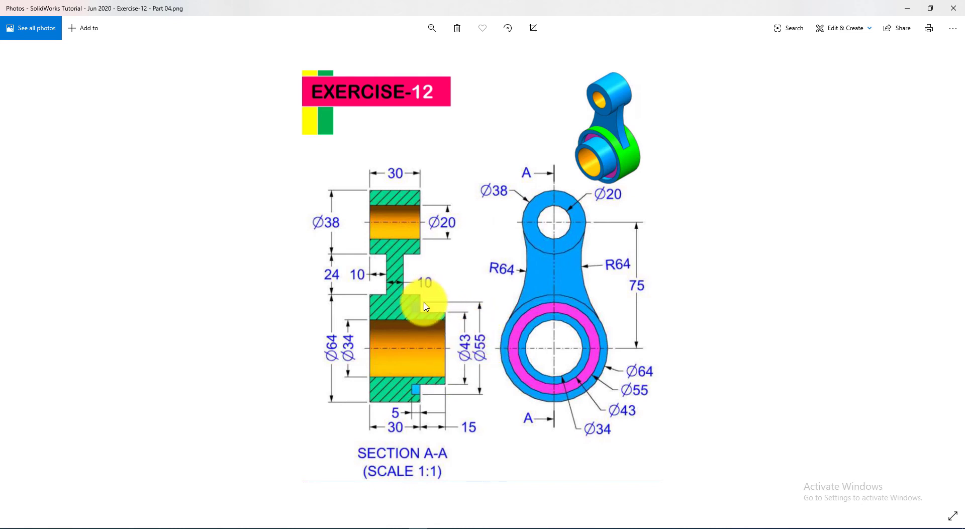
key("alt+Tab")
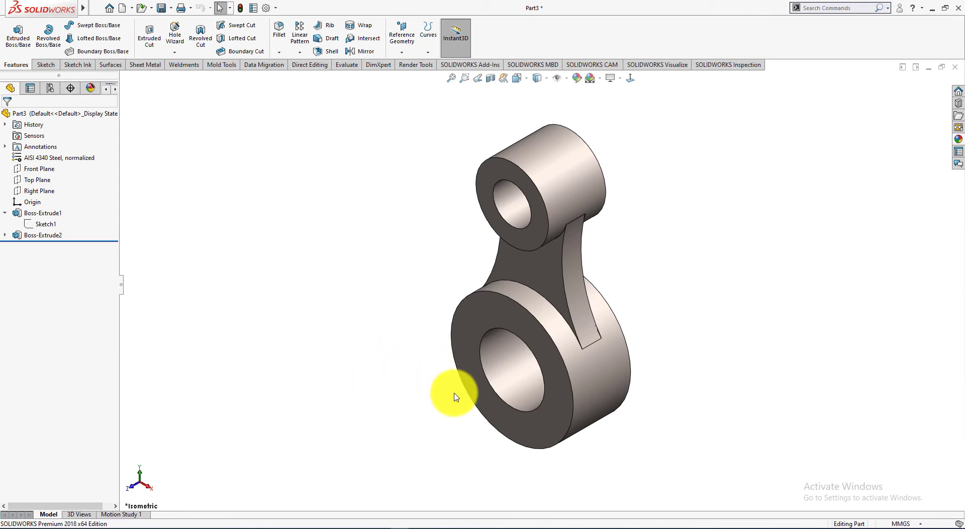
- Start a sketch on the lower boss's front face, view it face-on, and convert the bore edge into a sketch circle
left_click(484, 394)
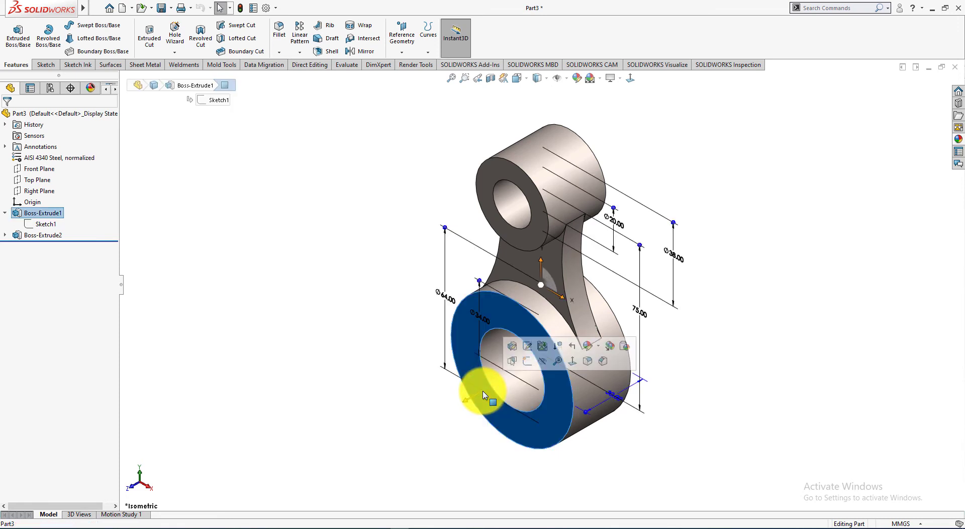
left_click(527, 362)
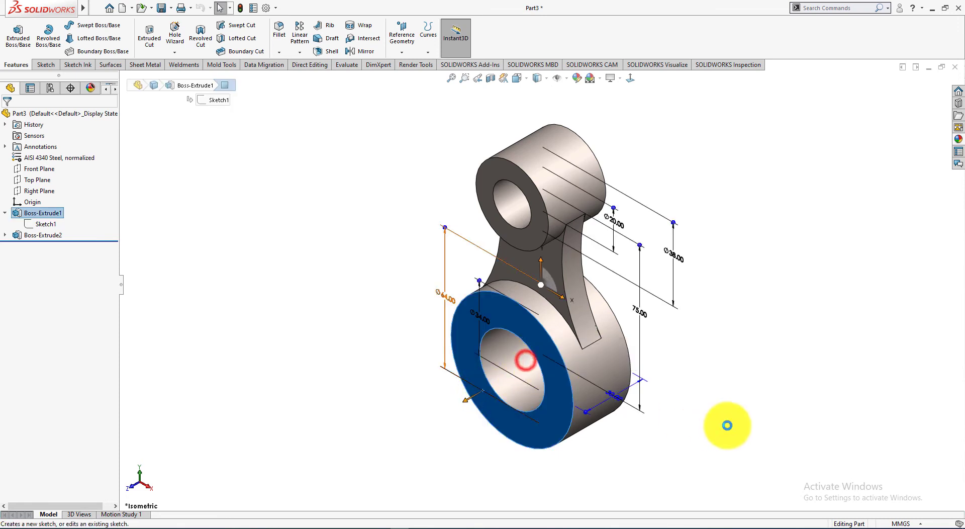
key("ctrl+8")
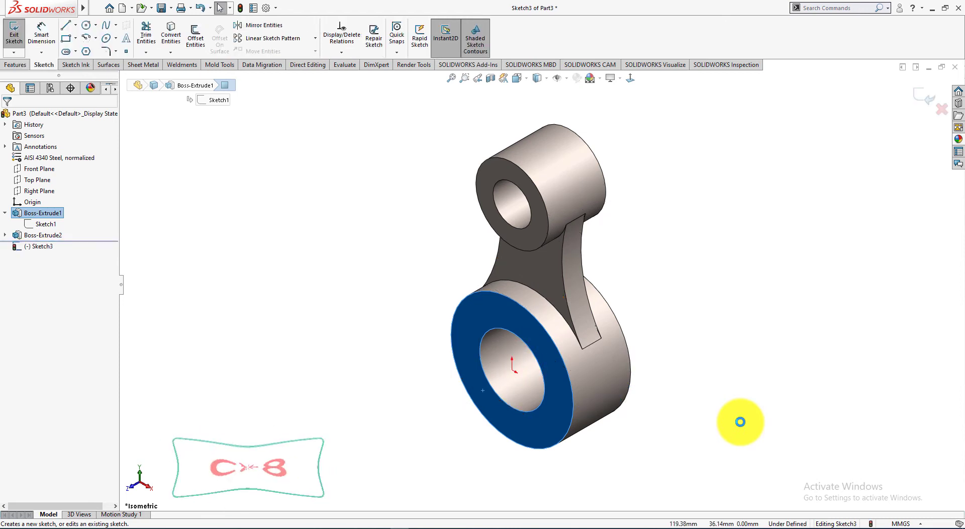
left_click(734, 426)
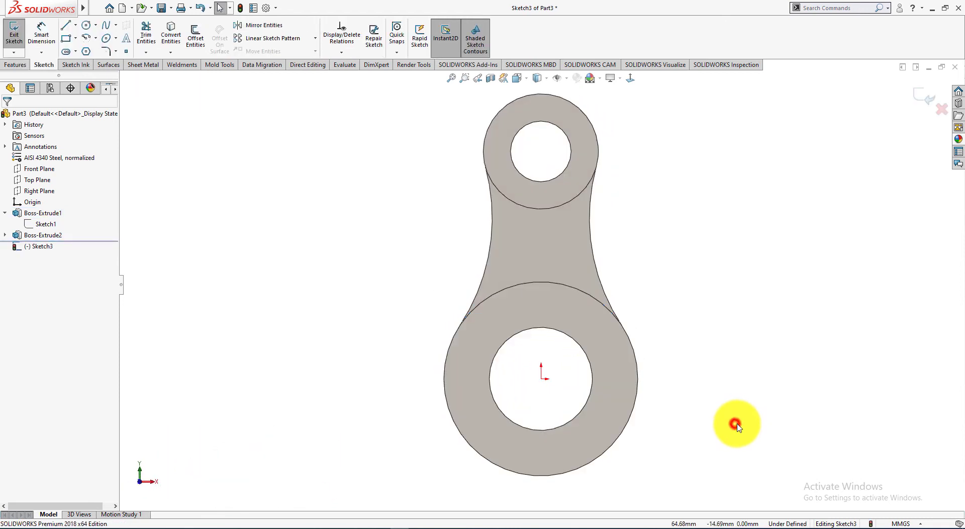
left_click(591, 392)
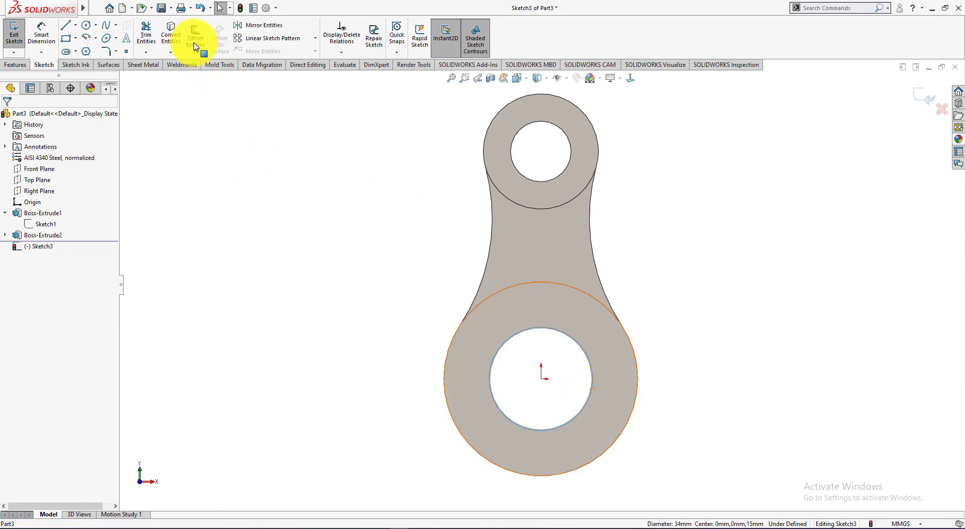
left_click(170, 32)
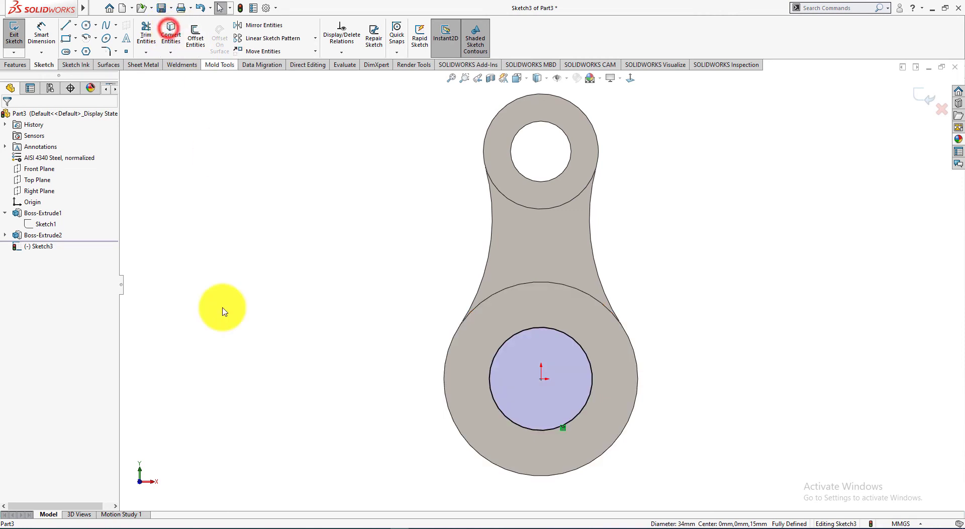
left_click(235, 355)
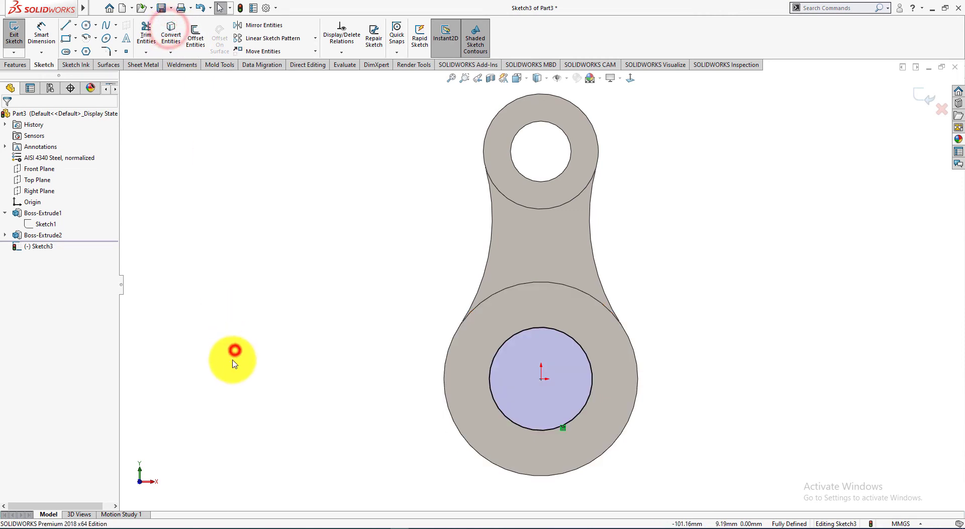
- Sketch a circle about 44 mm in diameter around the bore, centred on the origin, and check its specified diameter in the reference drawing
left_click(86, 25)
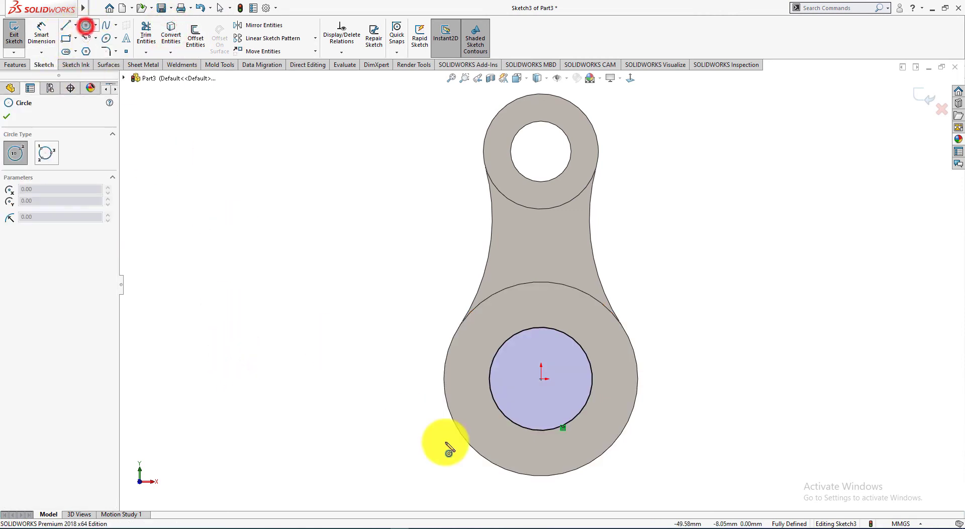
left_click(541, 377)
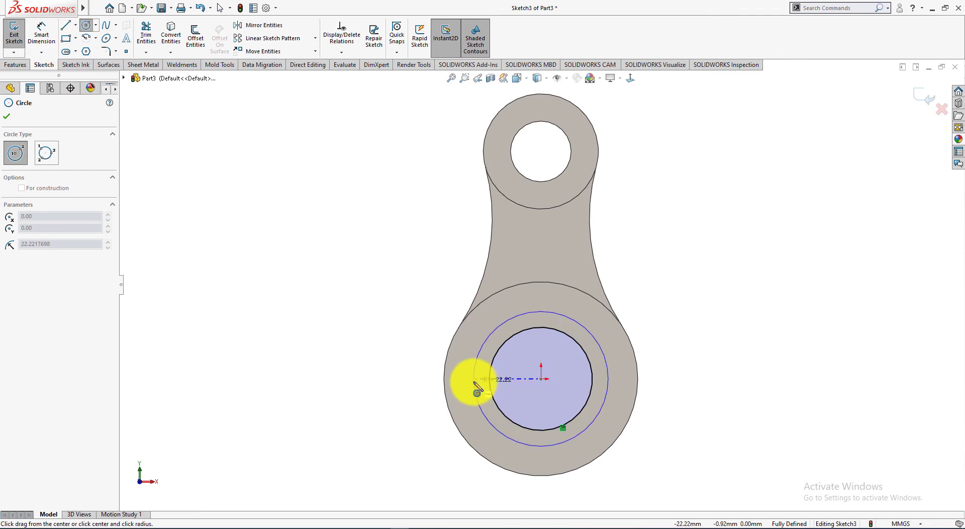
left_click(477, 390)
left_click(366, 525)
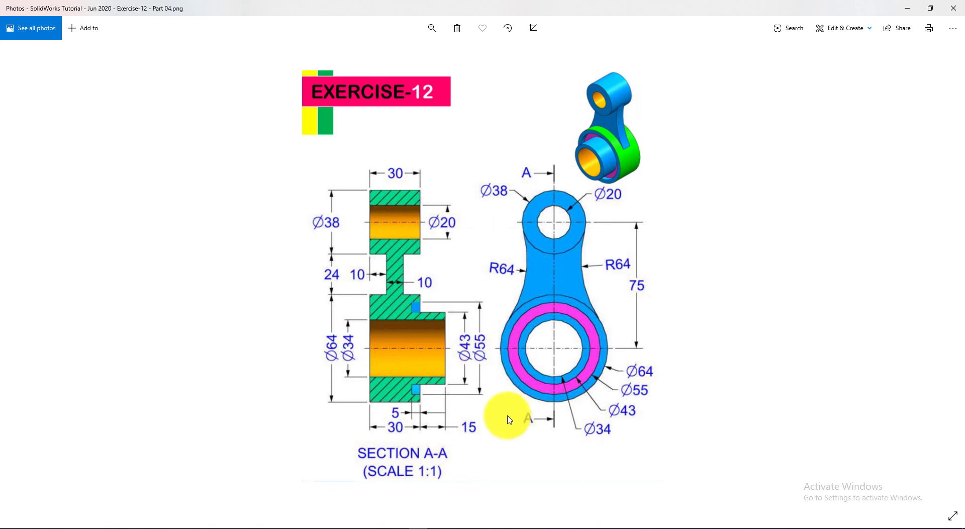
- Return to the part and place a diameter dimension on the sketch circle around the lower boss's bore
key("alt+Tab")
mouse_move(336, 334)
middle_mouse_down()
mouse_move(377, 241)
mouse_move(360, 235)
middle_mouse_up()
left_click(38, 36)
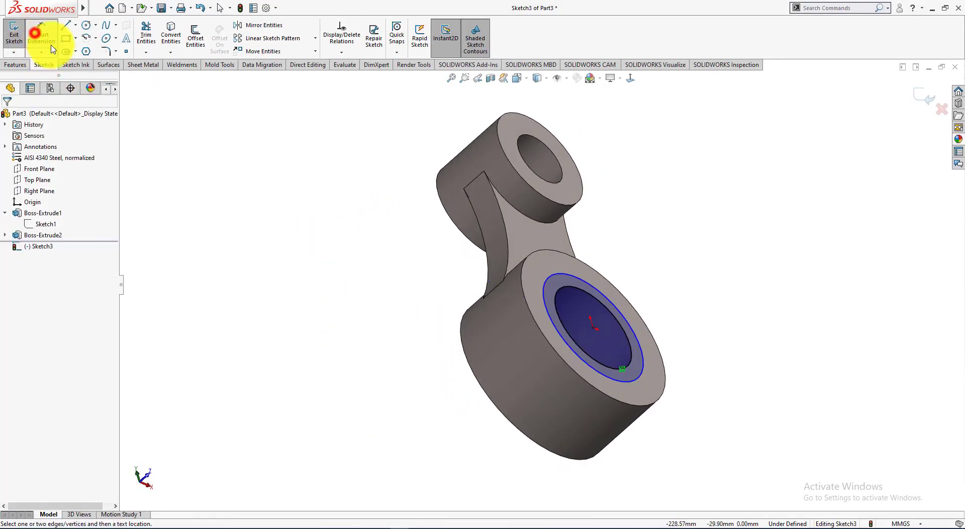
left_click(553, 324)
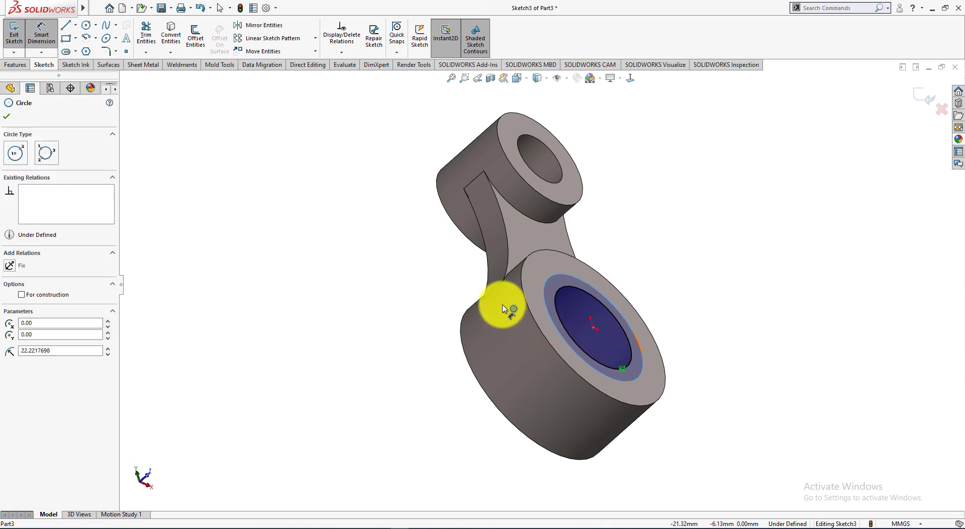
left_click(513, 308)
left_click(459, 274)
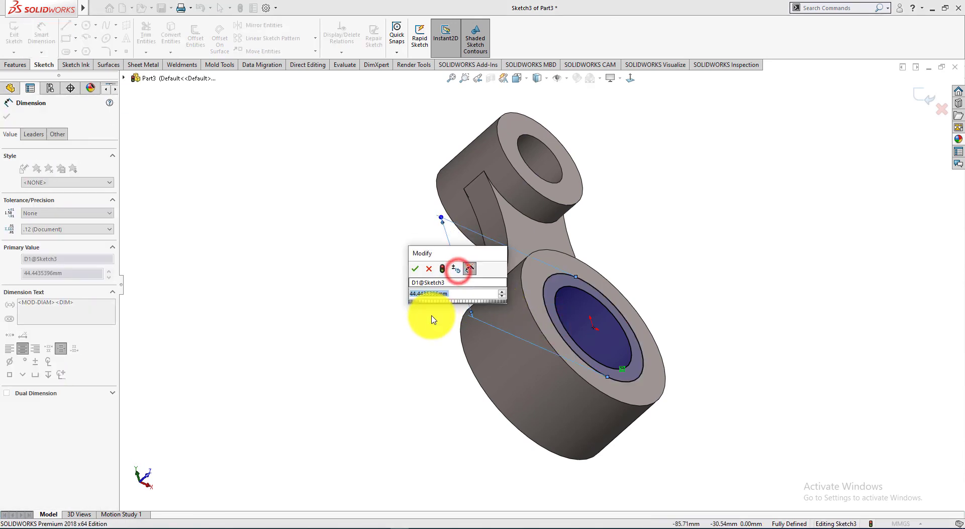
- Check the collar and groove diameters in the reference drawing and set the sketch circle's diameter to 55 mm
key("alt+Tab")
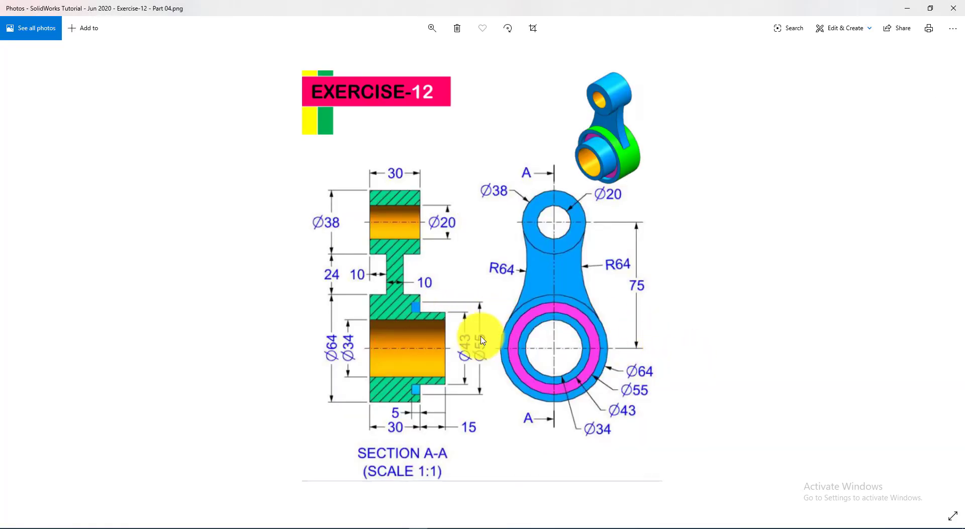
key("alt+Tab")
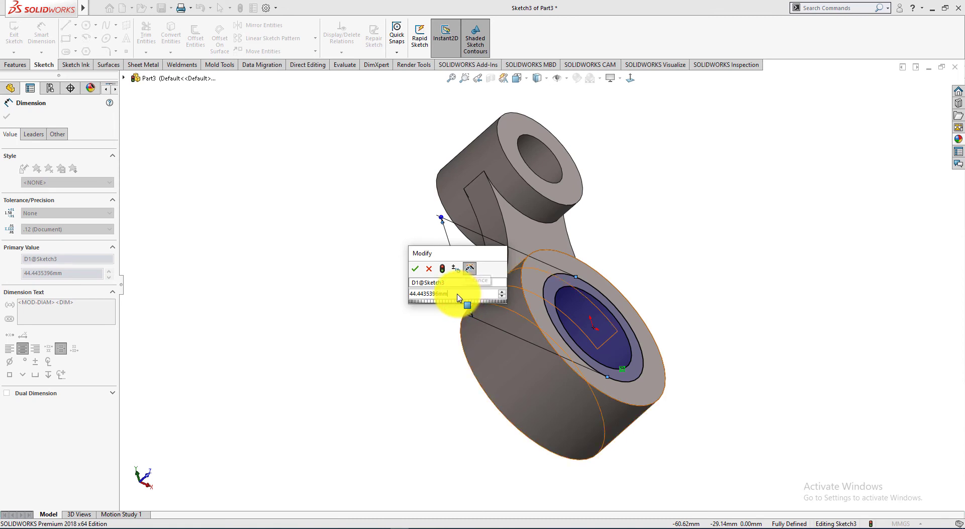
type("5")
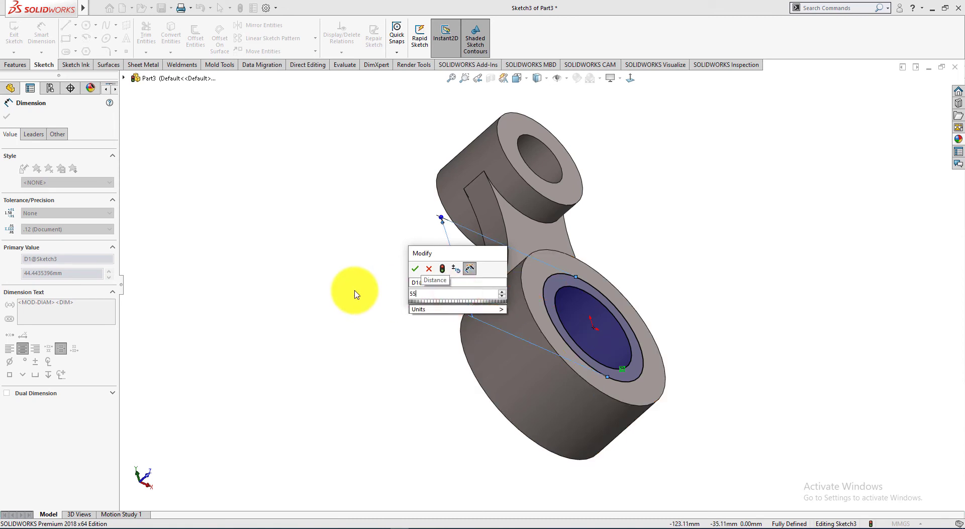
type("5")
key("Return")
mouse_move(355, 301)
middle_mouse_down()
mouse_move(308, 308)
mouse_move(338, 317)
middle_mouse_up()
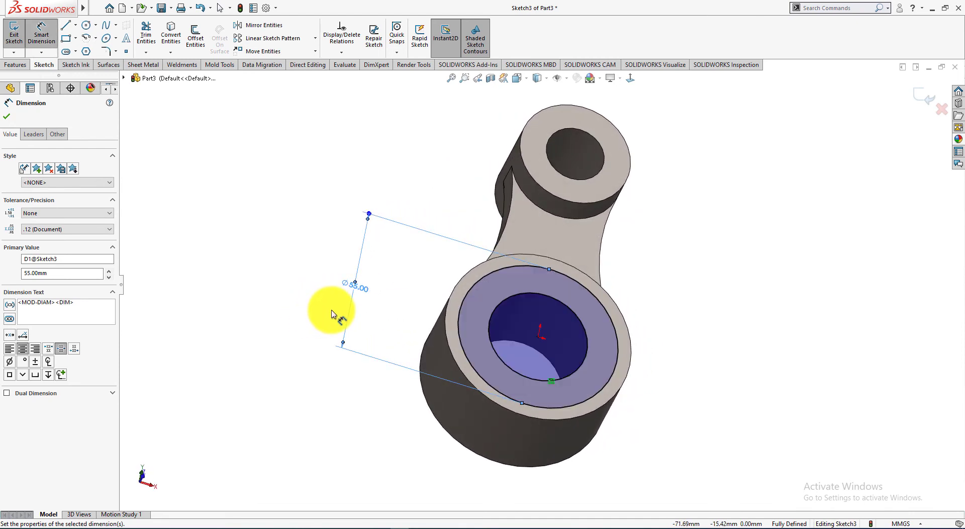
left_click(6, 116)
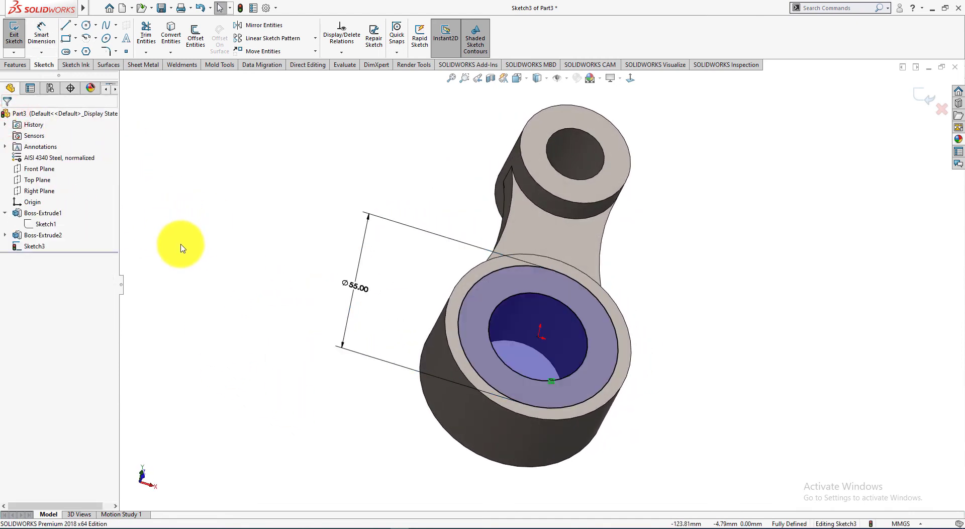
- Extrude the ring profile outward from the lower boss's face to a blind depth of 15 mm, using the reference drawing for the length
left_click(15, 65)
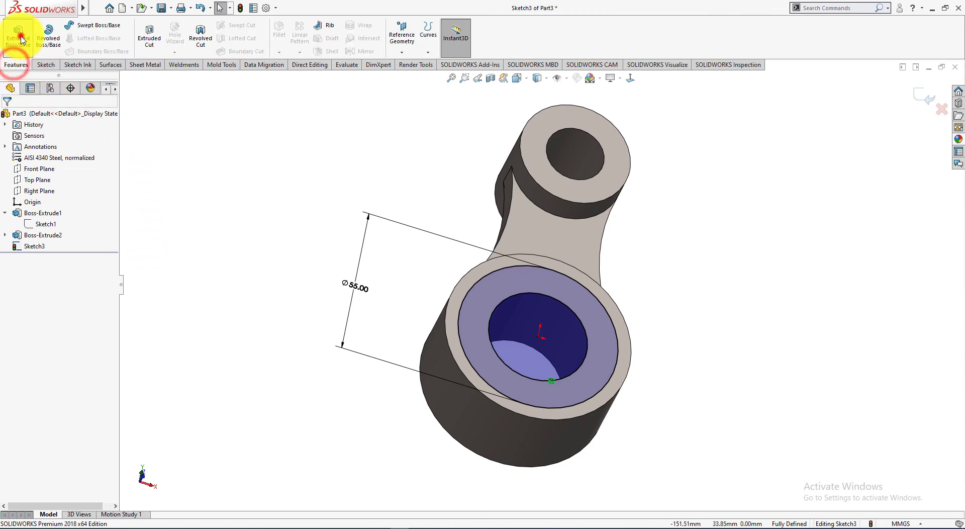
left_click(20, 36)
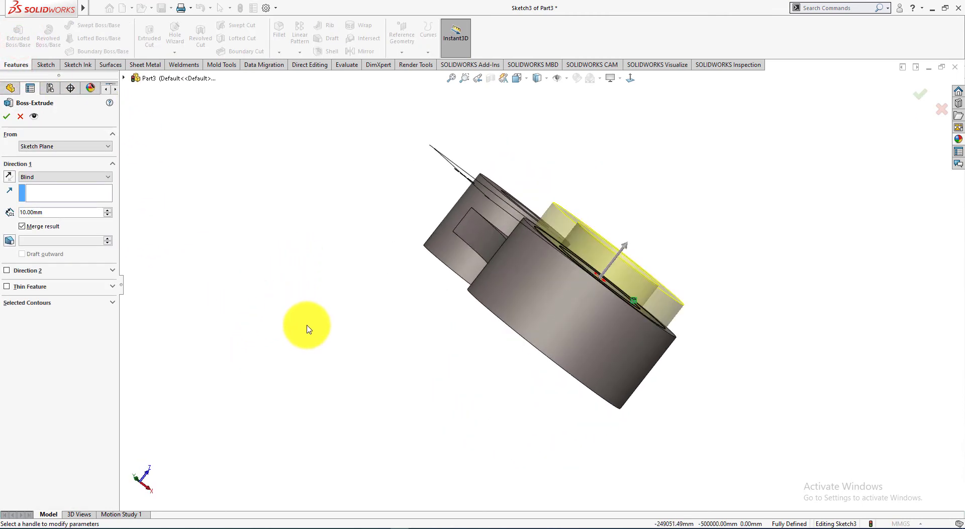
key("alt+Tab")
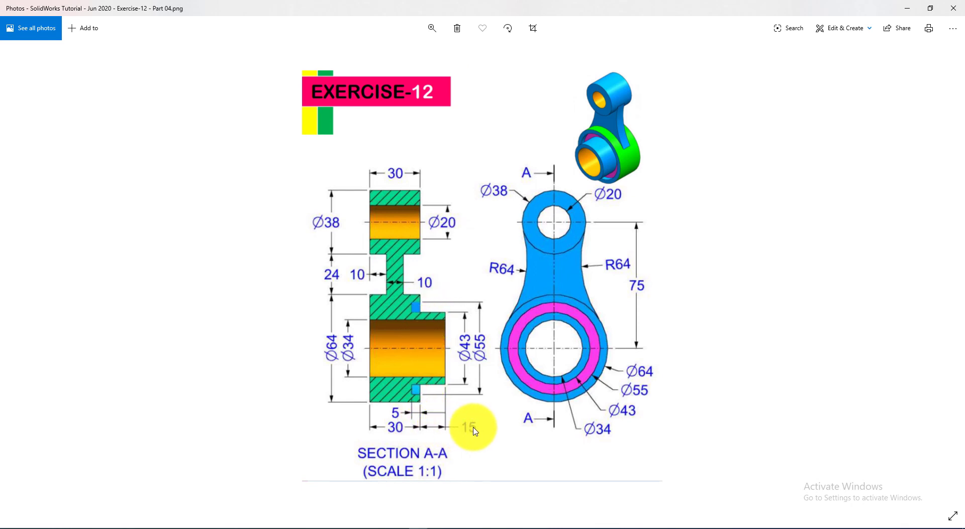
key("alt+Tab")
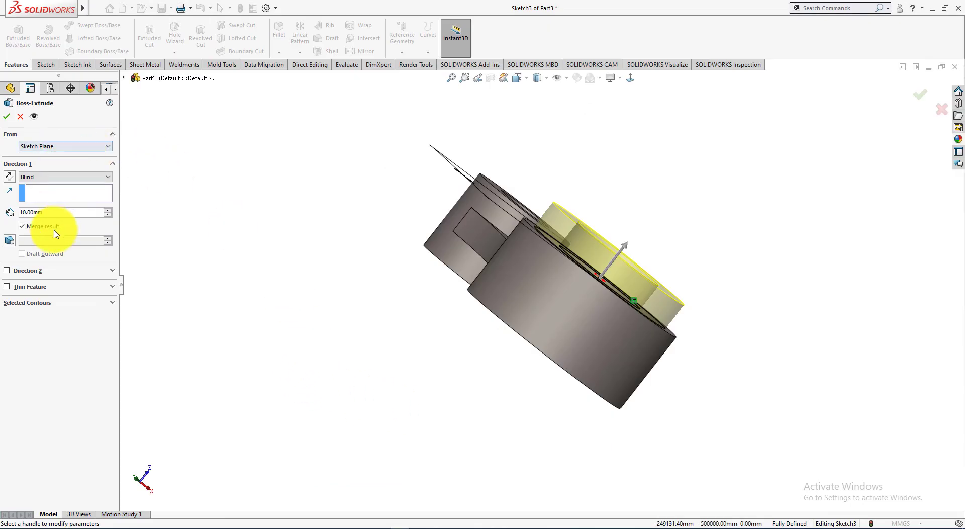
double_click(59, 213)
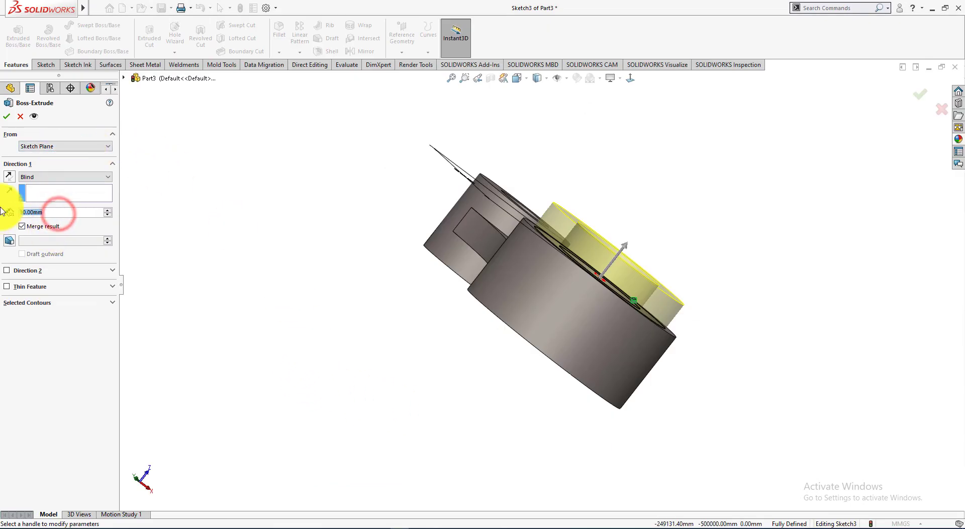
type("5")
key("Return")
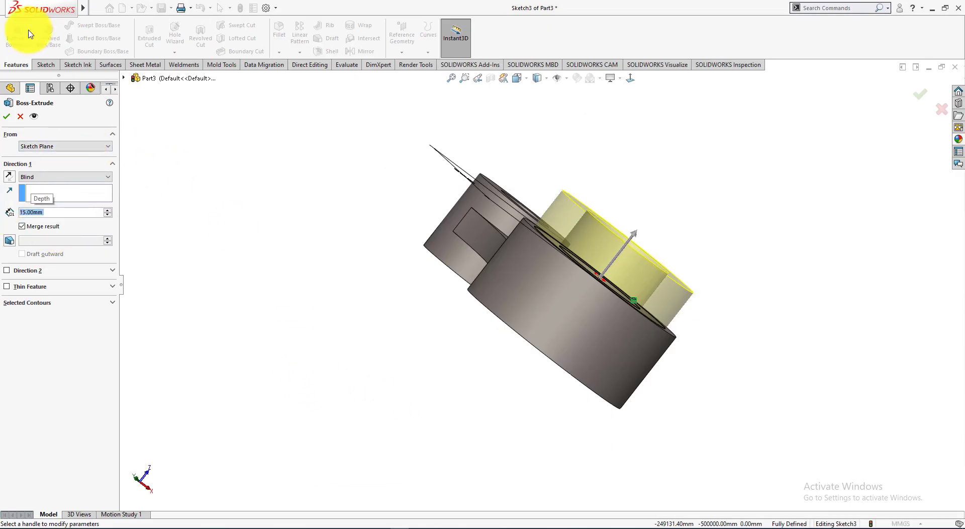
left_click(8, 116)
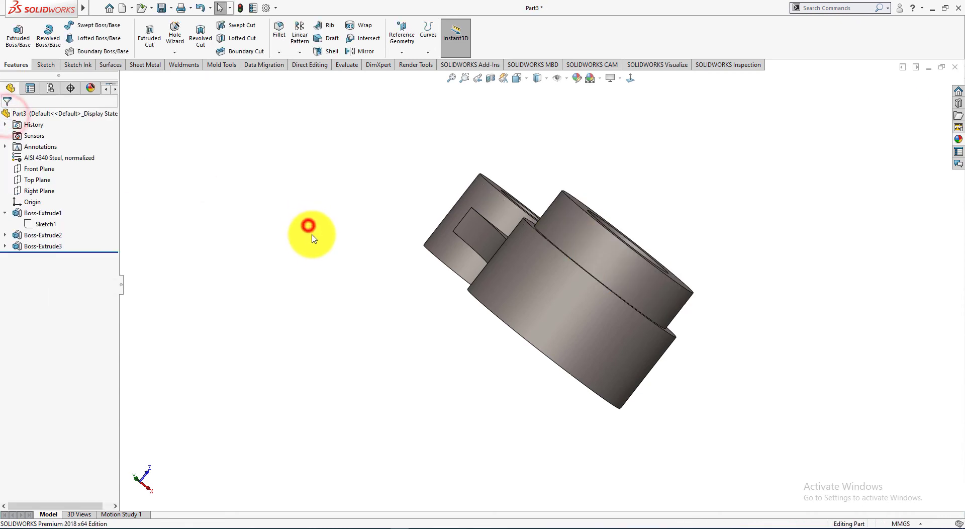
- Start a sketch on the collar's front face, view it face-on, and convert the collar's outer edge into a sketch circle
middle_click_drag(308, 227, 294, 309)
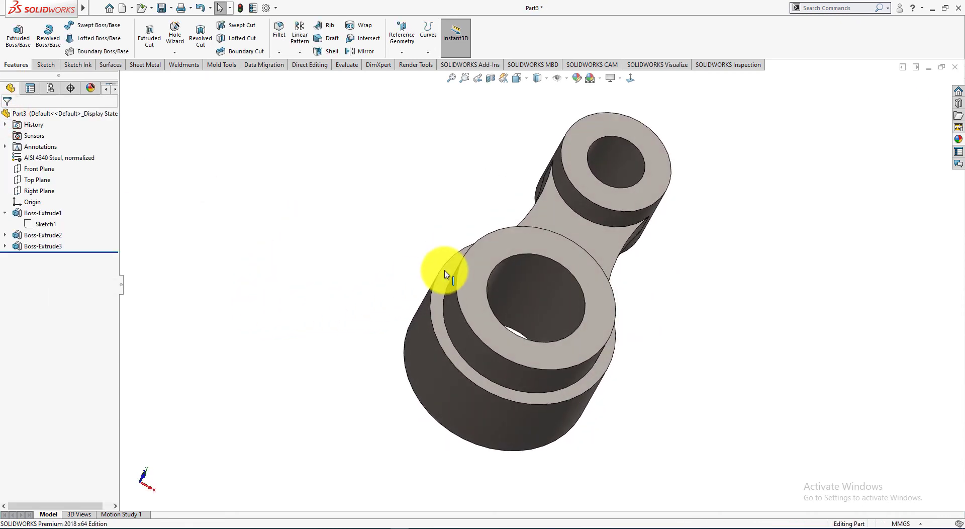
left_click(472, 289)
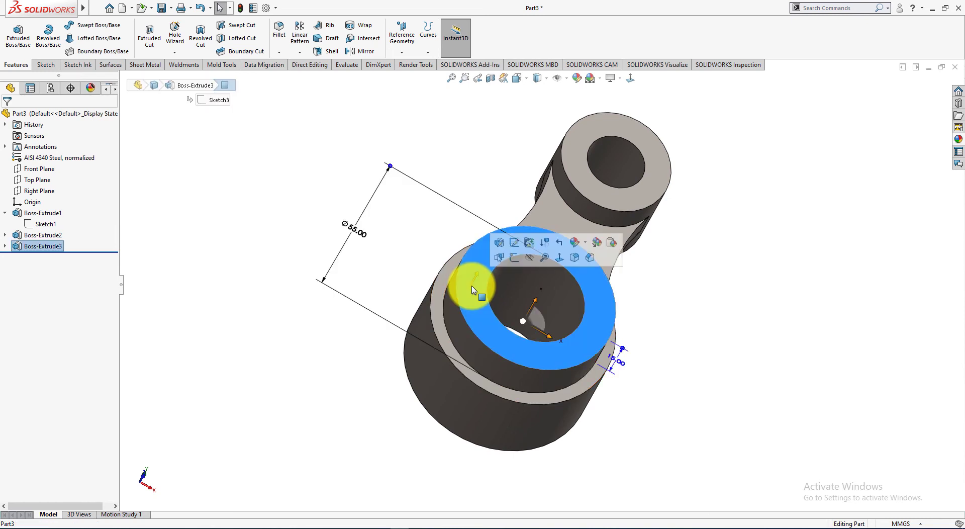
left_click(513, 258)
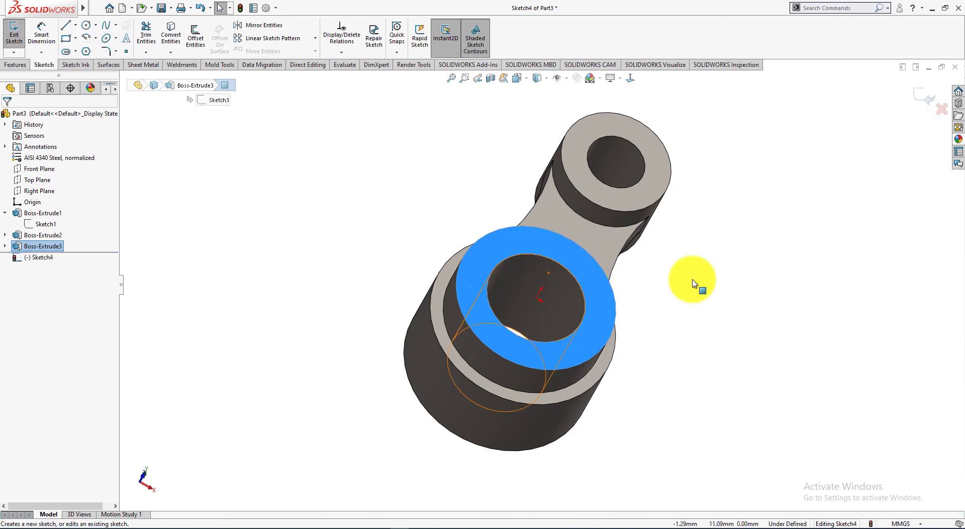
key("ctrl+8")
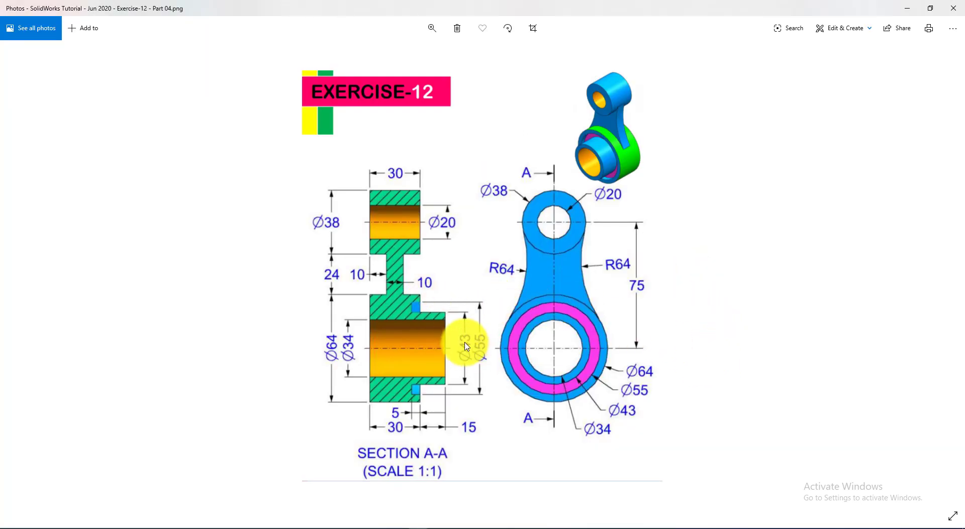
key("alt+Tab")
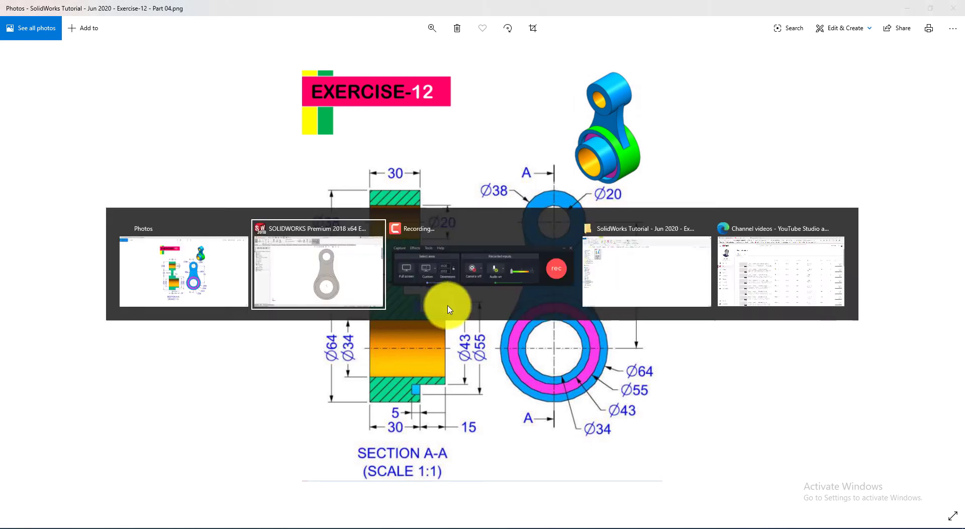
left_click(171, 34)
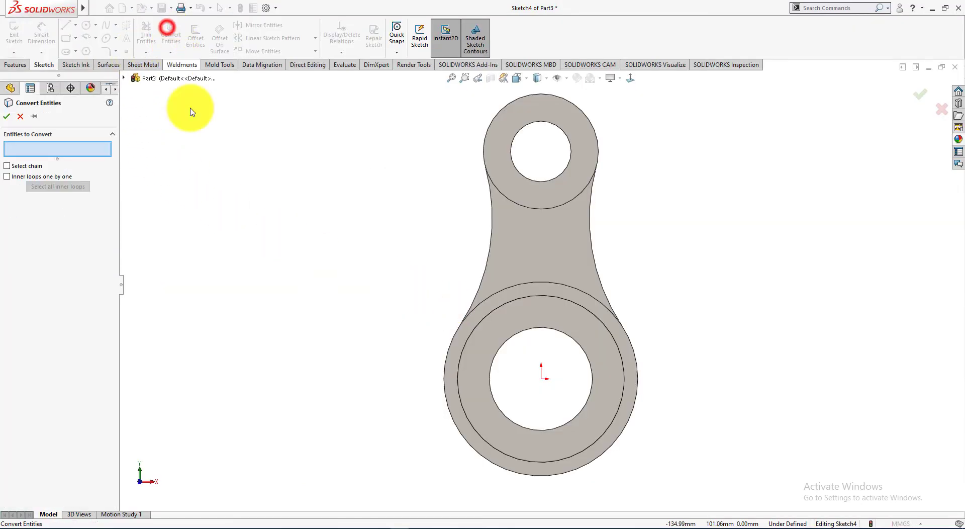
left_click(473, 427)
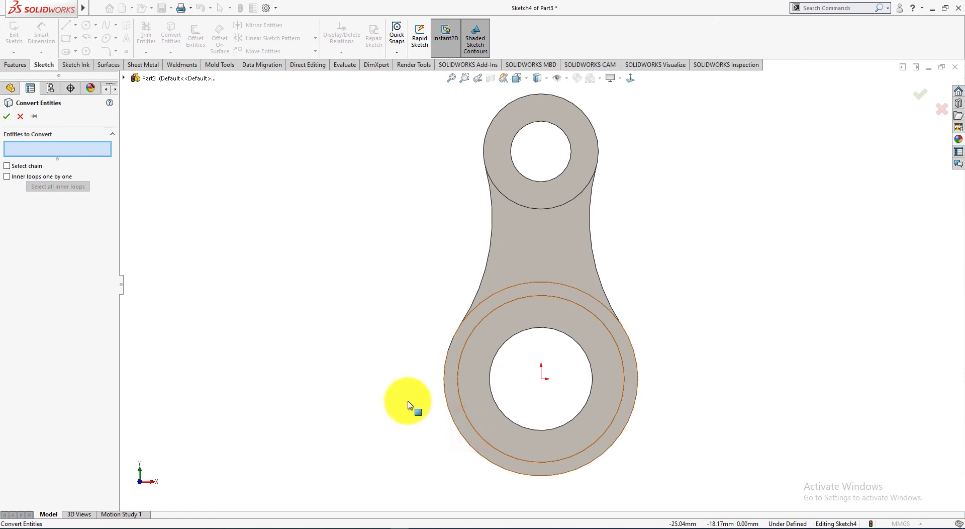
left_click(7, 116)
left_click(255, 265)
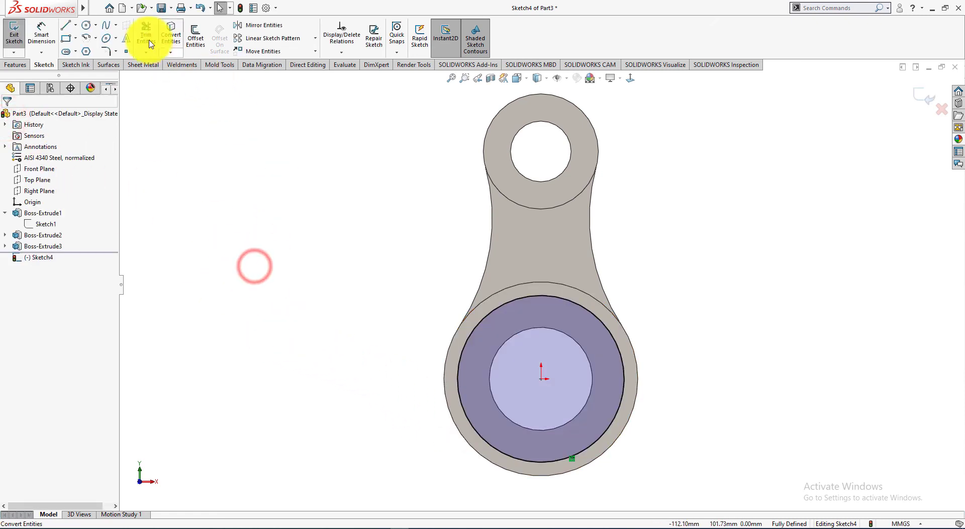
- Sketch a circle about 45.5 mm in diameter inside the collar's outer edge, centred on the origin
left_click(86, 26)
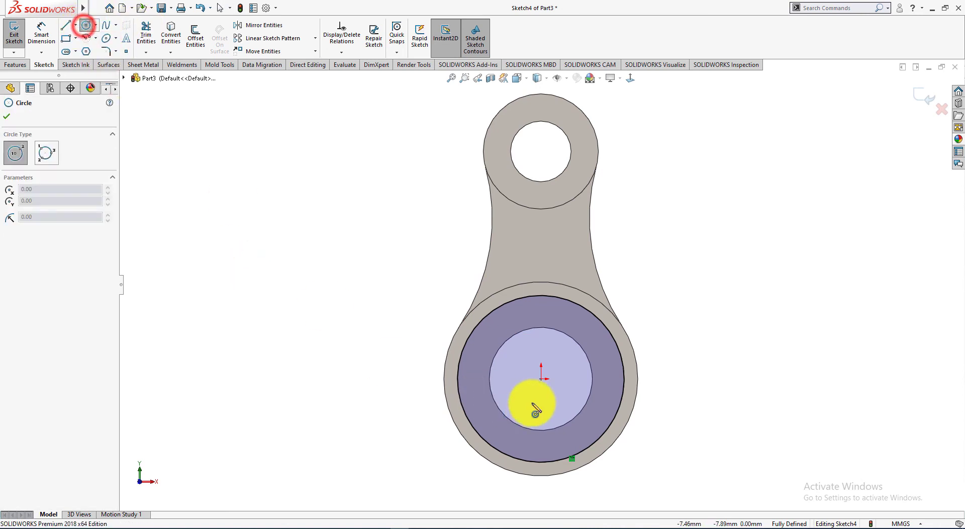
left_click(540, 378)
left_click(472, 363)
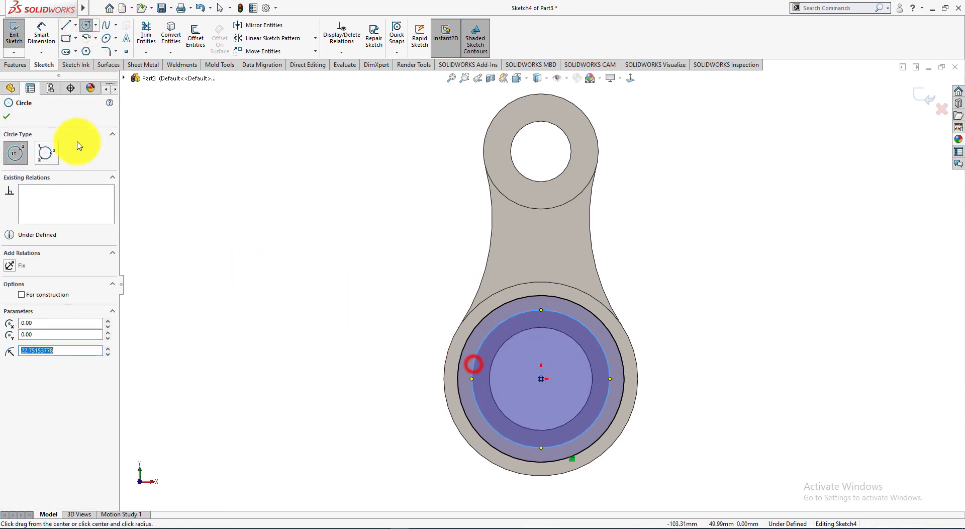
- Dimension the inner sketch circle to a diameter of 43 mm, checking the value in the reference drawing
left_click(43, 35)
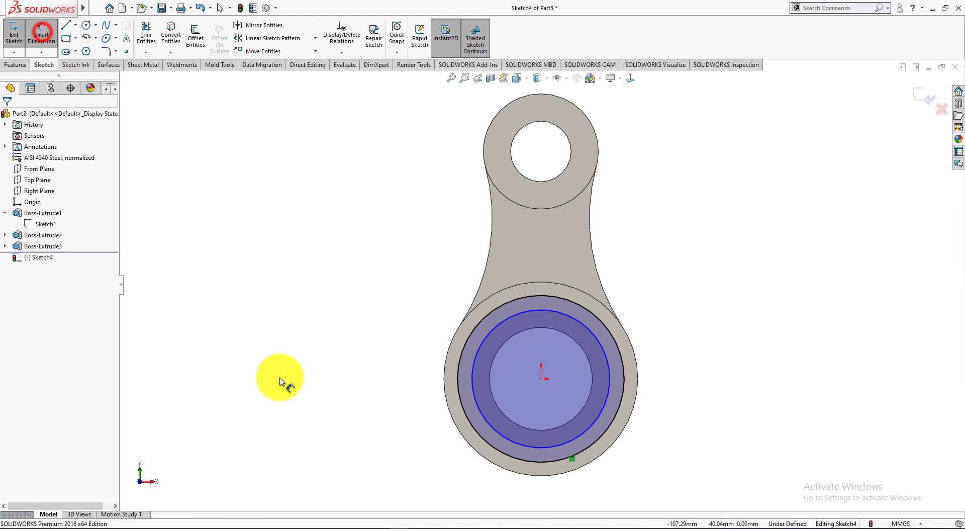
left_click(479, 410)
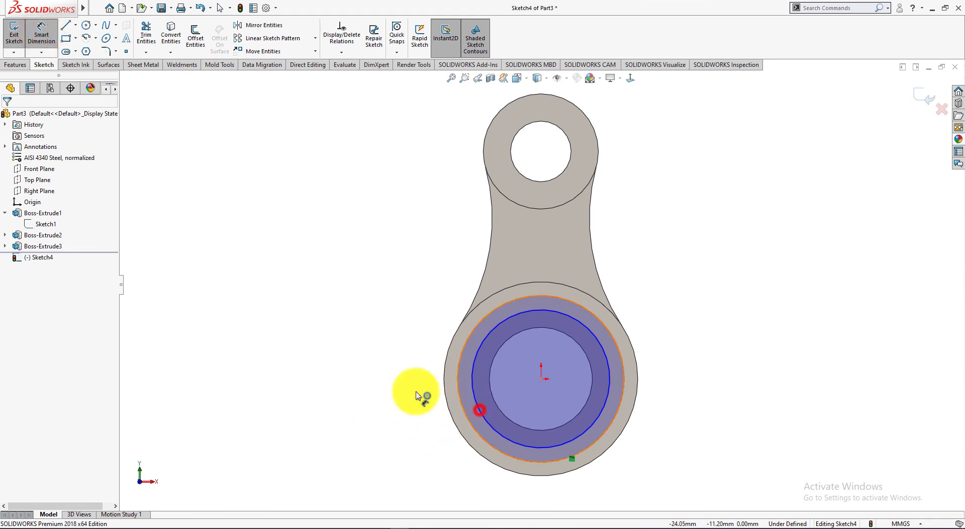
left_click(401, 368)
key("alt+Tab")
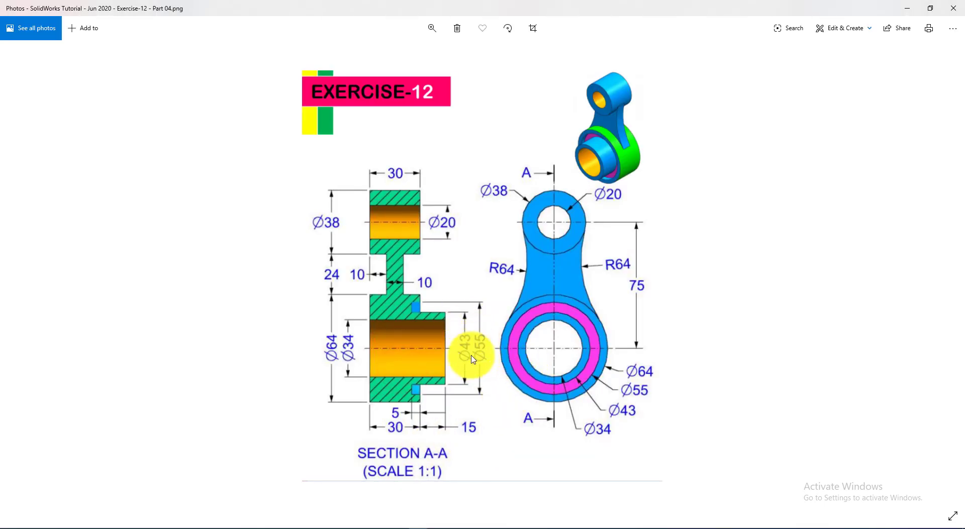
key("alt+Tab")
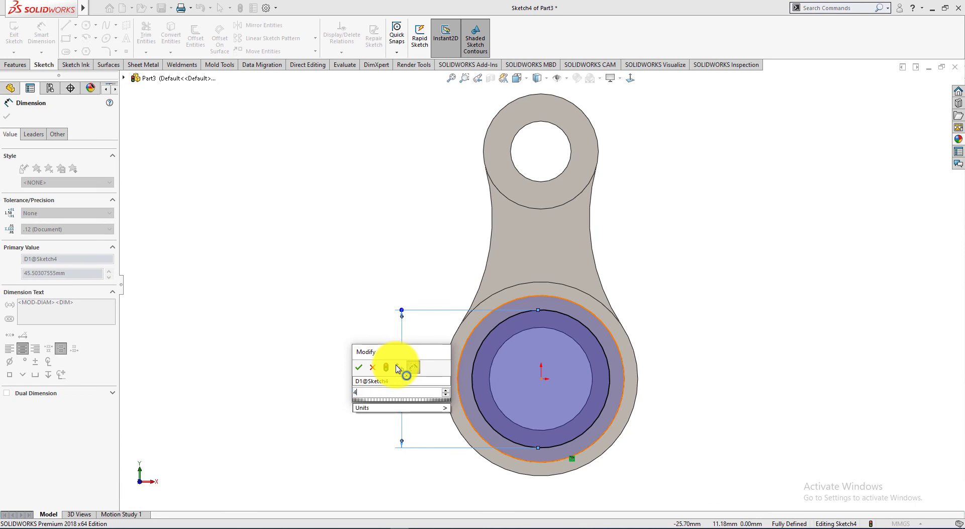
type("43")
key("Return")
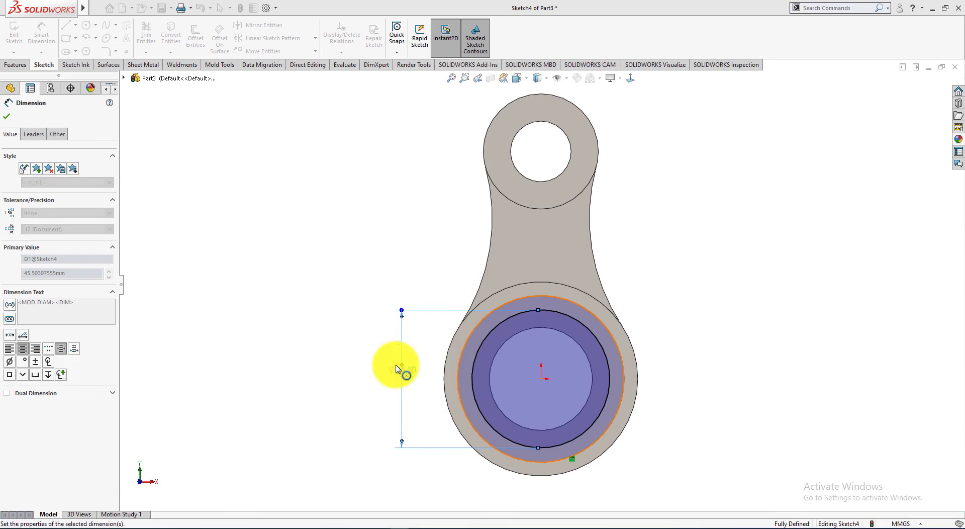
left_click(7, 116)
- Cut the ring between the 43 mm circle and the collar's outer edge to a blind depth of 15+5 mm, checking the depths in the reference drawing
middle_click_drag(209, 356, 246, 219)
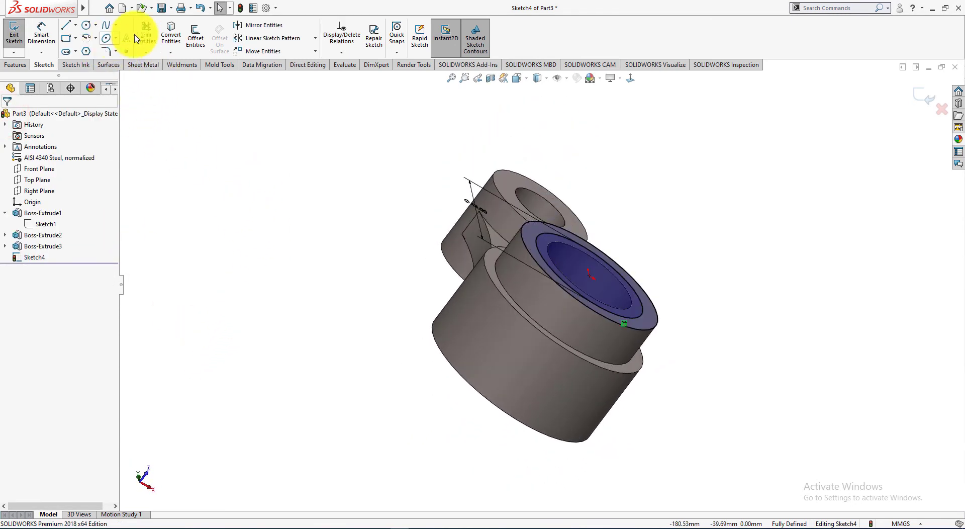
left_click(15, 64)
left_click(152, 38)
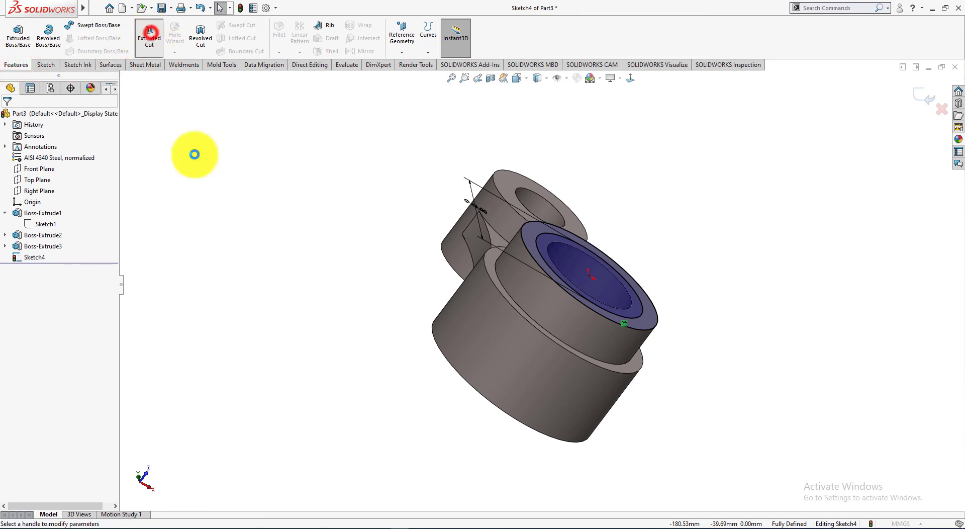
key("alt+Tab")
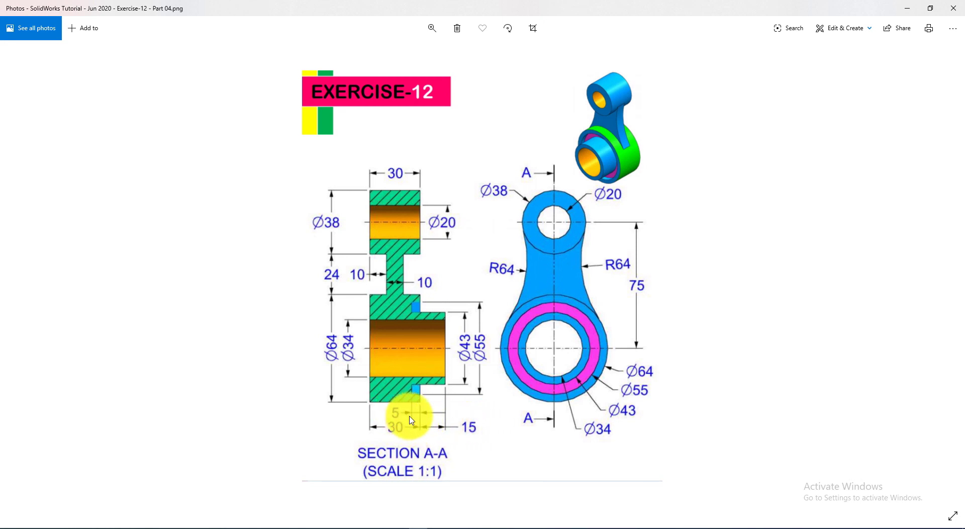
key("alt+Tab")
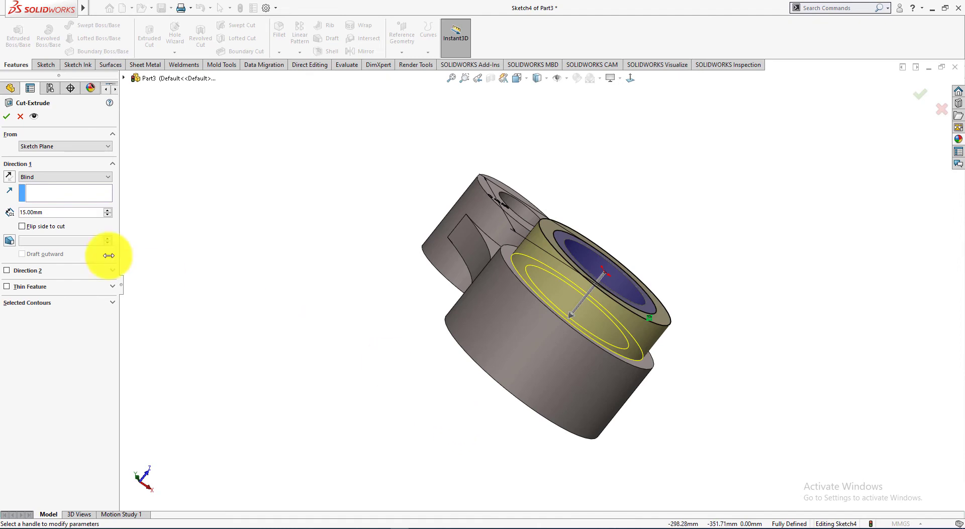
key("alt+Tab")
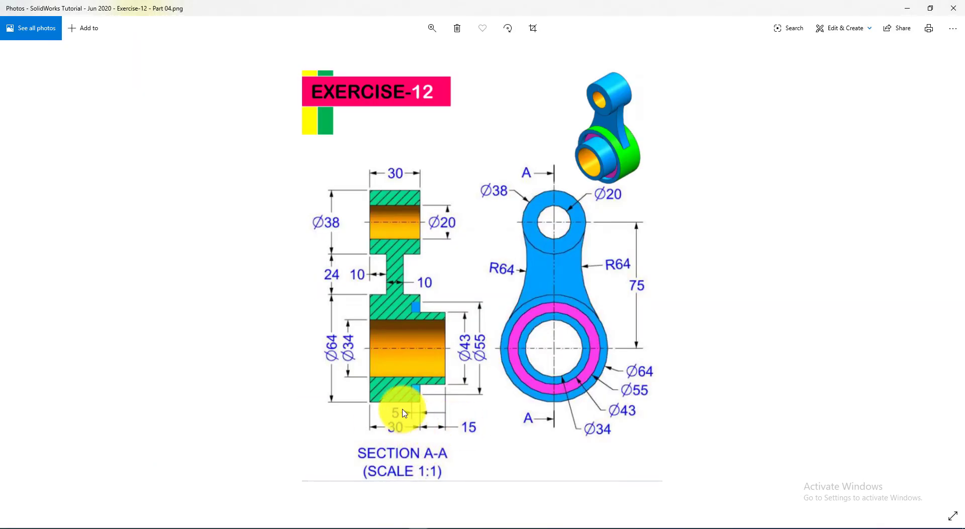
key("alt+Tab")
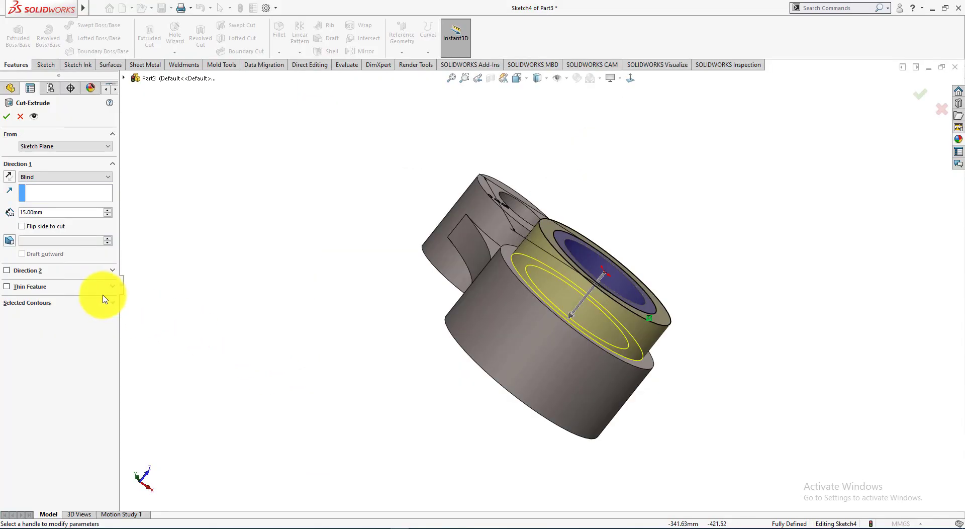
double_click(59, 212)
type("15+5")
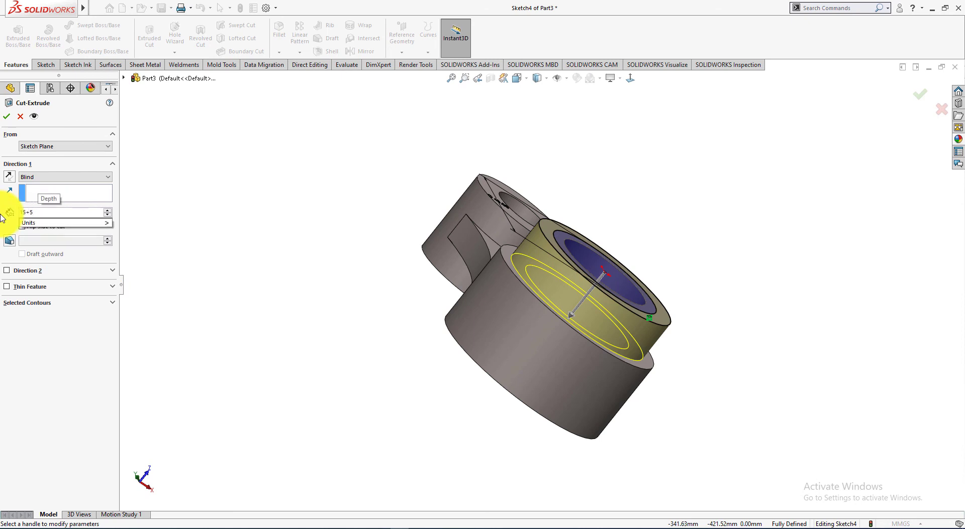
key("Return")
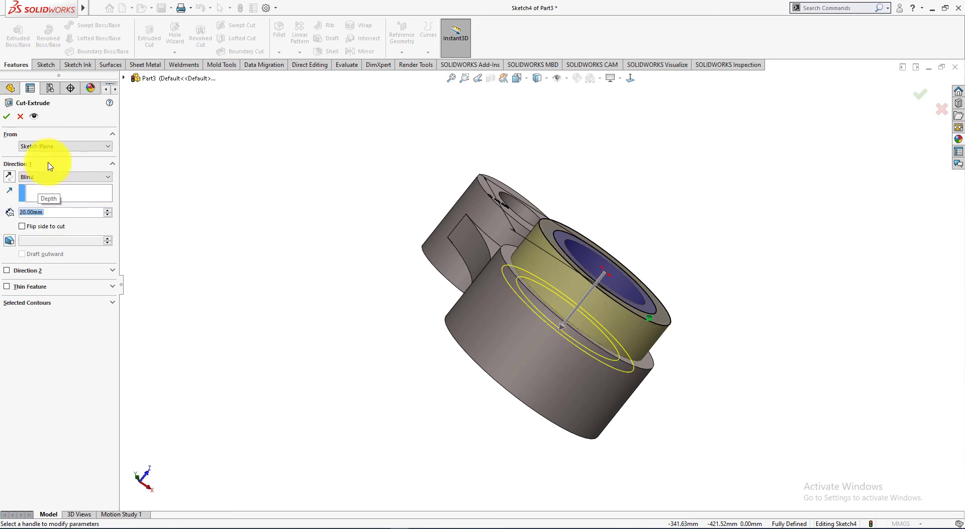
middle_click_drag(317, 297, 261, 327)
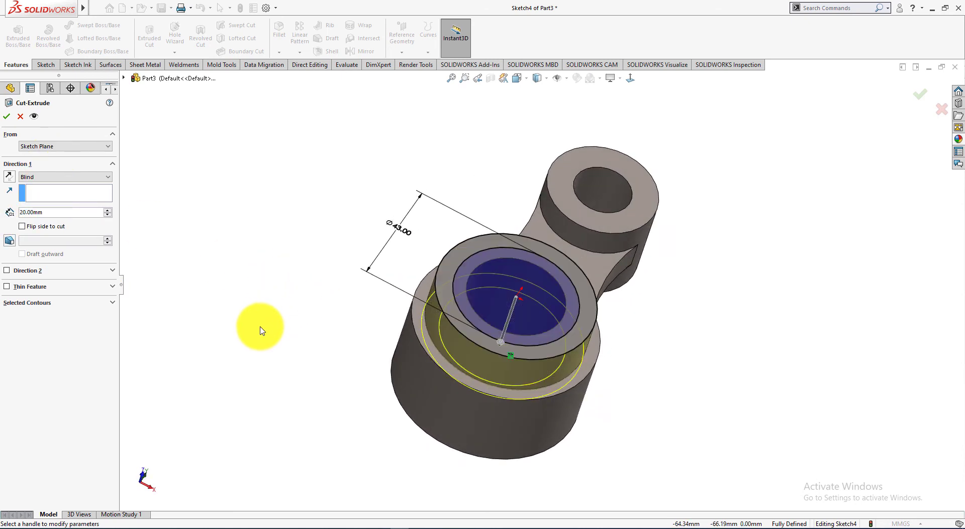
left_click(7, 116)
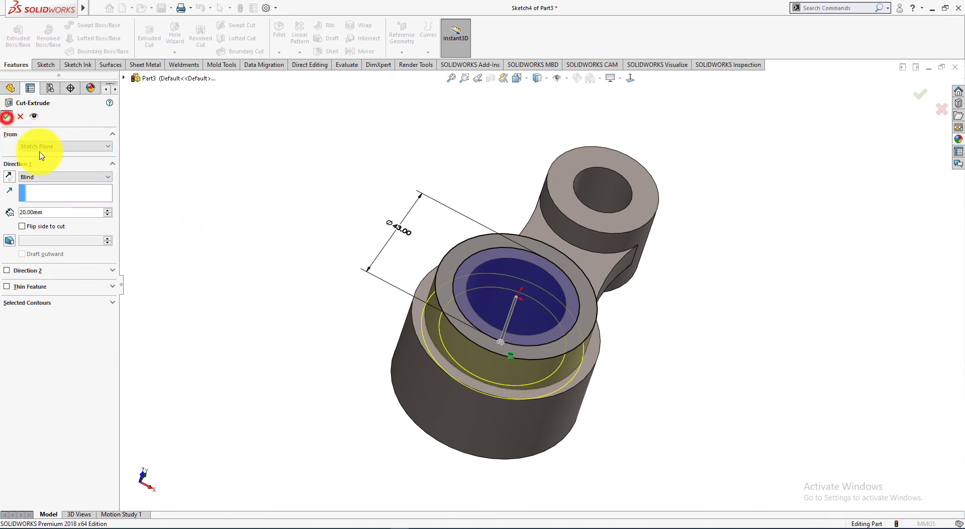
- Inspect the finished link arm in isometric view and compare it with the reference drawing
middle_click_drag(258, 287, 251, 345)
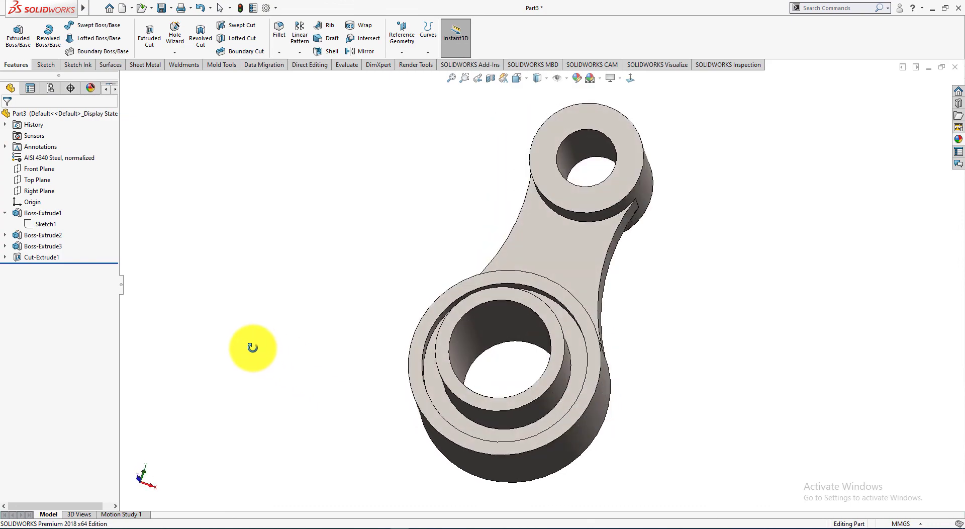
key("space")
left_click(87, 40)
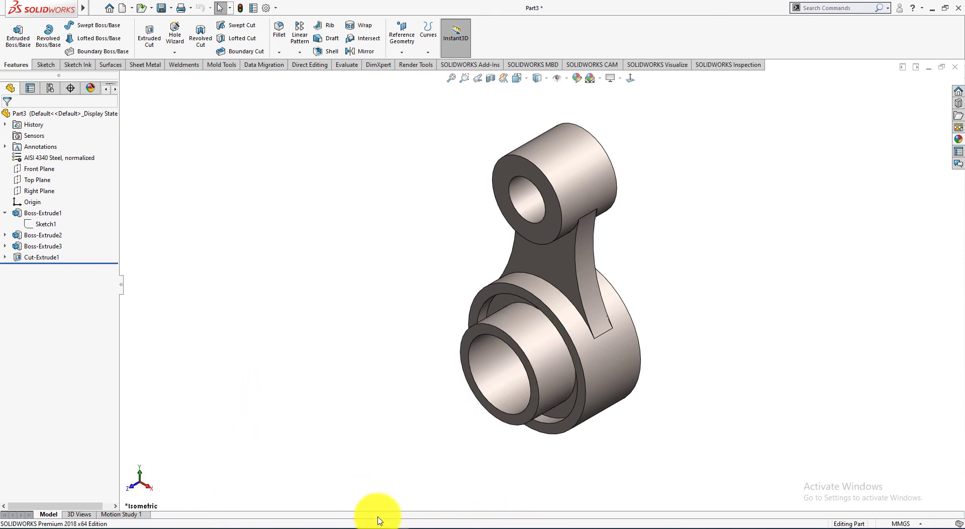
left_click(420, 527)
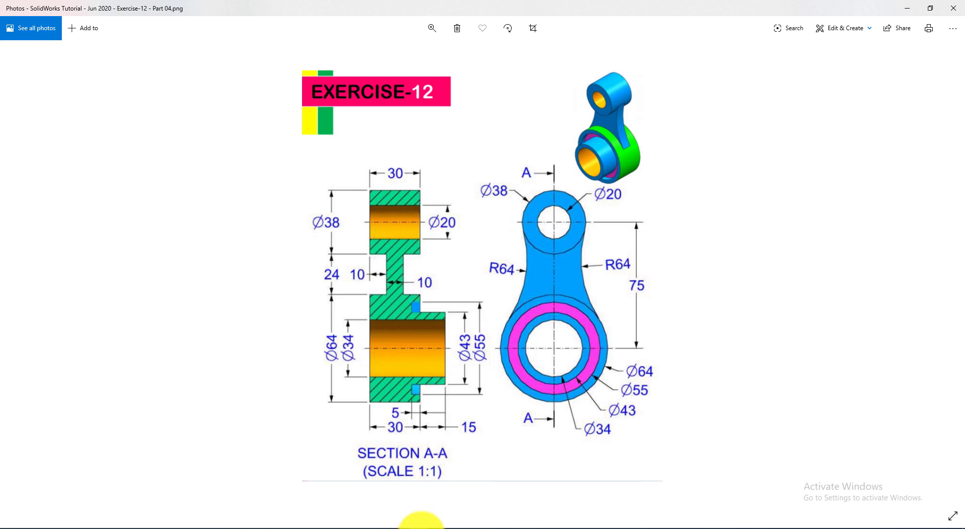
left_click(421, 526)
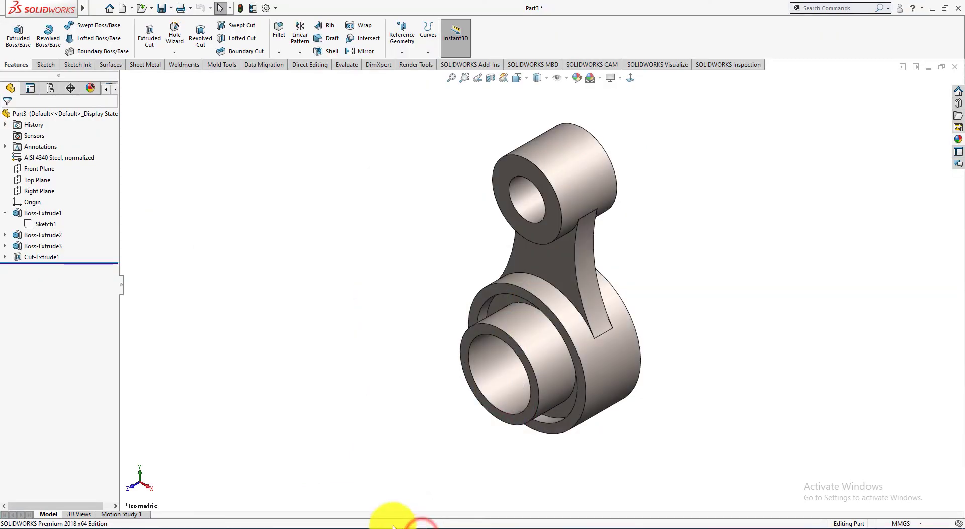
- Create a rotate-model animation in Motion Study 1 with a 30-second duration and a start time of 0, and play it
left_click(117, 514)
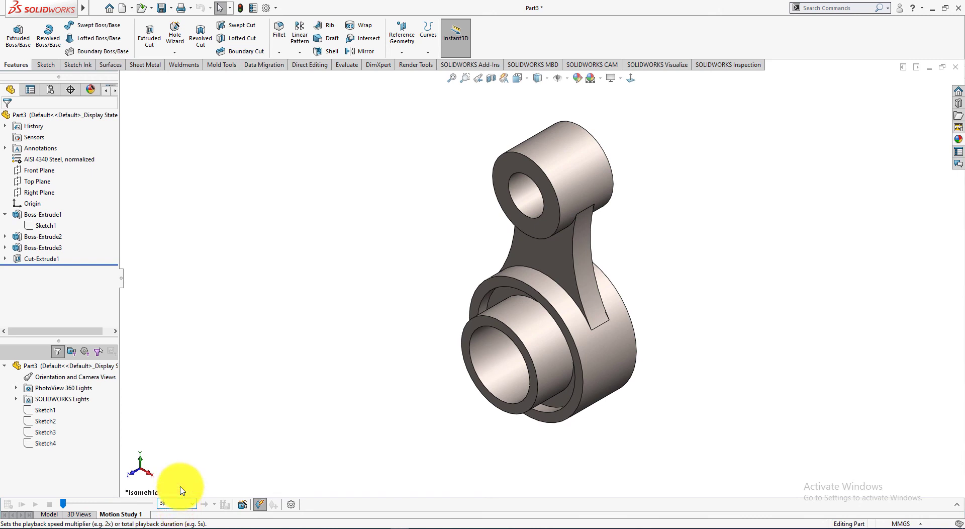
left_click(238, 506)
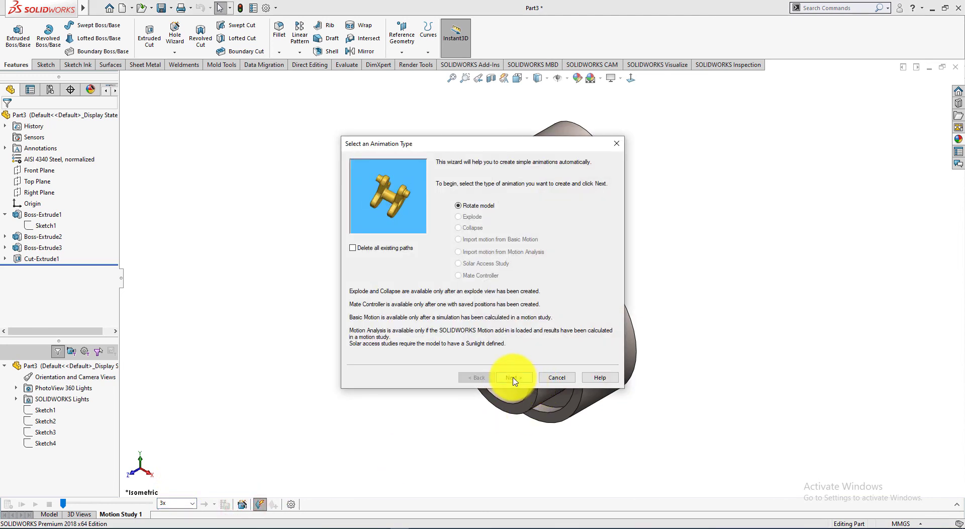
left_click(513, 377)
left_click(512, 377)
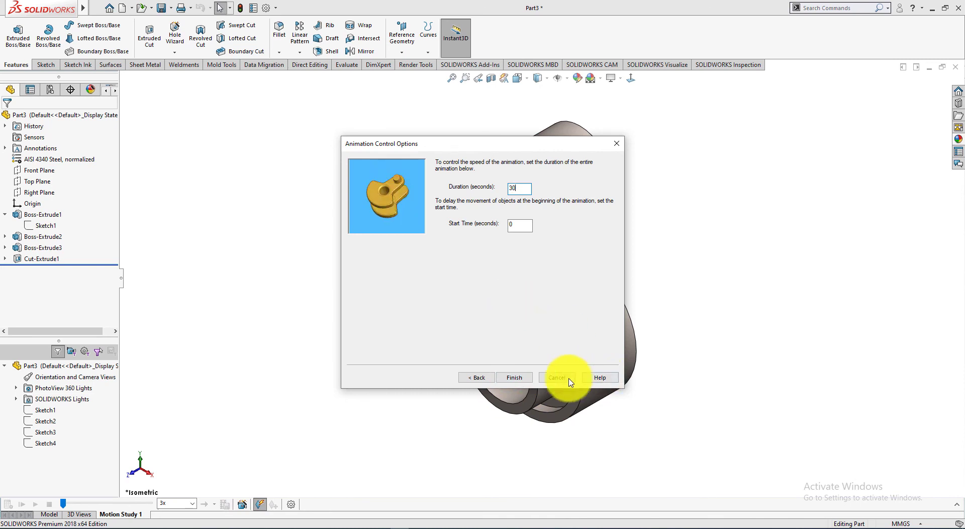
left_click(514, 378)
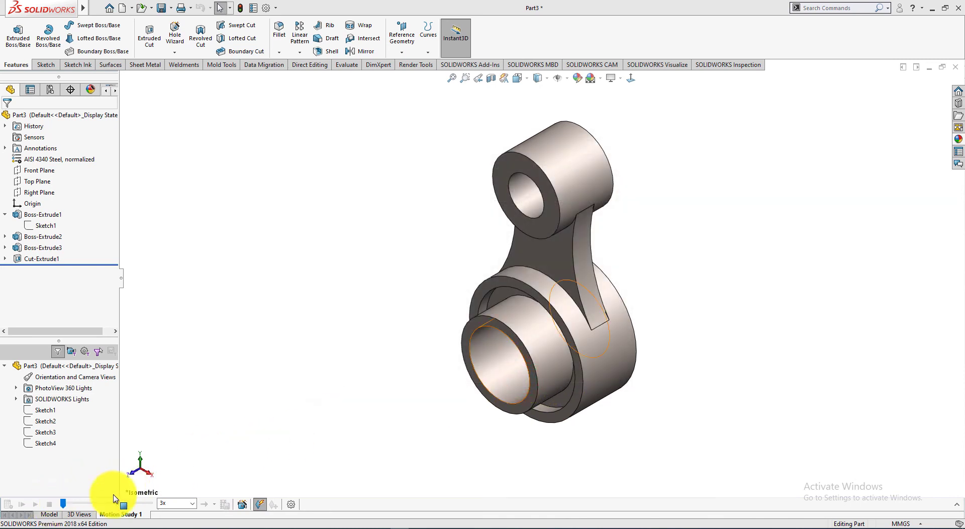
left_click(21, 503)
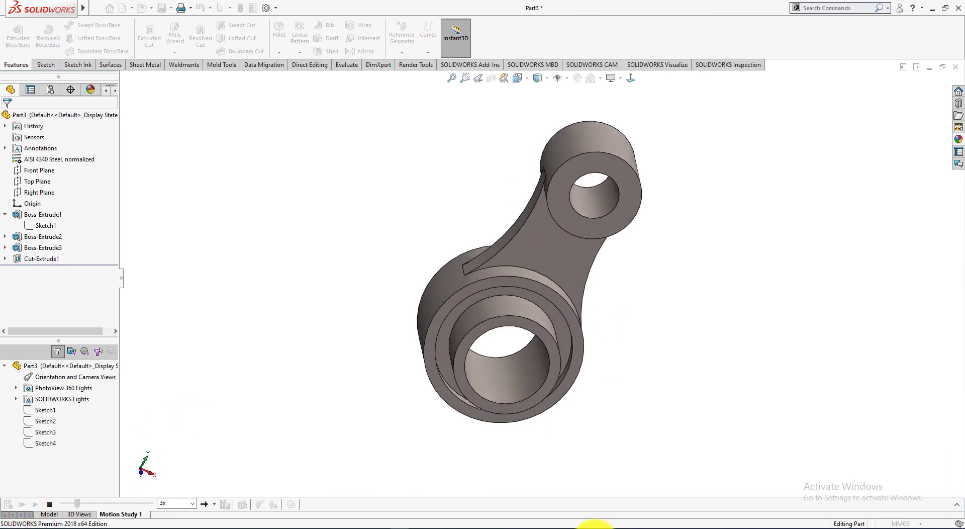